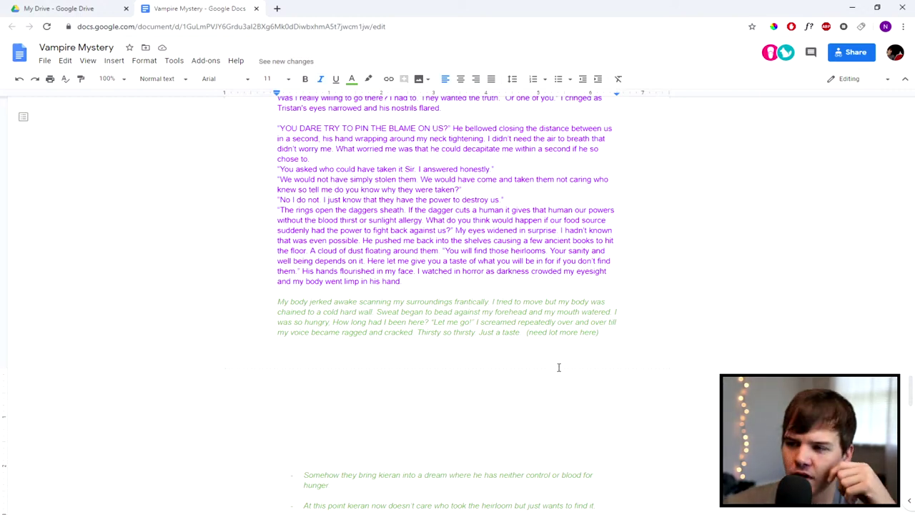
# Step: In a new tab, search 'online mind map', check the MindMeister result, and come back
pyautogui.click(278, 9)
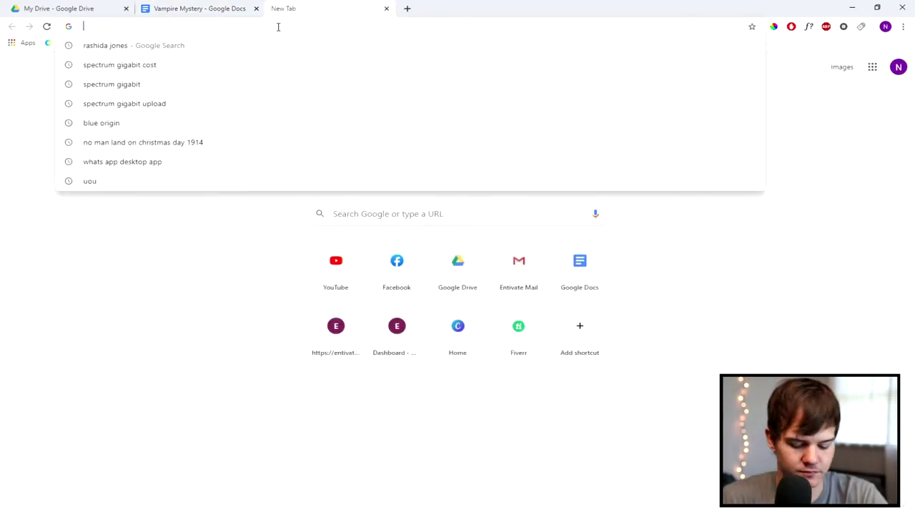
pyautogui.write('online mind map')
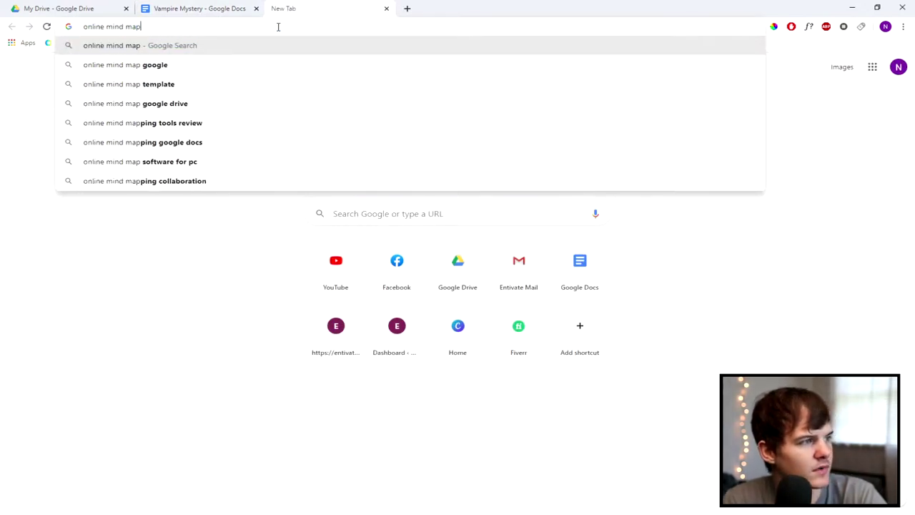
pyautogui.press('Return')
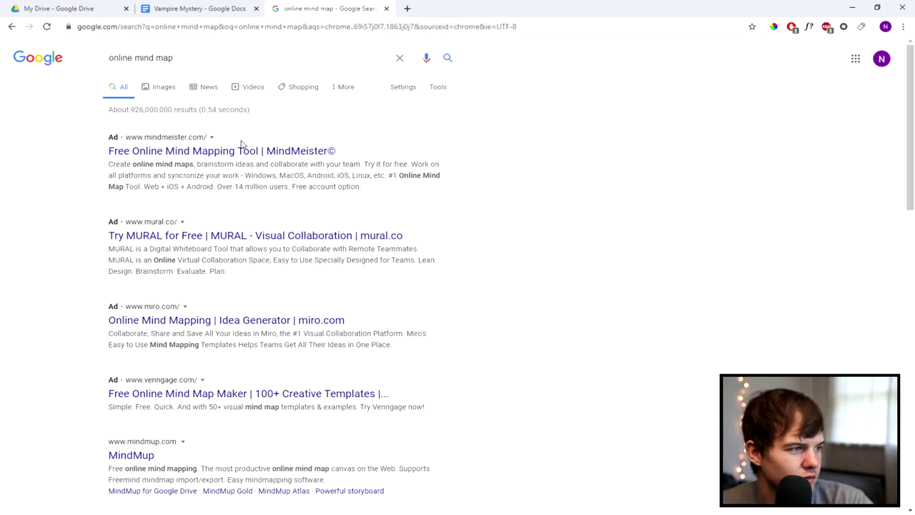
pyautogui.scroll(-1, 196, 270)
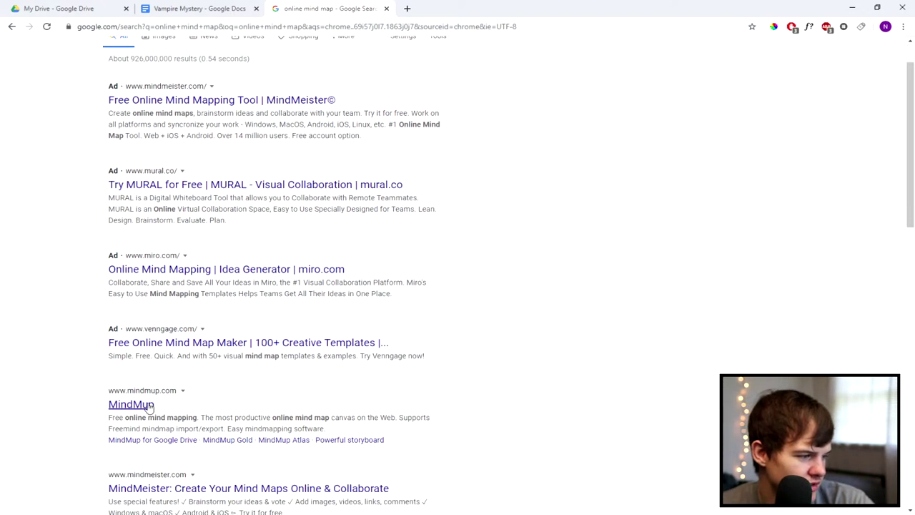
pyautogui.scroll(-1, 200, 379)
pyautogui.click(207, 436)
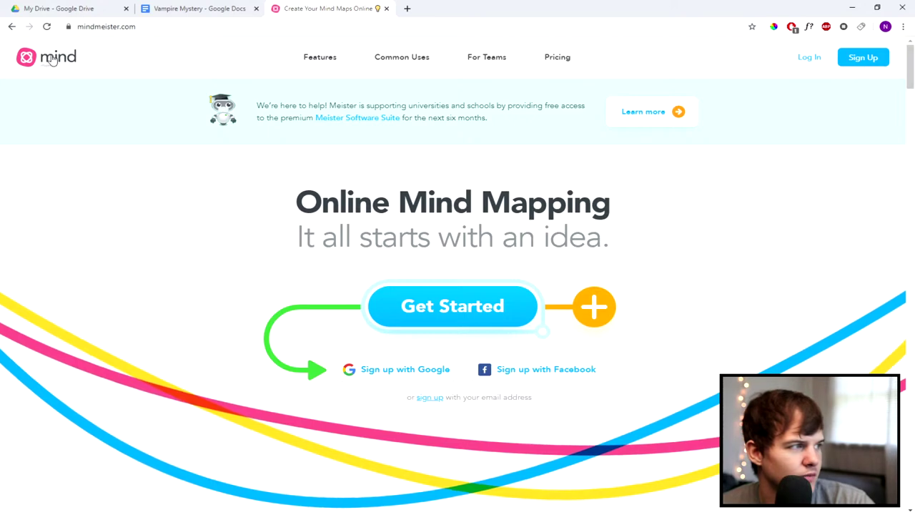
pyautogui.click(12, 27)
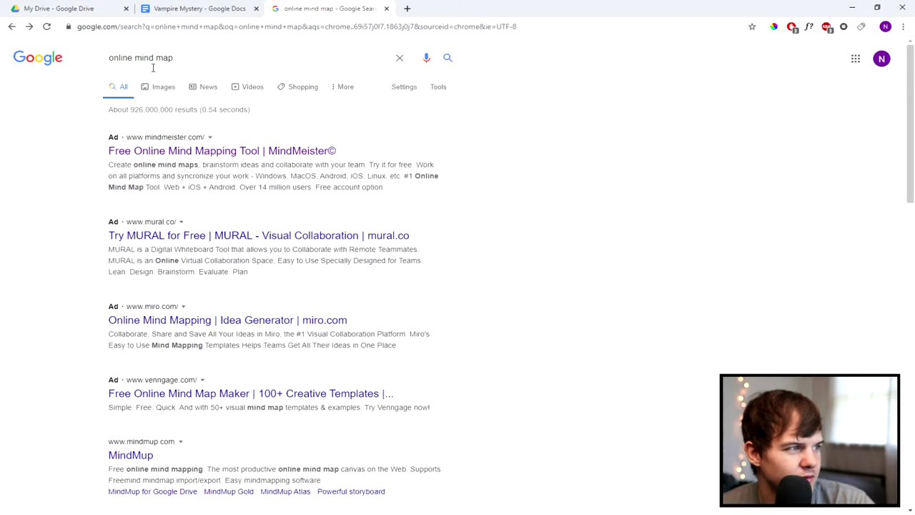
# Step: Refine the search to 'free online mind map' and open the MindMup result
pyautogui.click(110, 58)
pyautogui.write('free')
pyautogui.press('Return')
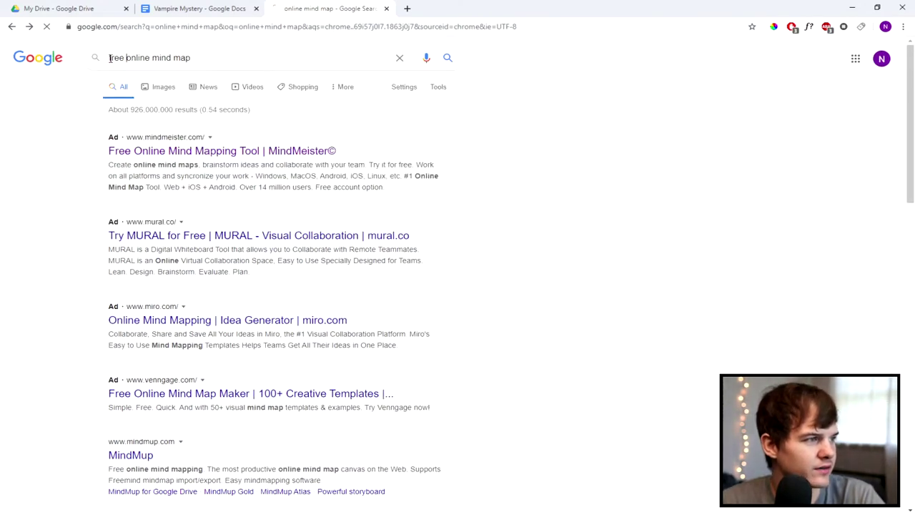
pyautogui.scroll(-3, 214, 172)
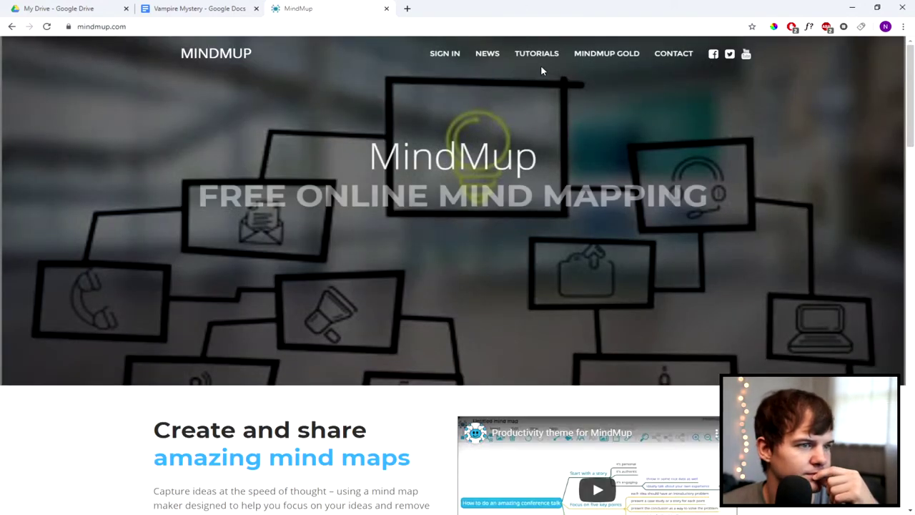
pyautogui.scroll(-1, 540, 66)
pyautogui.scroll(1, 503, 70)
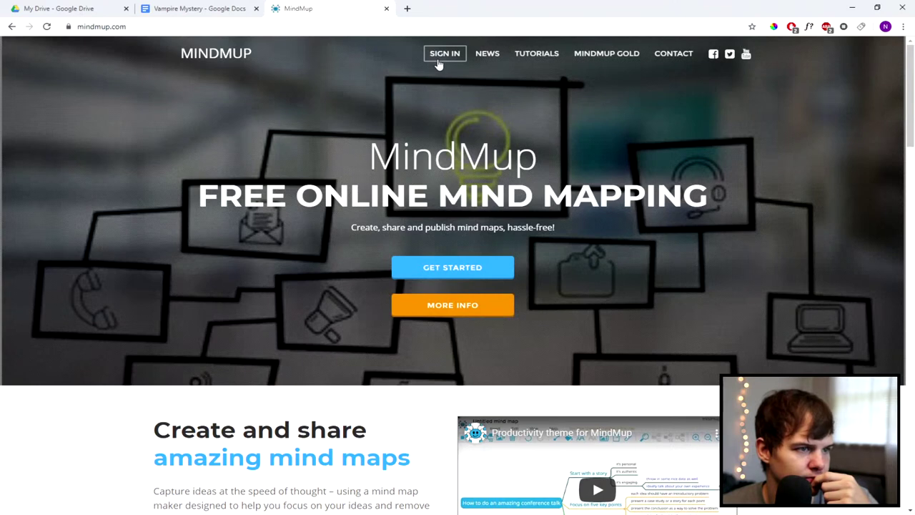
pyautogui.click(450, 58)
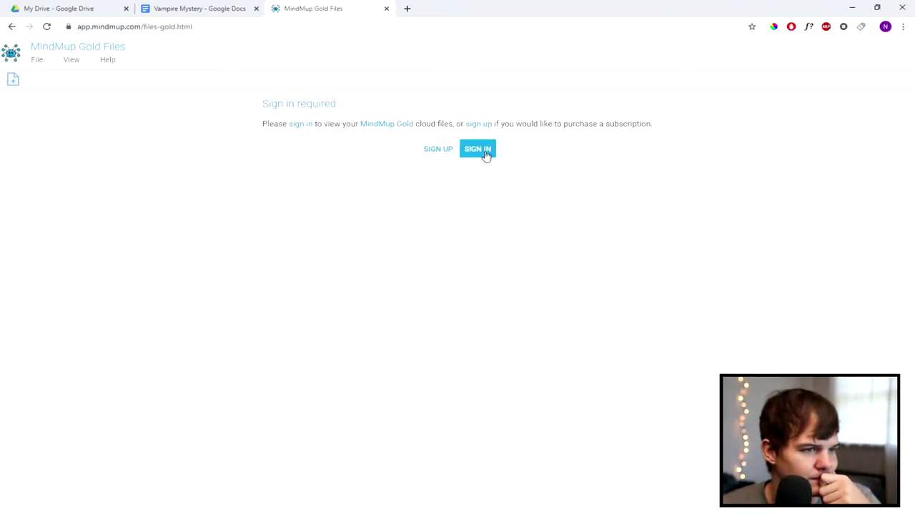
# Step: Start a MindMup sign-up, entering an email address and correcting the account name
pyautogui.click(446, 154)
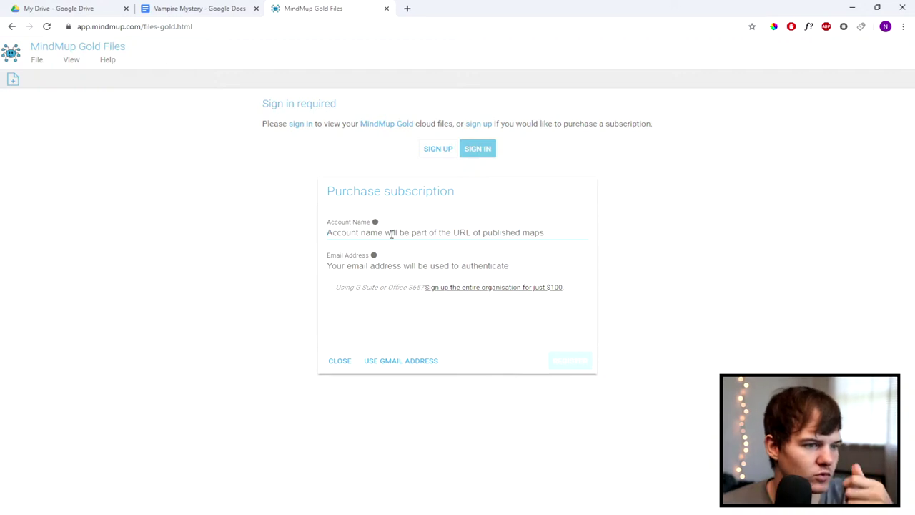
pyautogui.click(391, 233)
pyautogui.write('Neiko')
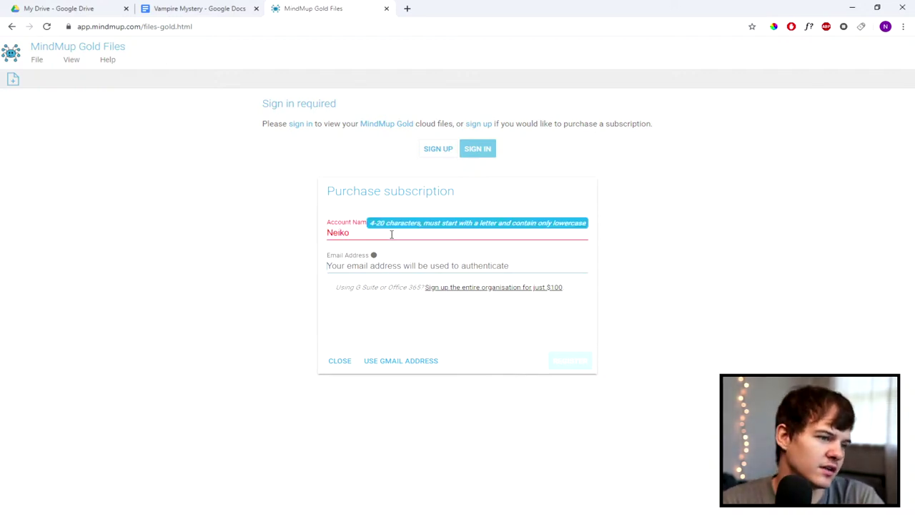
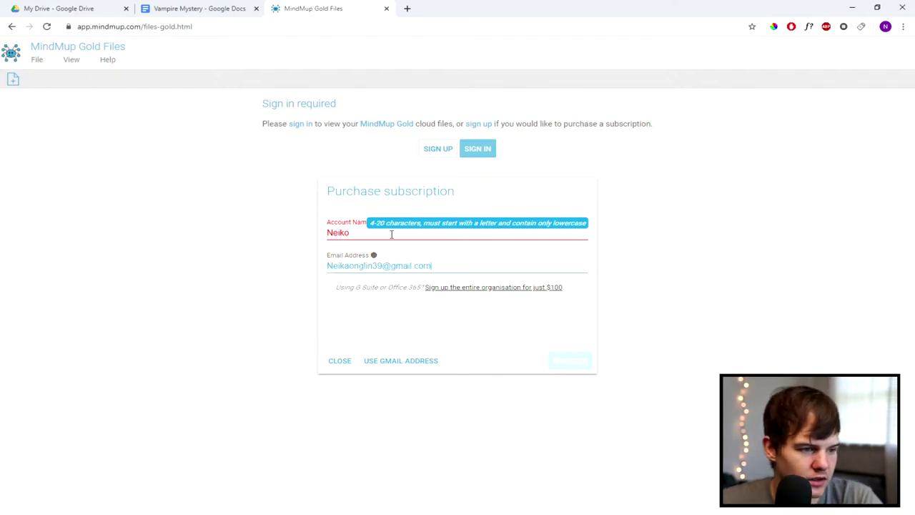
pyautogui.click(363, 236)
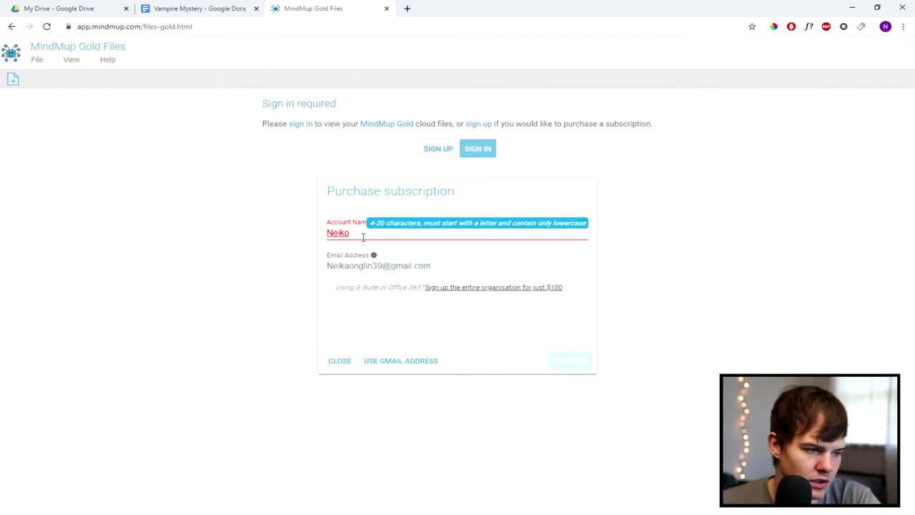
pyautogui.press('BackSpace')
pyautogui.press('BackSpace')
pyautogui.press('BackSpace')
pyautogui.press('BackSpace')
pyautogui.press('BackSpace')
pyautogui.press('BackSpace')
pyautogui.press('BackSpace')
pyautogui.press('BackSpace')
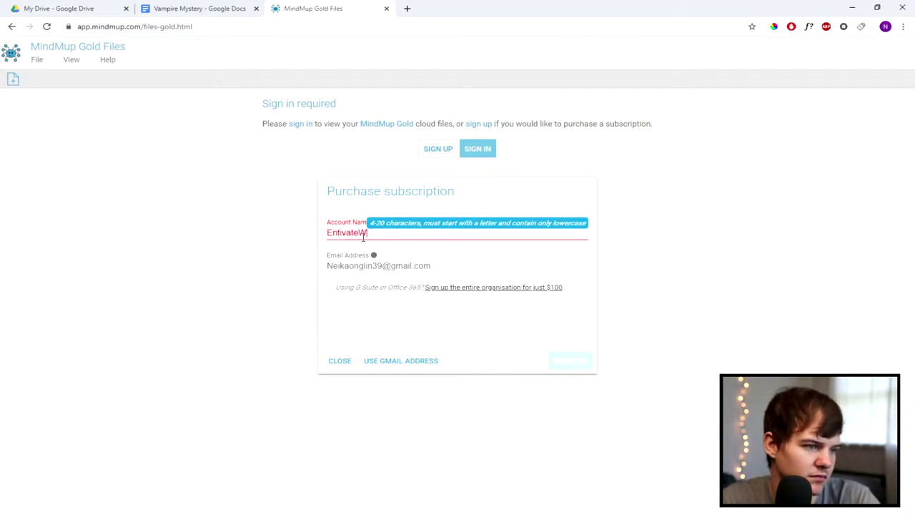
pyautogui.press('BackSpace')
pyautogui.press('BackSpace')
pyautogui.press('BackSpace')
pyautogui.press('BackSpace')
pyautogui.press('BackSpace')
pyautogui.press('BackSpace')
pyautogui.press('BackSpace')
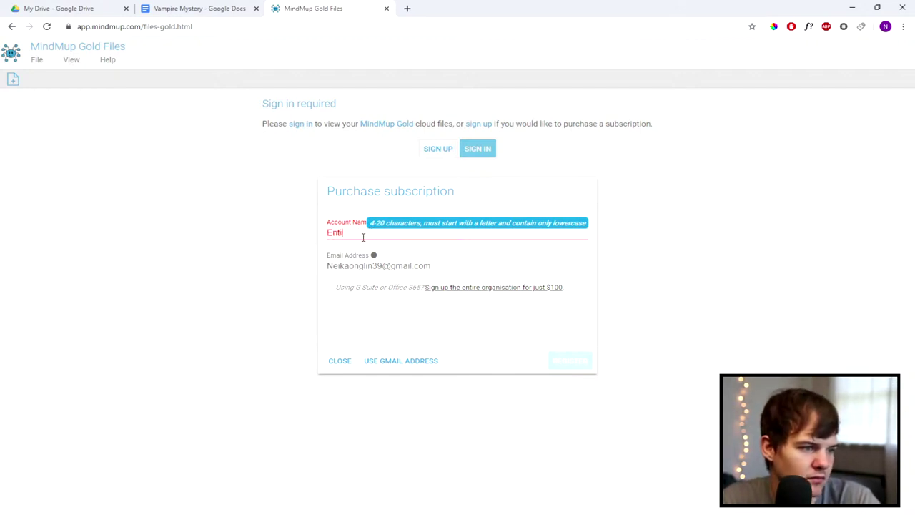
pyautogui.press('BackSpace')
pyautogui.press('BackSpace')
pyautogui.press('BackSpace')
pyautogui.press('BackSpace')
pyautogui.press('BackSpace')
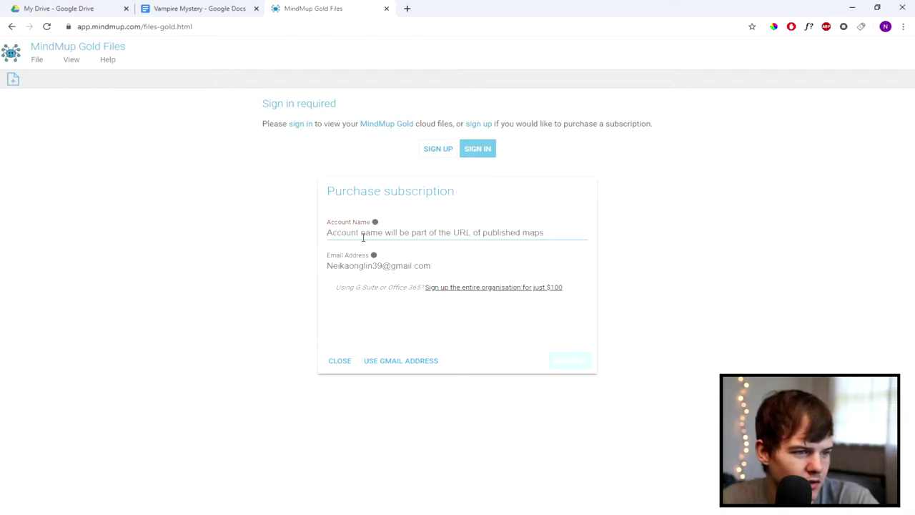
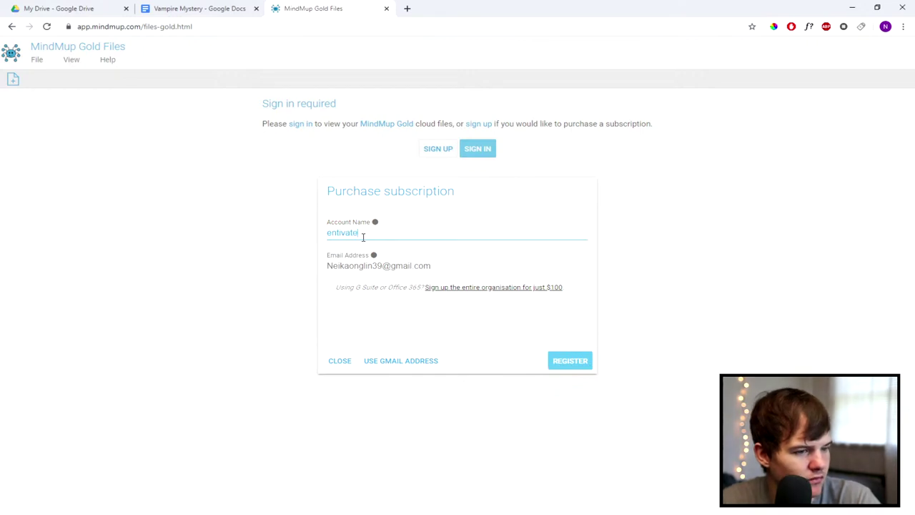
# Step: Register the account, dismiss the subscription purchase form, and return to MindMup's home page
pyautogui.click(562, 359)
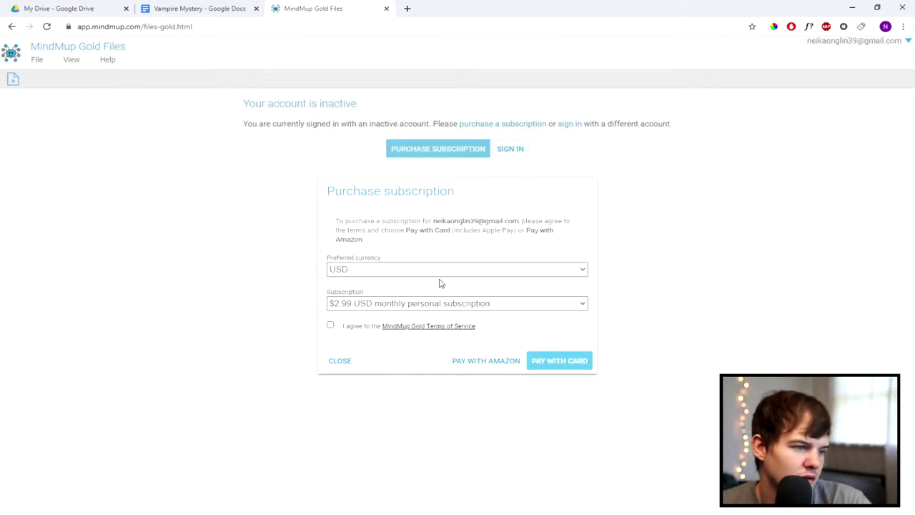
pyautogui.click(348, 364)
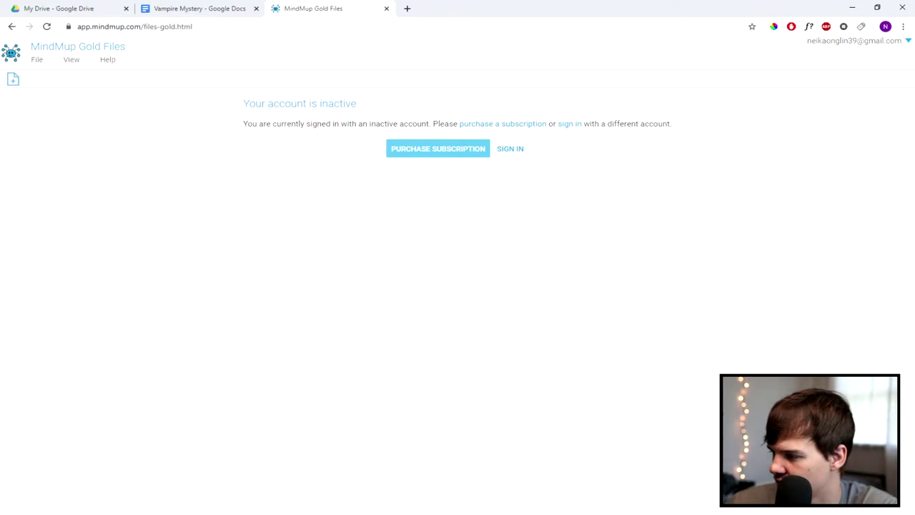
pyautogui.click(11, 27)
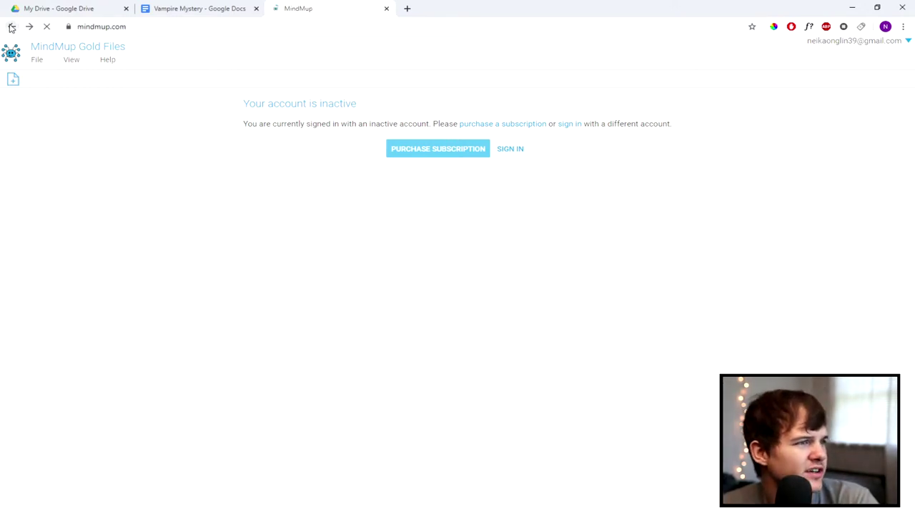
# Step: From the free online mind map results, open mindmaps, Coggle and Bubbl.us in background tabs, then view mindmaps
pyautogui.hotkey('alt', 'Left')
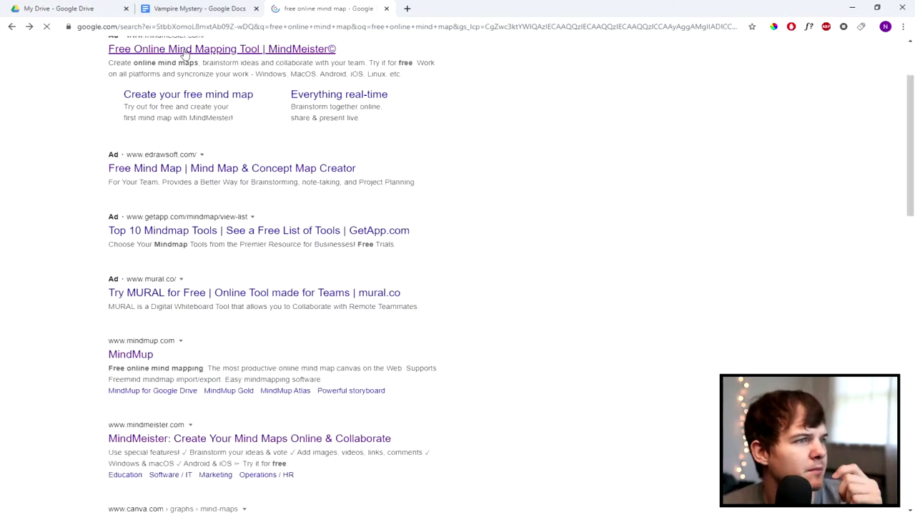
pyautogui.scroll(-6, 225, 162)
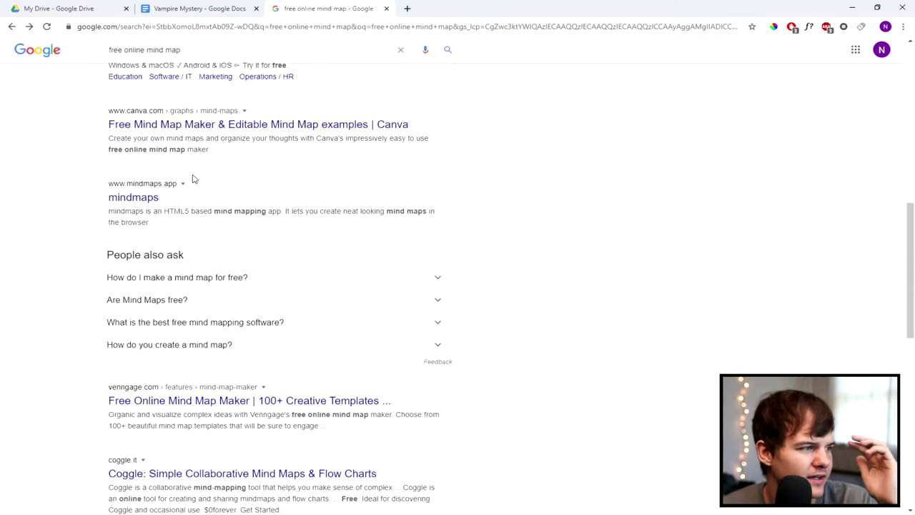
pyautogui.middleClick(156, 199)
pyautogui.scroll(-1, 191, 207)
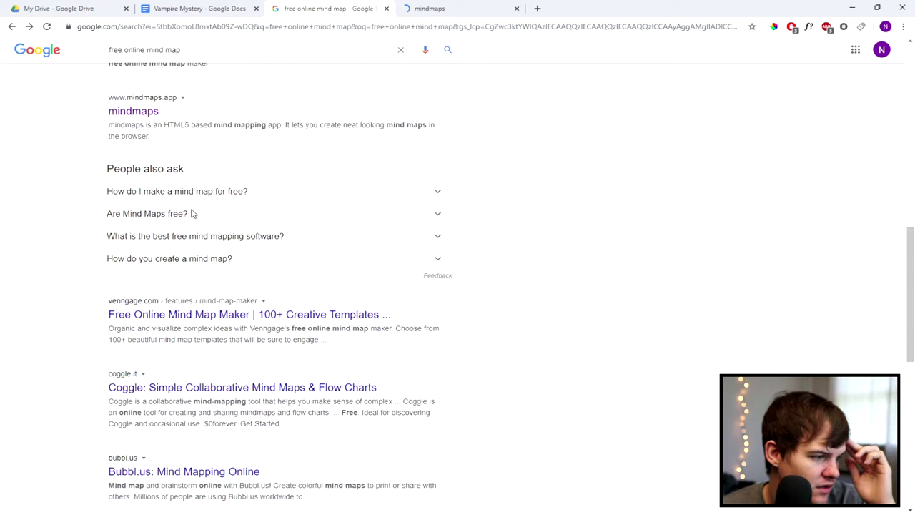
pyautogui.scroll(-1, 271, 334)
pyautogui.middleClick(271, 328)
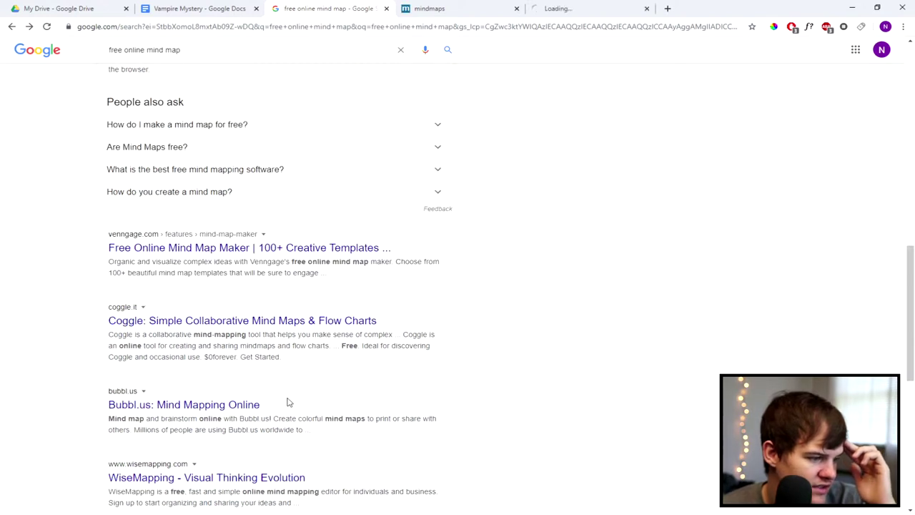
pyautogui.middleClick(232, 409)
pyautogui.click(424, 9)
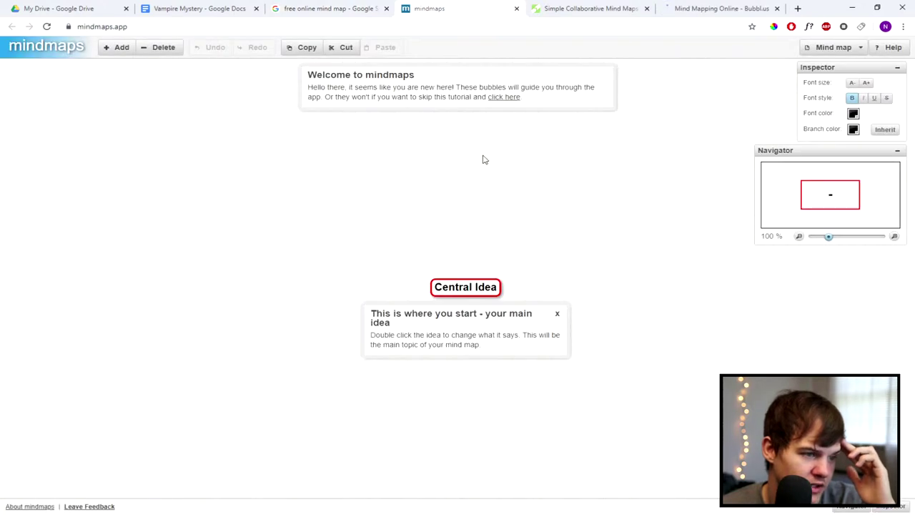
# Step: Dismiss the starting tutorial tip and bring Central Idea to the middle of the view
pyautogui.scroll(-3, 559, 208)
pyautogui.scroll(3, 559, 208)
pyautogui.click(557, 314)
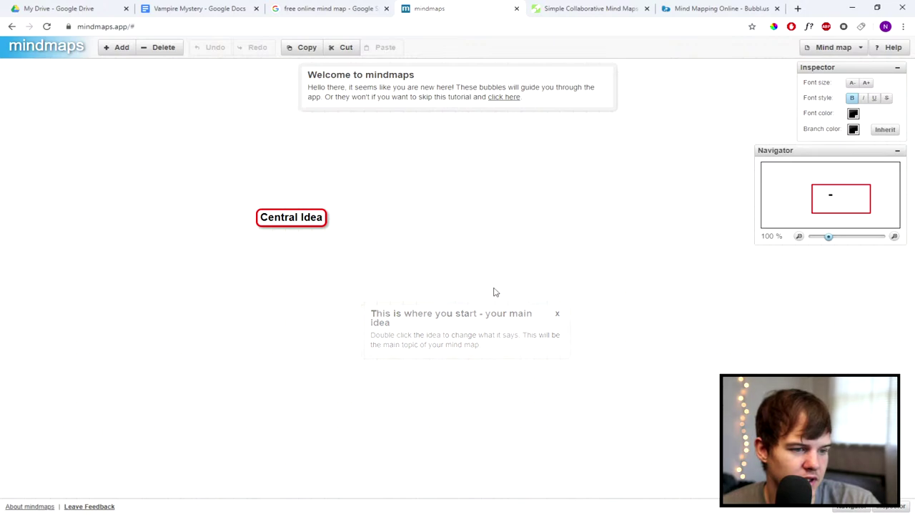
pyautogui.scroll(1, 526, 198)
pyautogui.scroll(-4, 529, 205)
pyautogui.scroll(6, 449, 222)
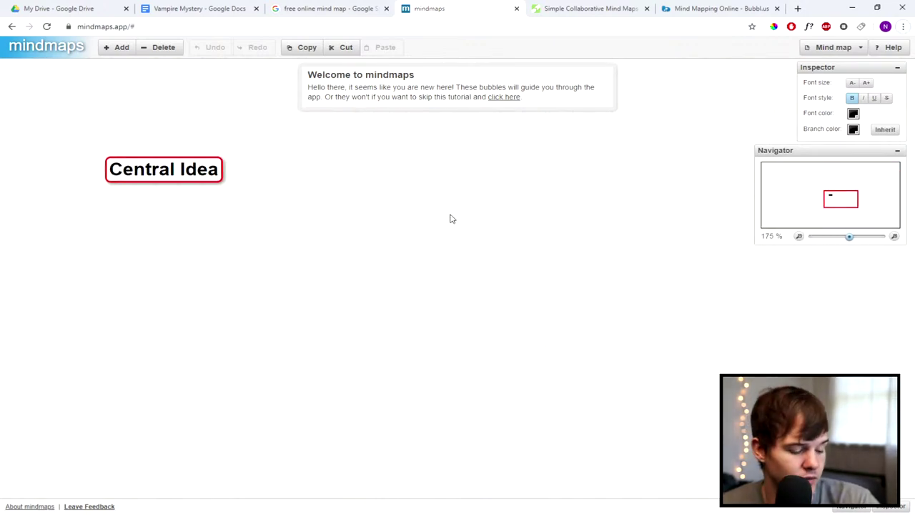
pyautogui.scroll(2, 446, 221)
pyautogui.keyDown('ctrl'); pyautogui.scroll(1, 445, 222); pyautogui.keyUp('ctrl')
pyautogui.keyDown('ctrl'); pyautogui.scroll(-1, 446, 221); pyautogui.keyUp('ctrl')
pyautogui.keyDown('ctrl'); pyautogui.scroll(-1, 446, 221); pyautogui.keyUp('ctrl')
pyautogui.keyDown('ctrl'); pyautogui.scroll(1, 726, 65); pyautogui.keyUp('ctrl')
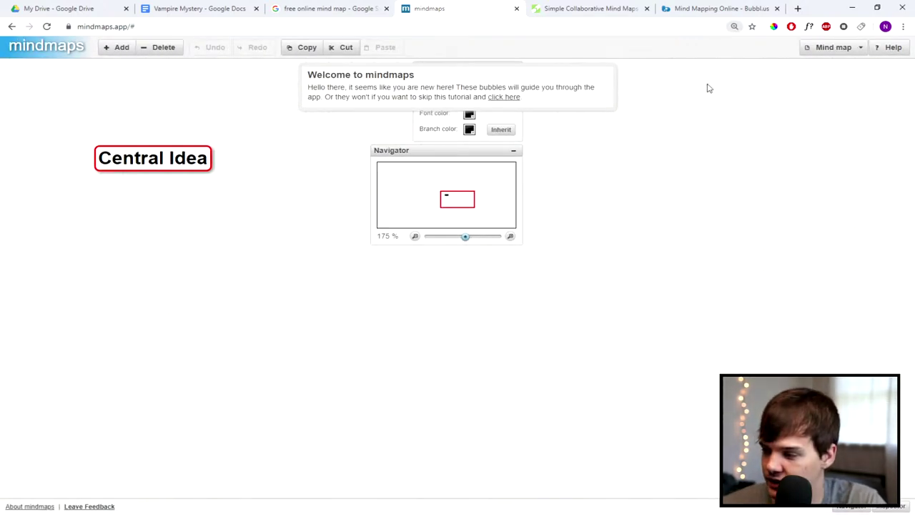
pyautogui.moveTo(276, 269); pyautogui.dragTo(512, 364)
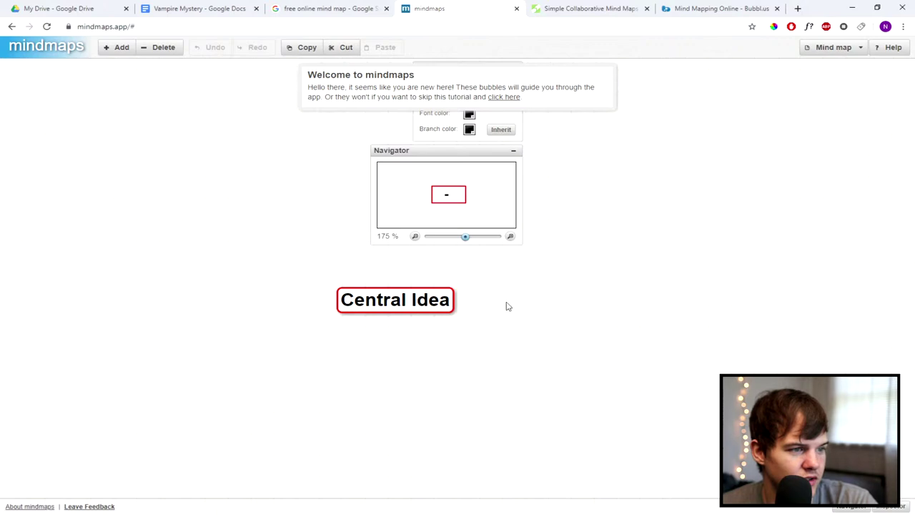
# Step: Hide the map overview panel and add a New Idea child to Central Idea
pyautogui.click(513, 150)
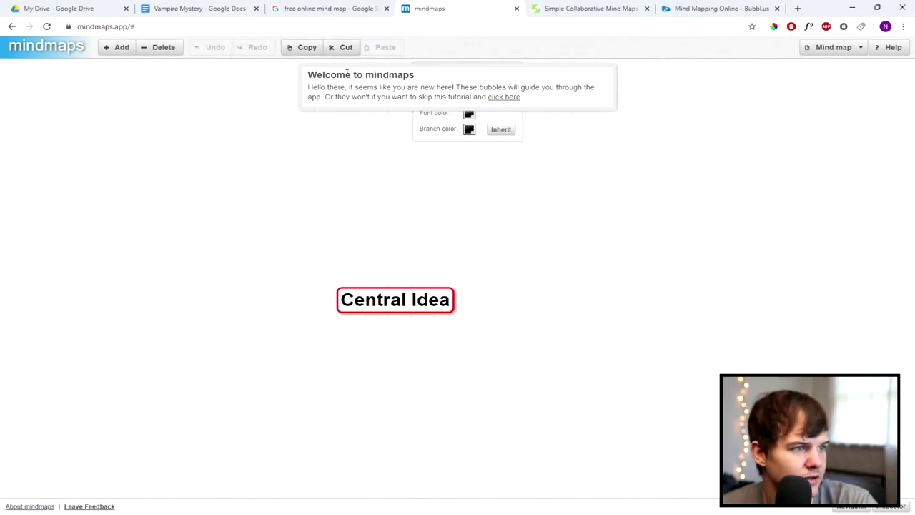
pyautogui.click(398, 307)
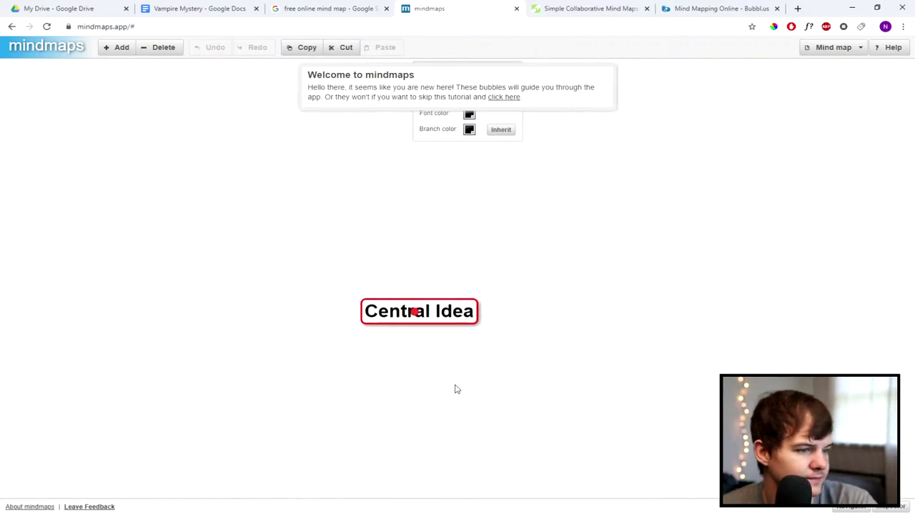
pyautogui.click(113, 51)
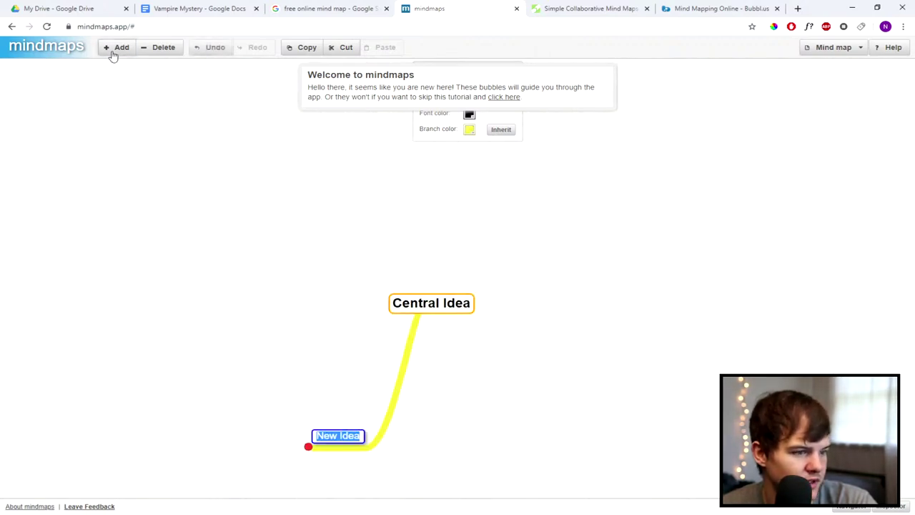
# Step: Rename the Central Idea node to 'Vampire Story'
pyautogui.doubleClick(427, 304)
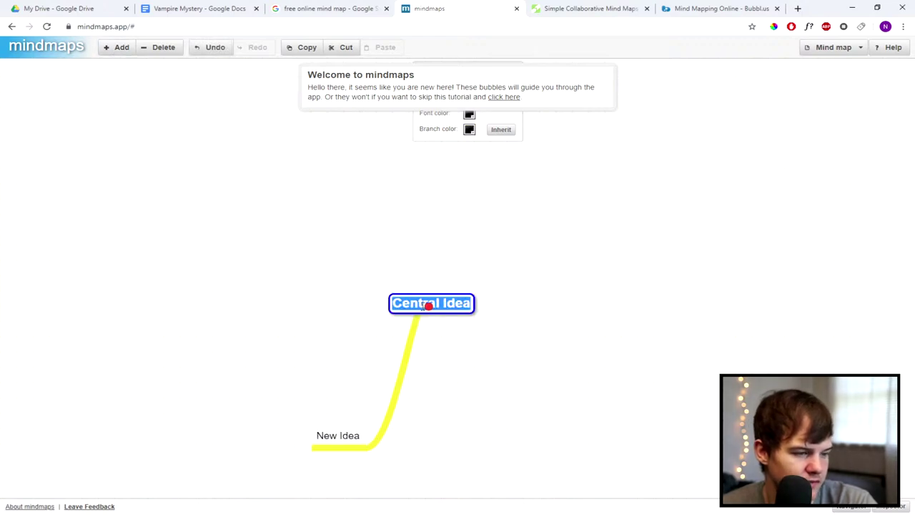
pyautogui.write('Campire')
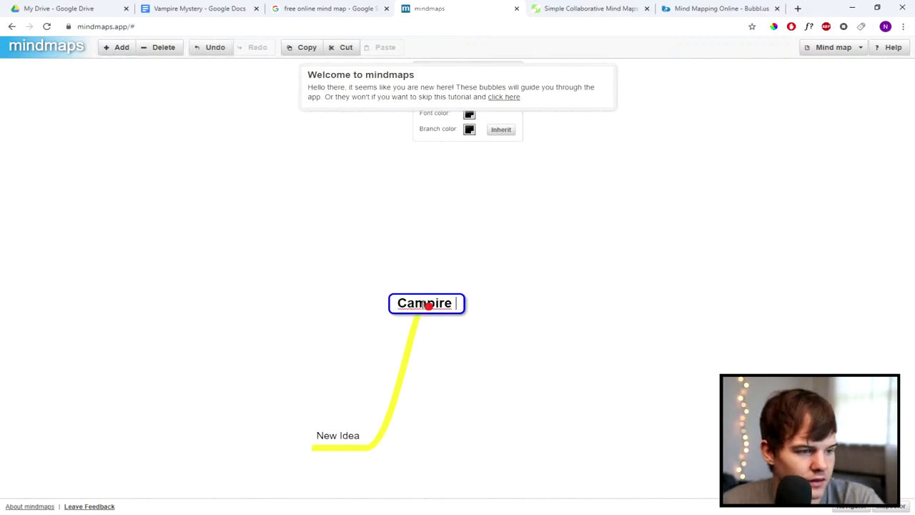
pyautogui.press('BackSpace')
pyautogui.press('BackSpace')
pyautogui.press('BackSpace')
pyautogui.press('BackSpace')
pyautogui.press('BackSpace')
pyautogui.press('BackSpace')
pyautogui.press('BackSpace')
pyautogui.write('Vampire Story')
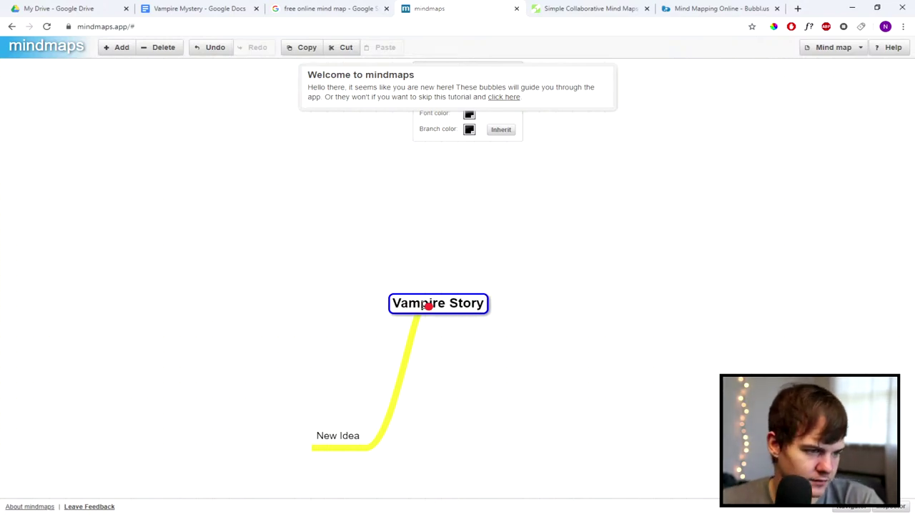
pyautogui.press('Return')
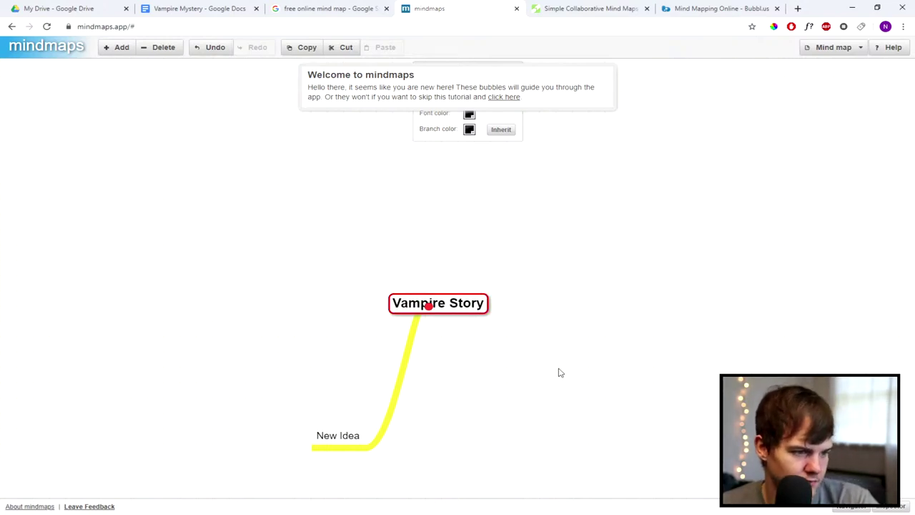
# Step: Skip the welcome tutorial, leave New Idea unchanged, and return to the Vampire Mystery document
pyautogui.click(540, 326)
pyautogui.click(387, 373)
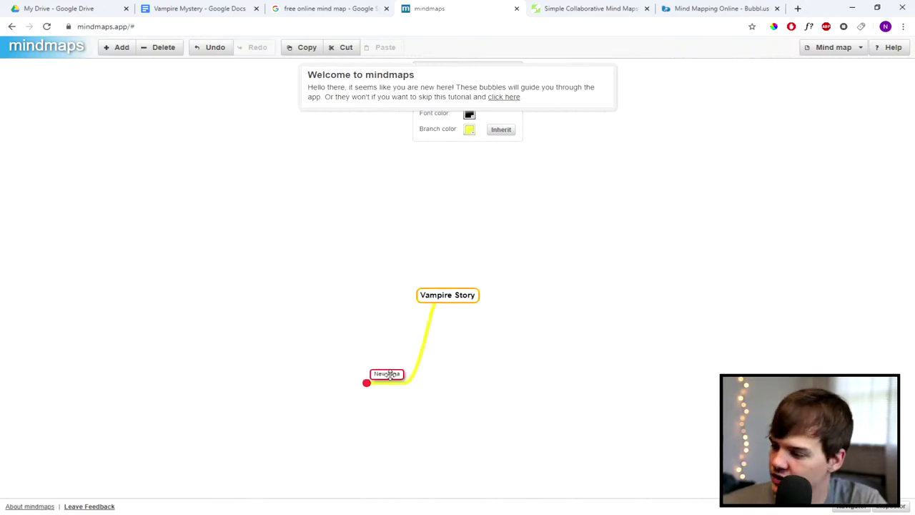
pyautogui.doubleClick(388, 374)
pyautogui.press('BackSpace')
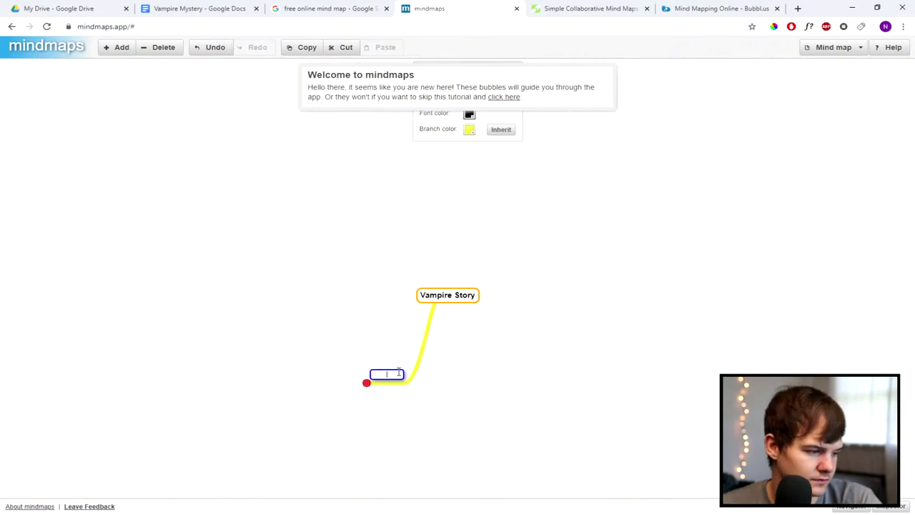
pyautogui.press('Escape')
pyautogui.scroll(2, 391, 390)
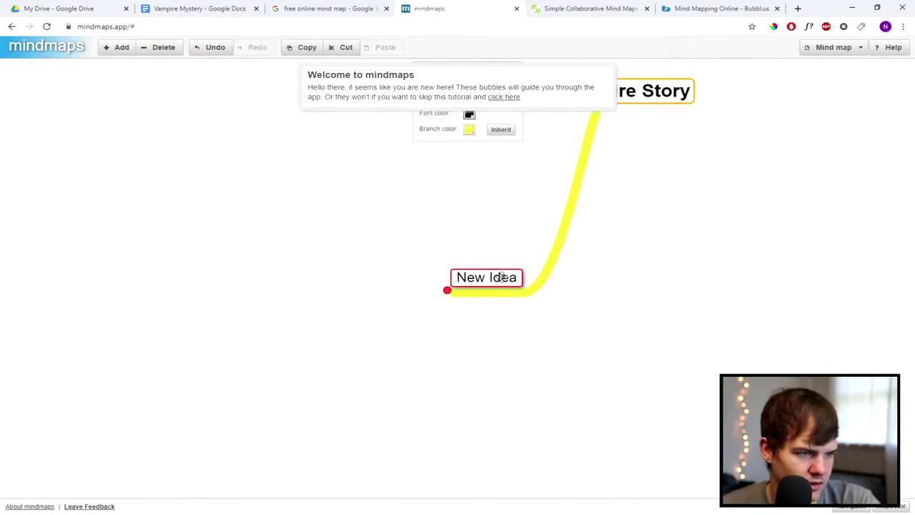
pyautogui.click(501, 101)
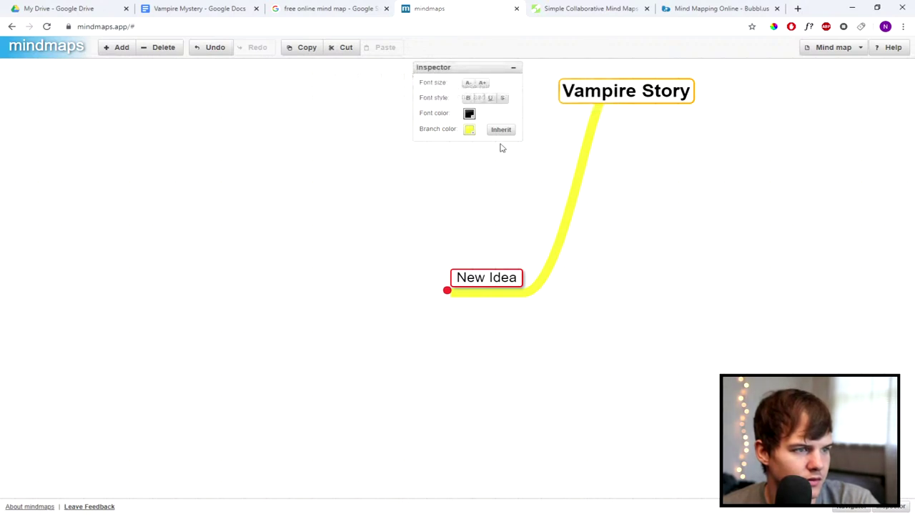
pyautogui.doubleClick(512, 277)
pyautogui.moveTo(516, 277); pyautogui.dragTo(436, 282)
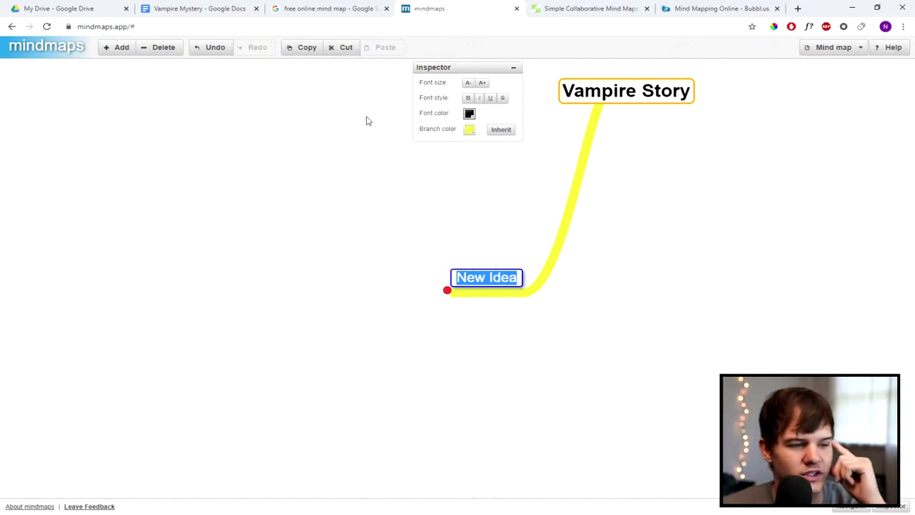
pyautogui.click(576, 258)
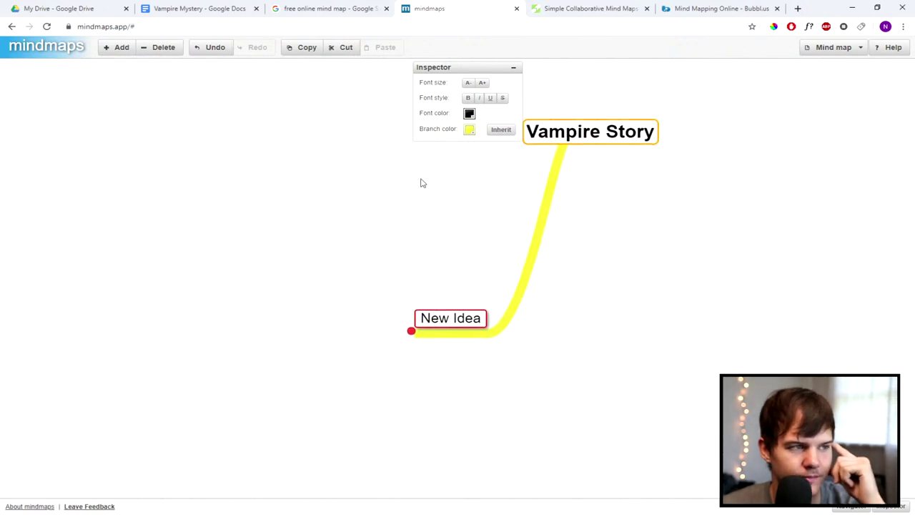
pyautogui.click(181, 6)
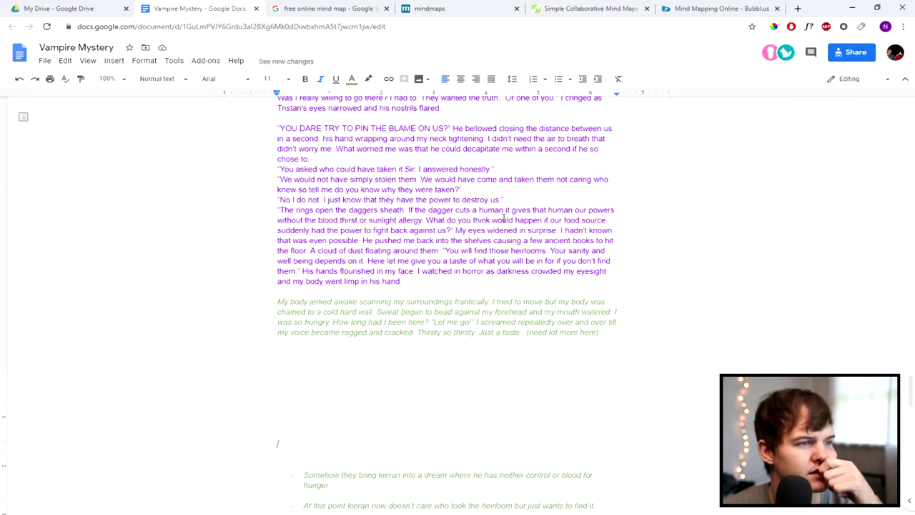
# Step: Read through the Vampire Mystery draft, then switch to the Bubbl.us site
pyautogui.scroll(5, 508, 214)
pyautogui.scroll(-1, 497, 226)
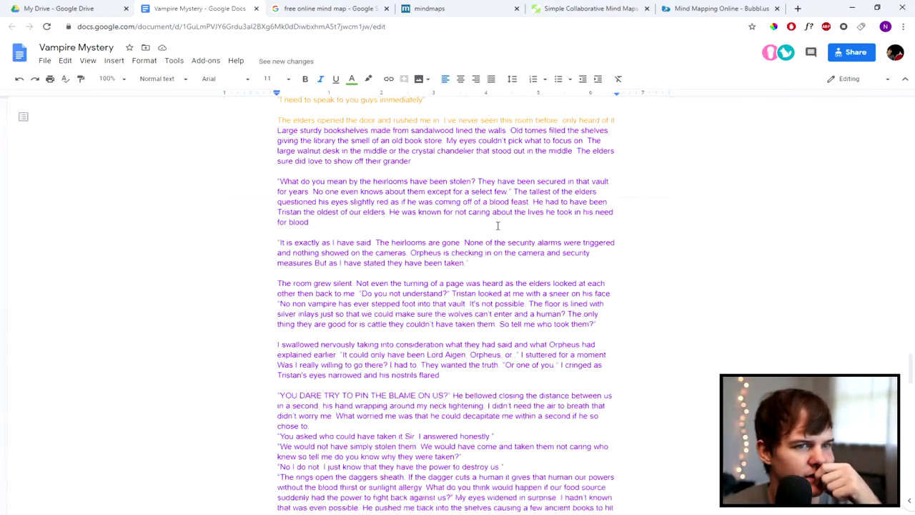
pyautogui.scroll(-2, 498, 226)
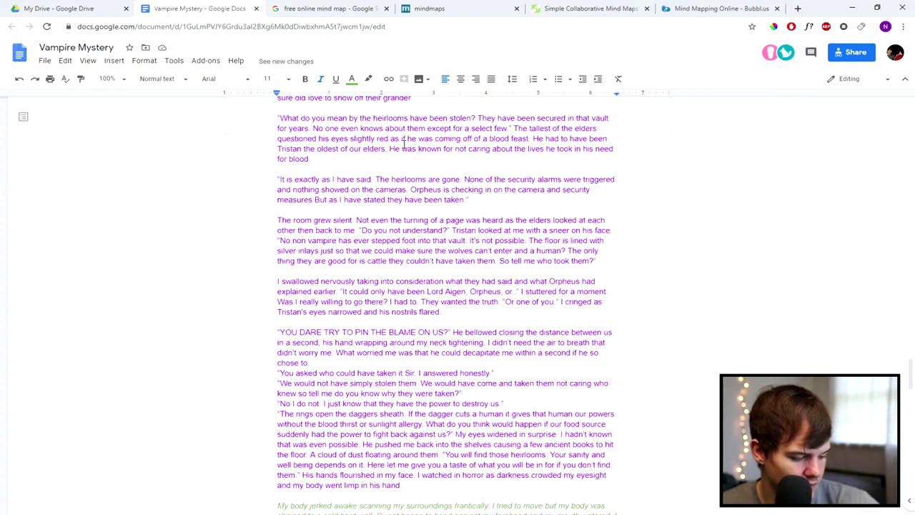
pyautogui.click(686, 7)
# Step: Close the Coggle and Bubbl.us tabs and return to the Vampire Mystery document
pyautogui.click(579, 8)
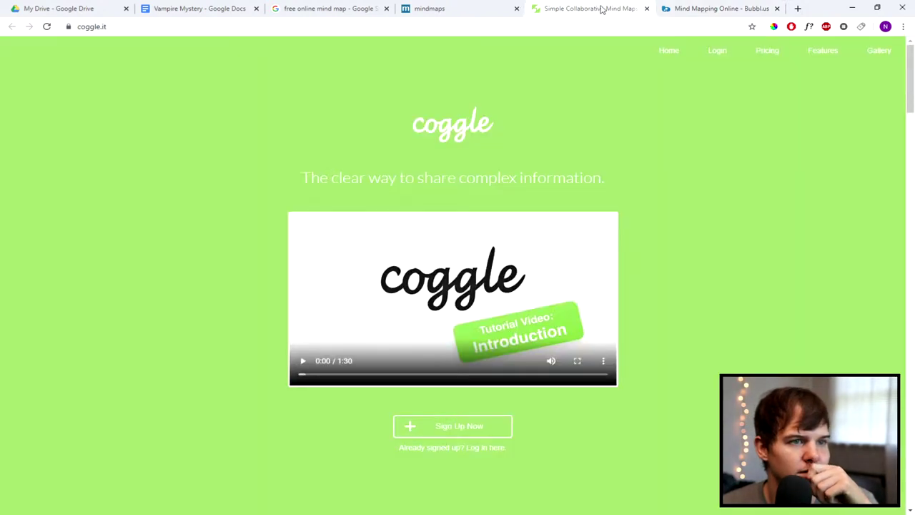
pyautogui.click(645, 8)
pyautogui.click(645, 8)
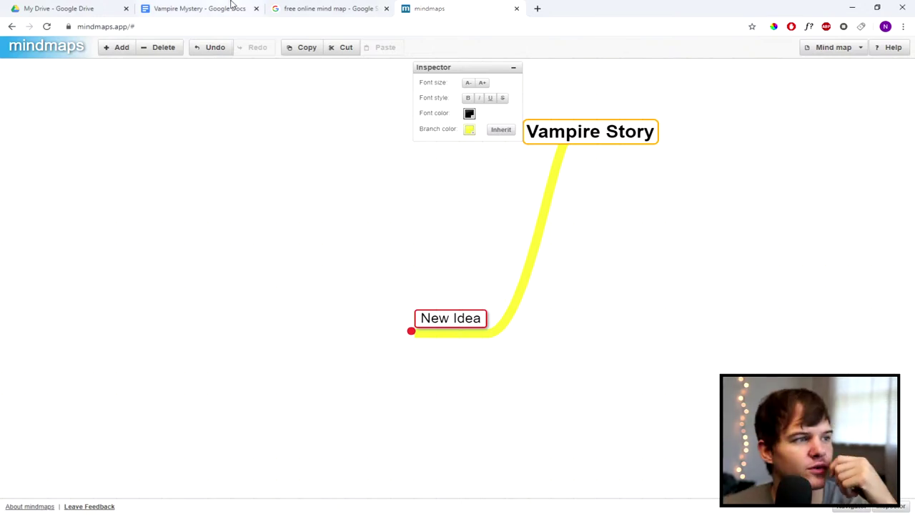
pyautogui.click(179, 8)
pyautogui.scroll(-5, 431, 297)
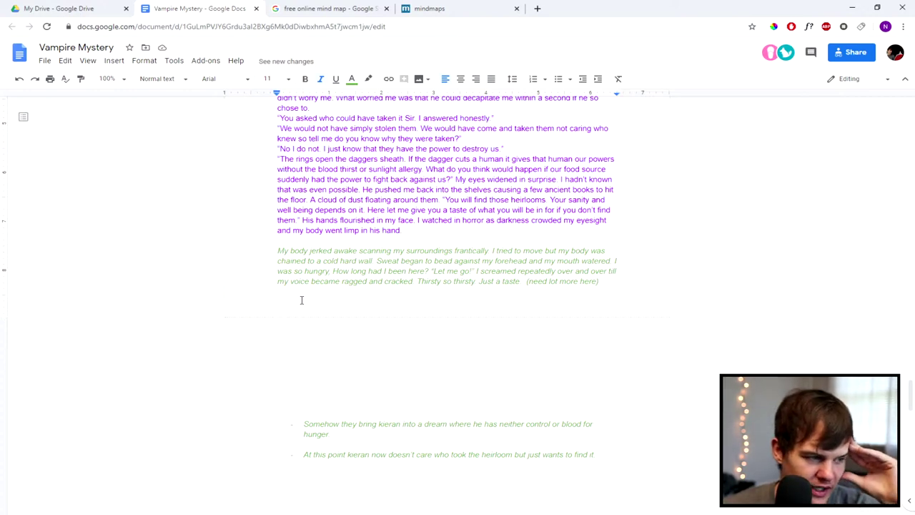
# Step: Locate the space between the kieran bullet notes and the orange Aigen line
pyautogui.moveTo(289, 301); pyautogui.dragTo(385, 368)
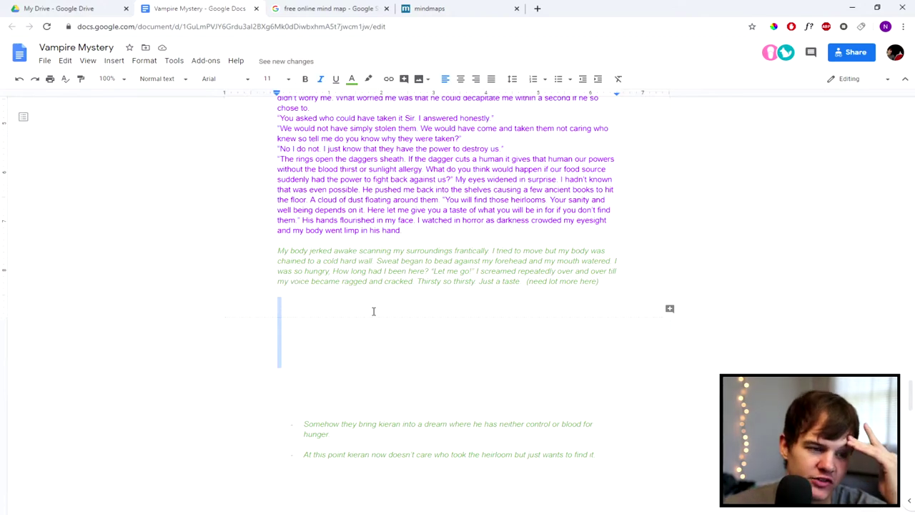
pyautogui.scroll(3, 430, 189)
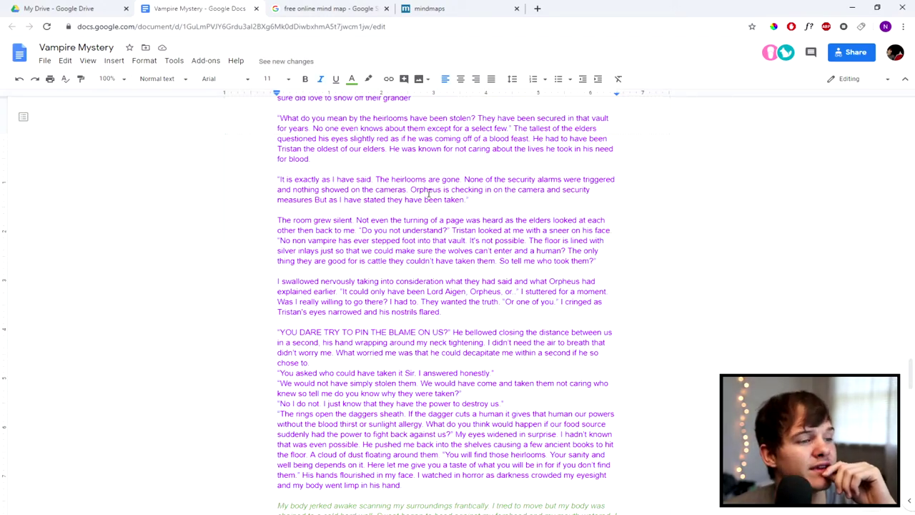
pyautogui.scroll(10, 429, 190)
pyautogui.moveTo(410, 220); pyautogui.dragTo(390, 159)
pyautogui.scroll(20, 375, 202)
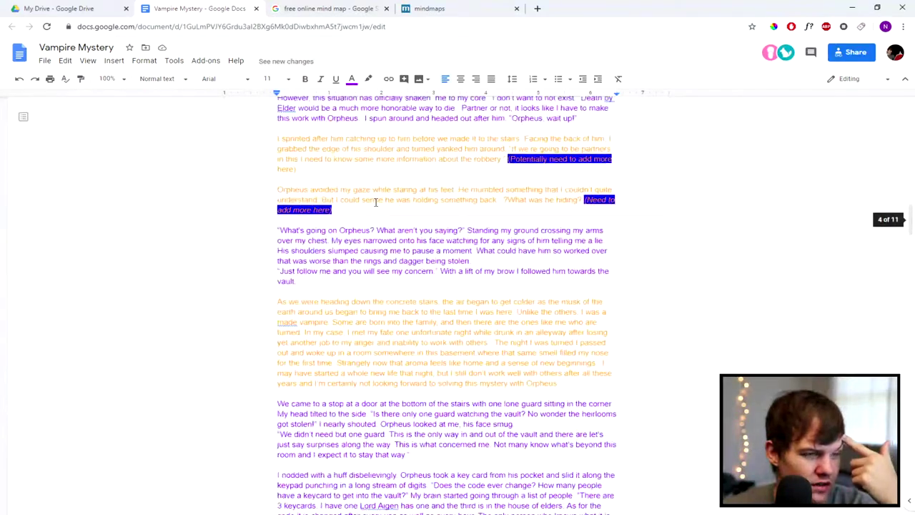
pyautogui.scroll(10, 375, 203)
pyautogui.scroll(-20, 376, 202)
pyautogui.scroll(-10, 375, 202)
pyautogui.scroll(4, 336, 225)
pyautogui.click(315, 344)
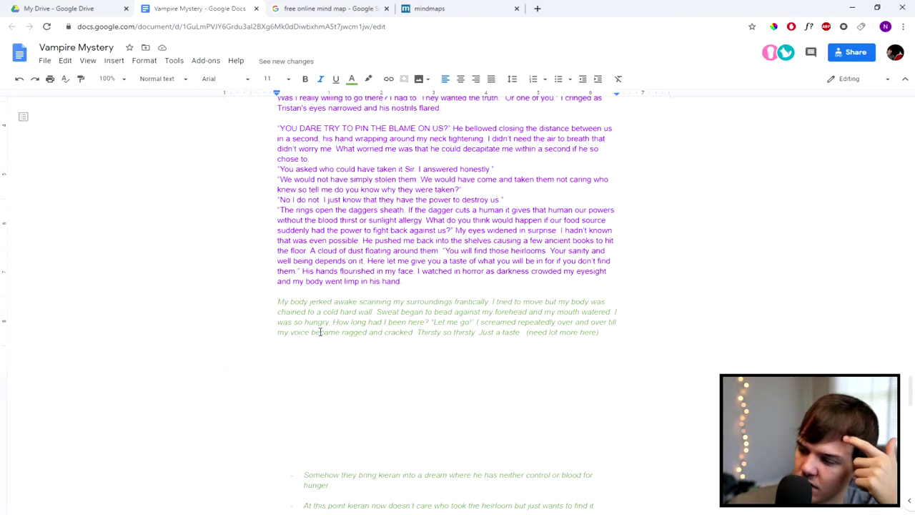
pyautogui.scroll(-5, 240, 355)
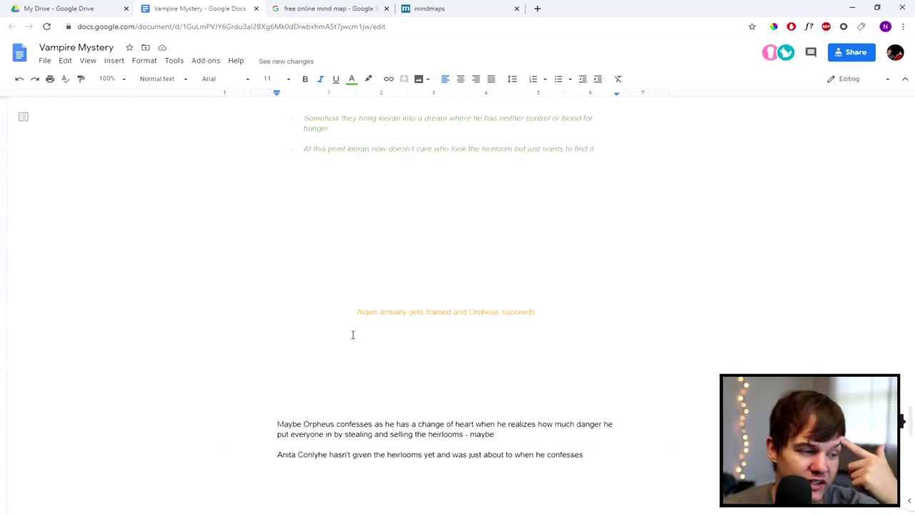
pyautogui.scroll(2, 381, 287)
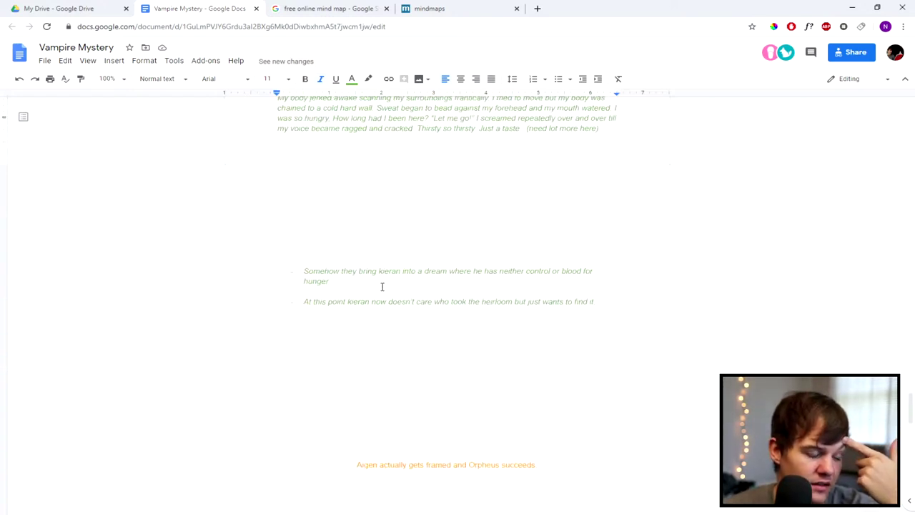
pyautogui.scroll(-1, 418, 454)
pyautogui.moveTo(543, 414); pyautogui.dragTo(329, 415)
pyautogui.click(401, 414)
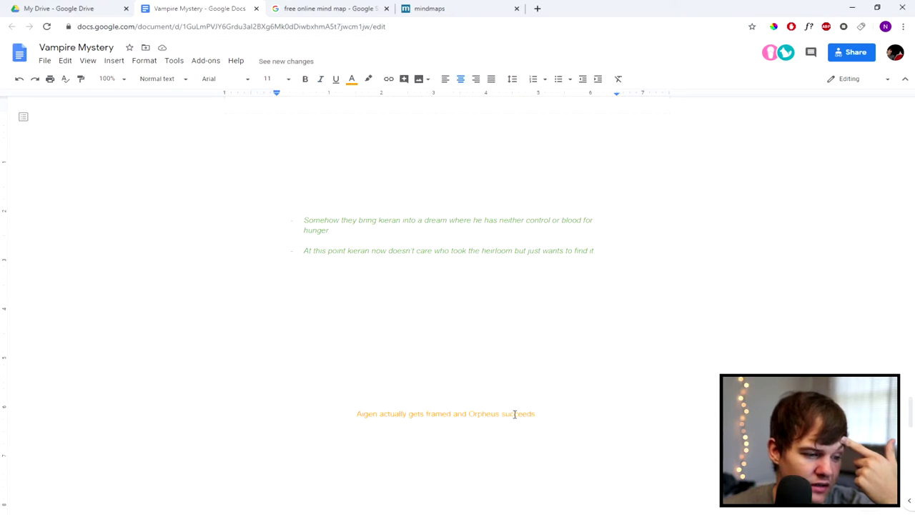
pyautogui.moveTo(538, 414); pyautogui.dragTo(334, 415)
# Step: Insert blank lines above 'Aigen actually gets framed and Orpheus succeeds'
pyautogui.click(339, 361)
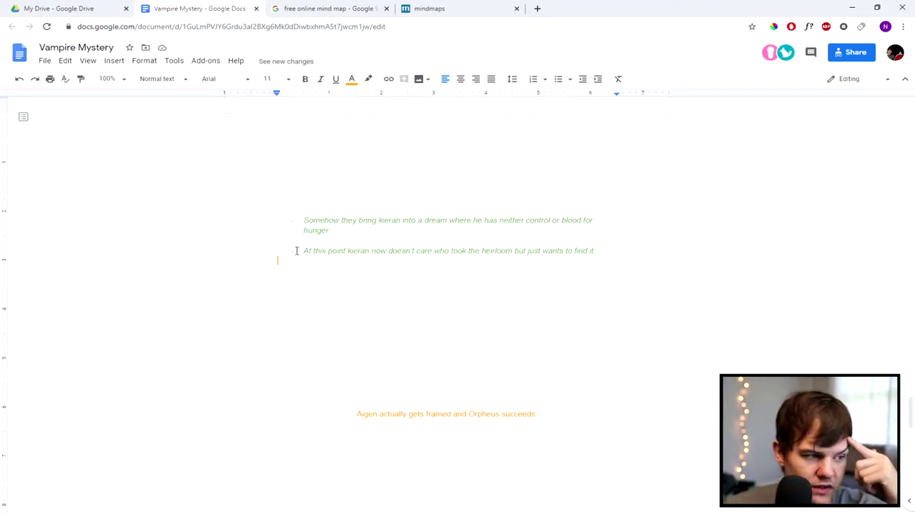
pyautogui.press('Return')
pyautogui.press('Return')
pyautogui.press('Return')
pyautogui.press('Return')
pyautogui.press('Return')
pyautogui.press('Return')
pyautogui.scroll(-1, 339, 248)
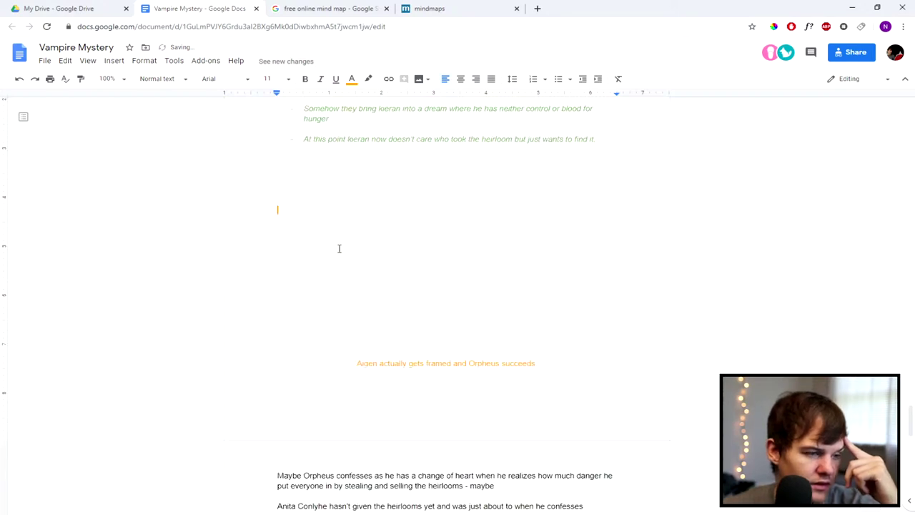
pyautogui.scroll(-2, 329, 240)
pyautogui.scroll(1, 331, 238)
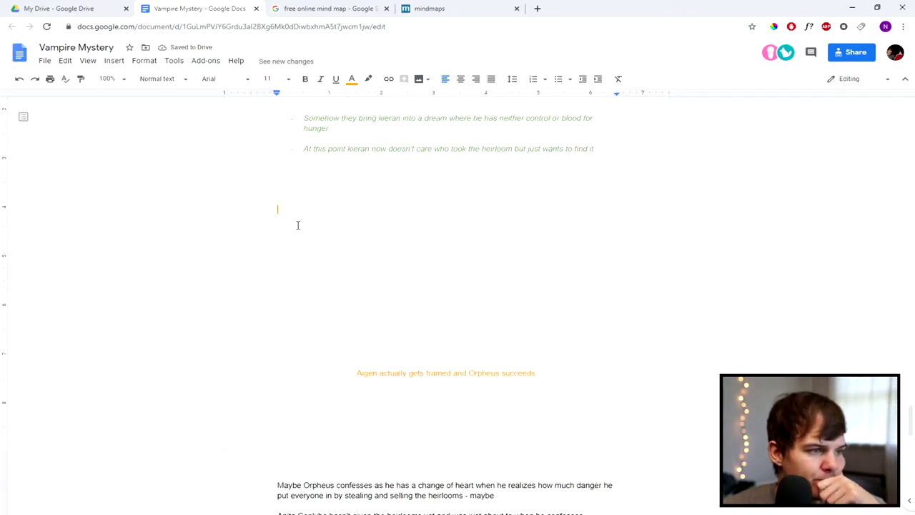
pyautogui.scroll(3, 299, 235)
# Step: Add the heading 'The End of The Story' on an empty line below the notes
pyautogui.scroll(-2, 304, 336)
pyautogui.click(301, 295)
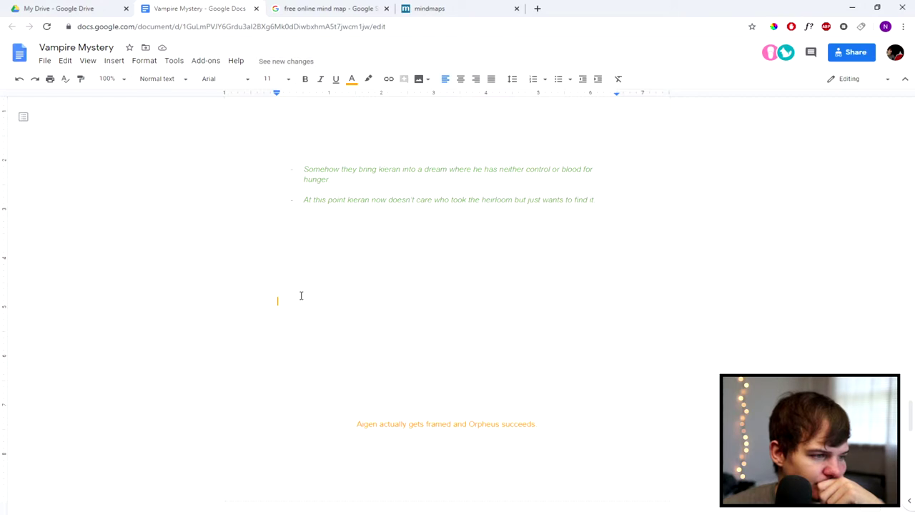
pyautogui.write('The End of THe S')
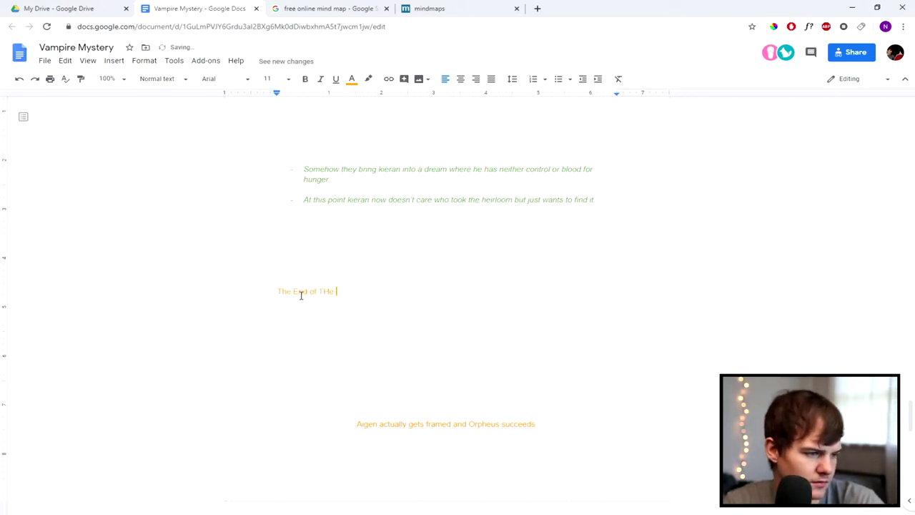
pyautogui.press('BackSpace')
pyautogui.press('BackSpace')
pyautogui.press('BackSpace')
pyautogui.press('BackSpace')
pyautogui.press('BackSpace')
pyautogui.write('The St')
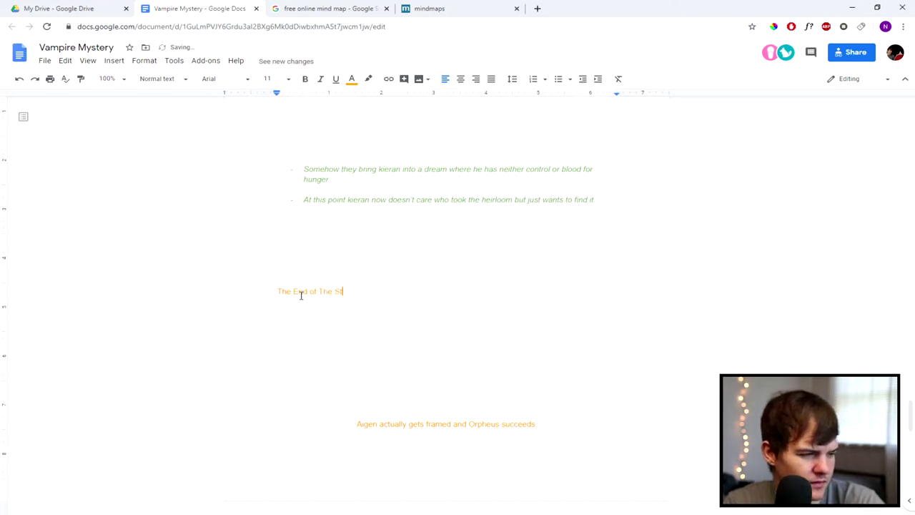
pyautogui.write('ory')
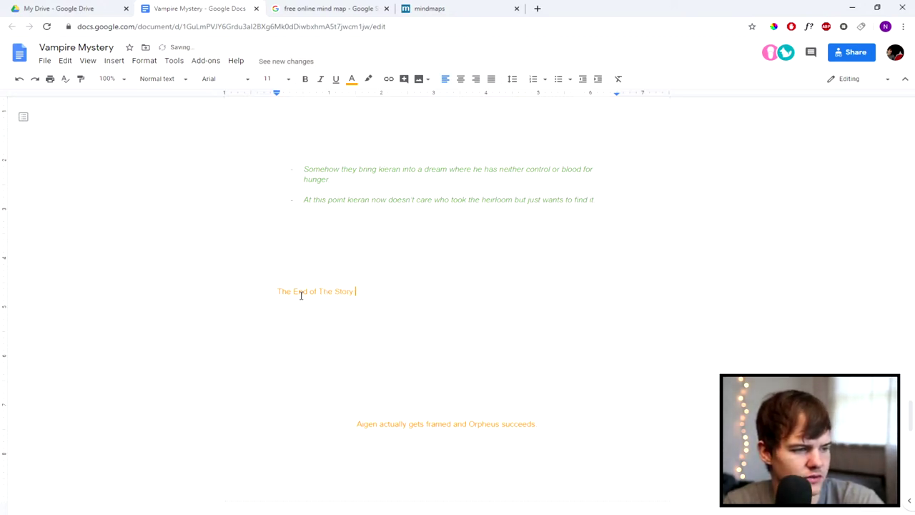
pyautogui.press('Return')
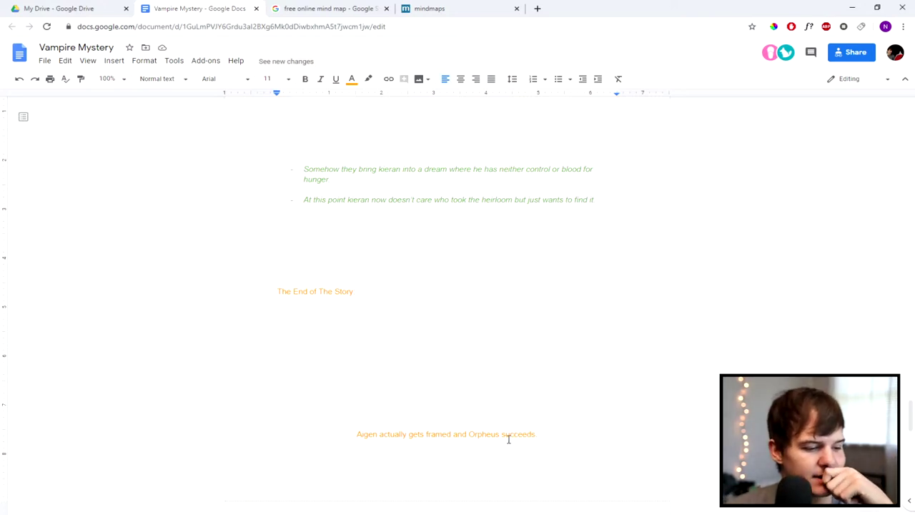
# Step: Change the orange line's ending from 'Orpheus succeeds' to 'Orpheus to succeed'
pyautogui.click(567, 433)
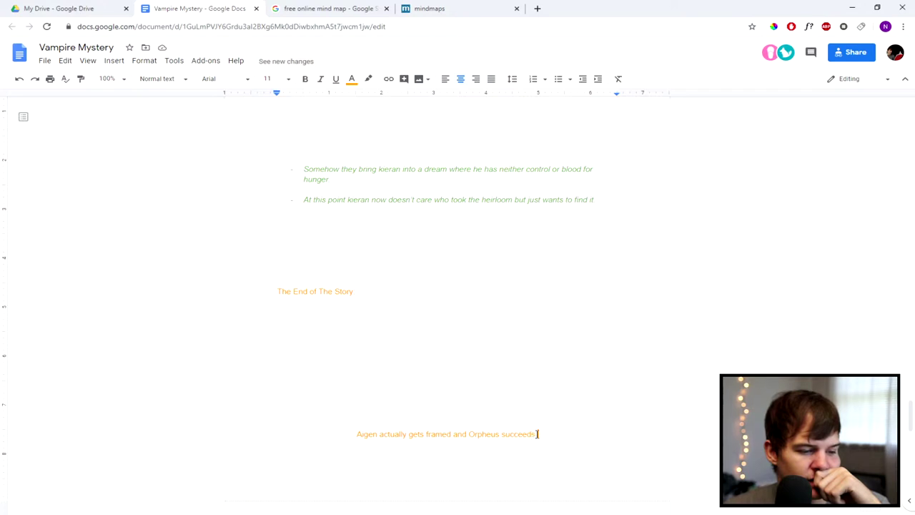
pyautogui.press('BackSpace')
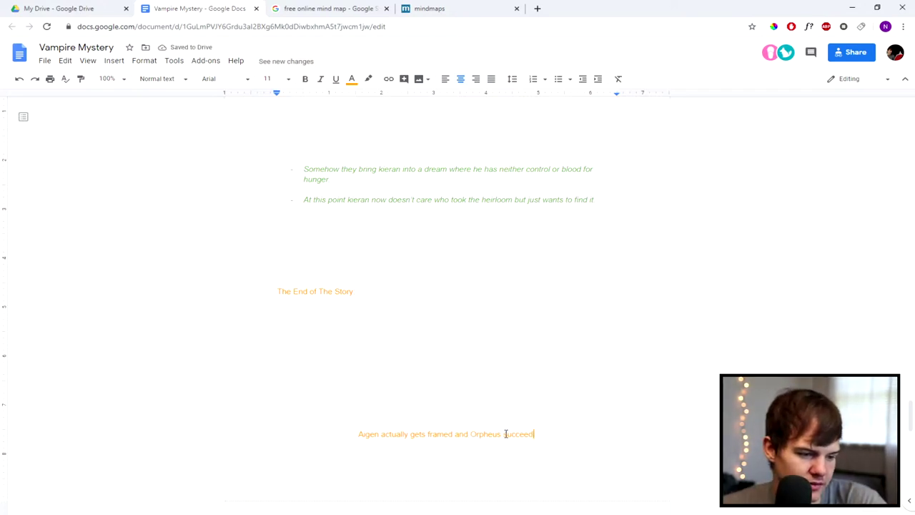
pyautogui.click(505, 434)
pyautogui.write('to')
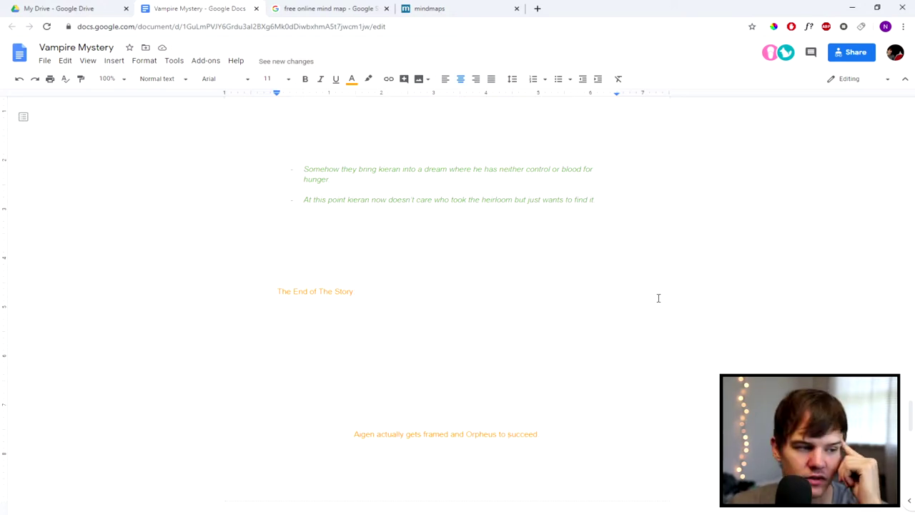
pyautogui.scroll(4, 535, 277)
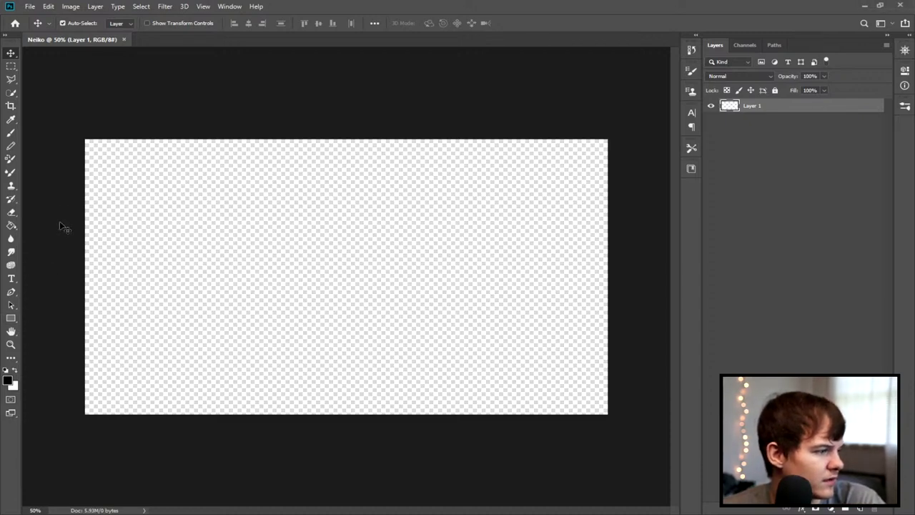
# Step: Draw a rectangle shape covering the whole Neiko canvas above Layer 1
pyautogui.click(613, 422)
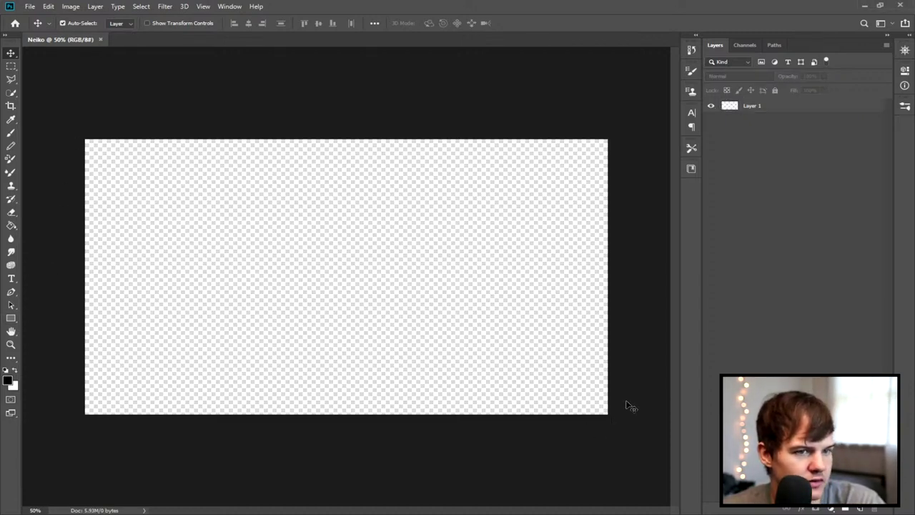
pyautogui.click(12, 319)
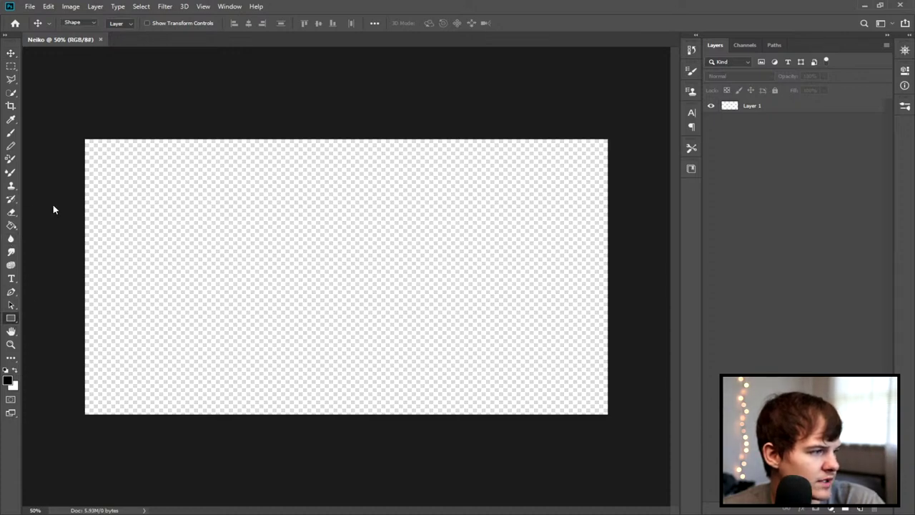
pyautogui.moveTo(84, 132); pyautogui.dragTo(638, 433)
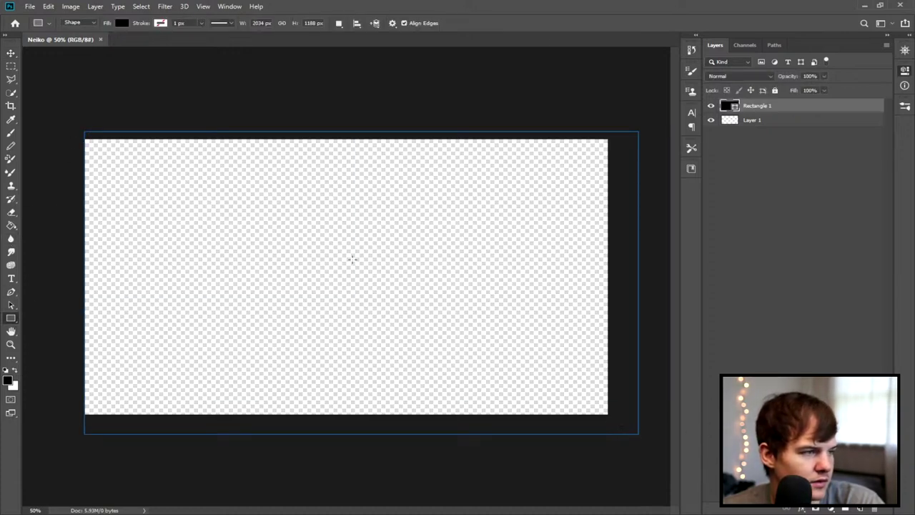
pyautogui.click(11, 53)
# Step: Recolour the Rectangle 1 shape from black to white
pyautogui.click(254, 236)
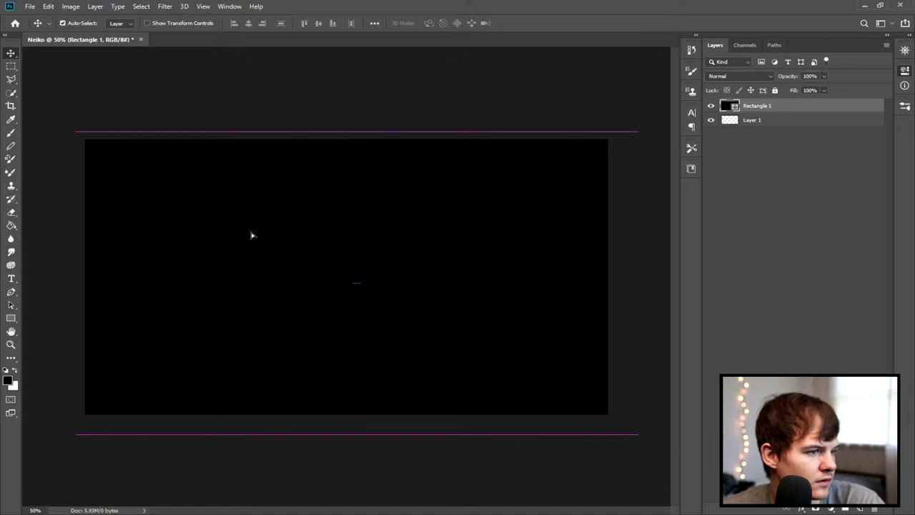
pyautogui.press('i')
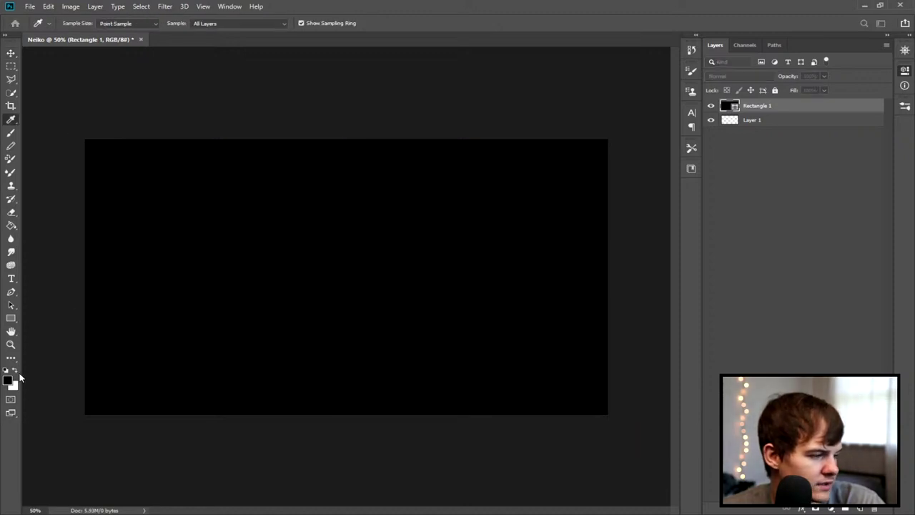
pyautogui.press('v')
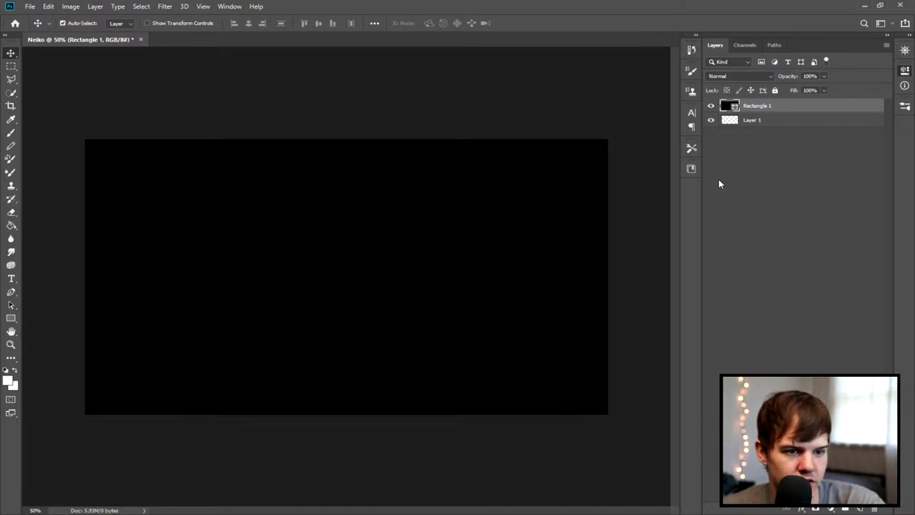
pyautogui.hotkey('alt', 'BackSpace')
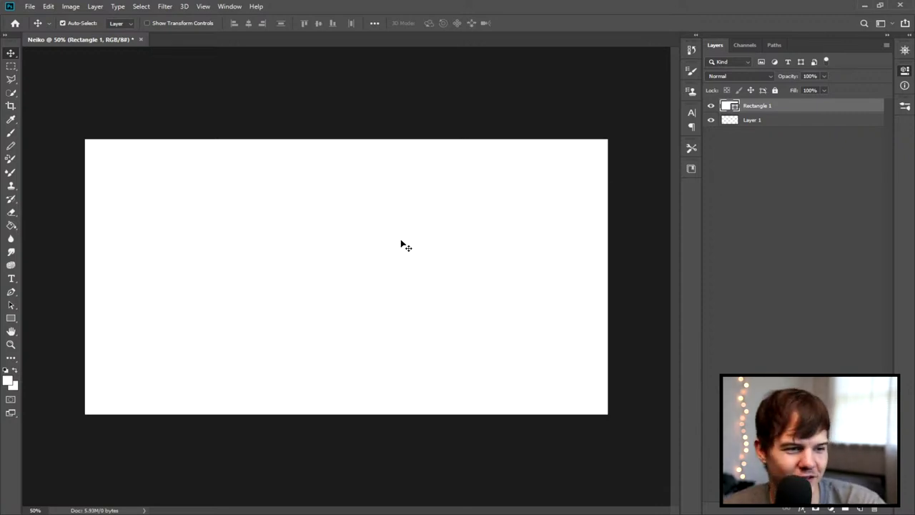
pyautogui.scroll(2, 488, 250)
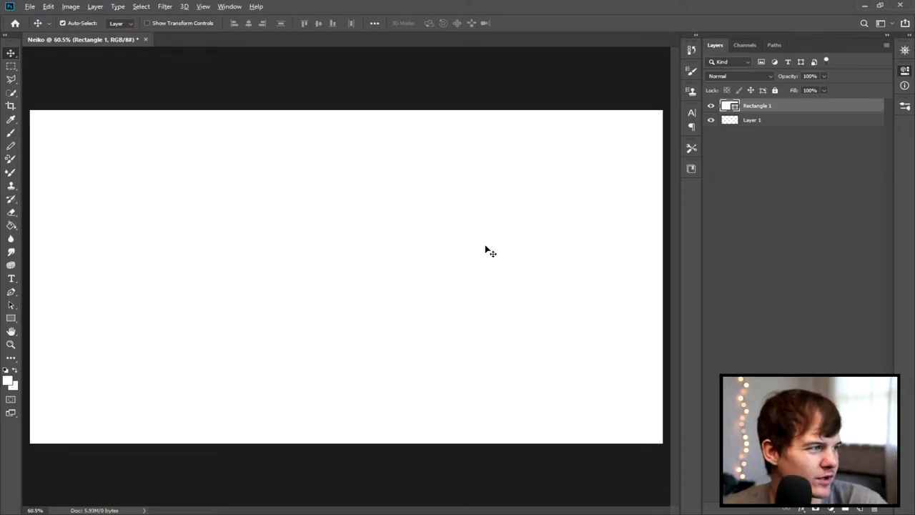
pyautogui.scroll(-1, 486, 251)
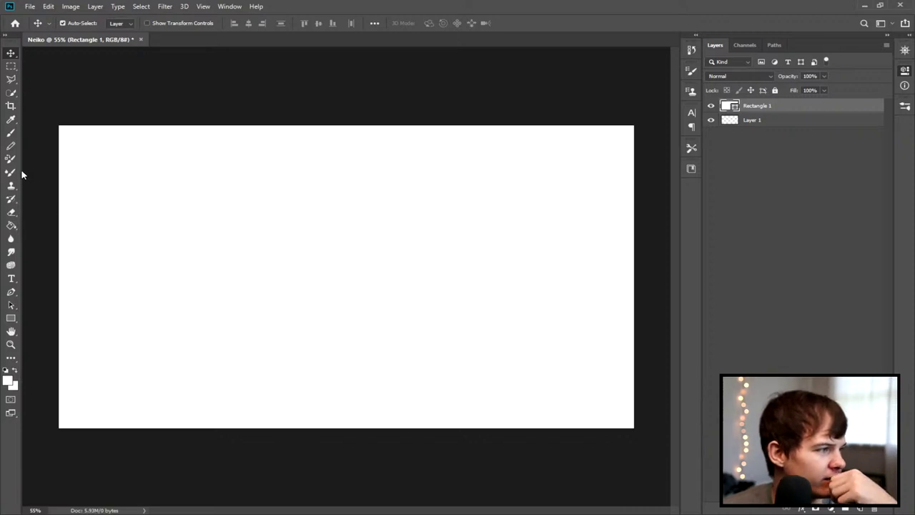
pyautogui.click(11, 132)
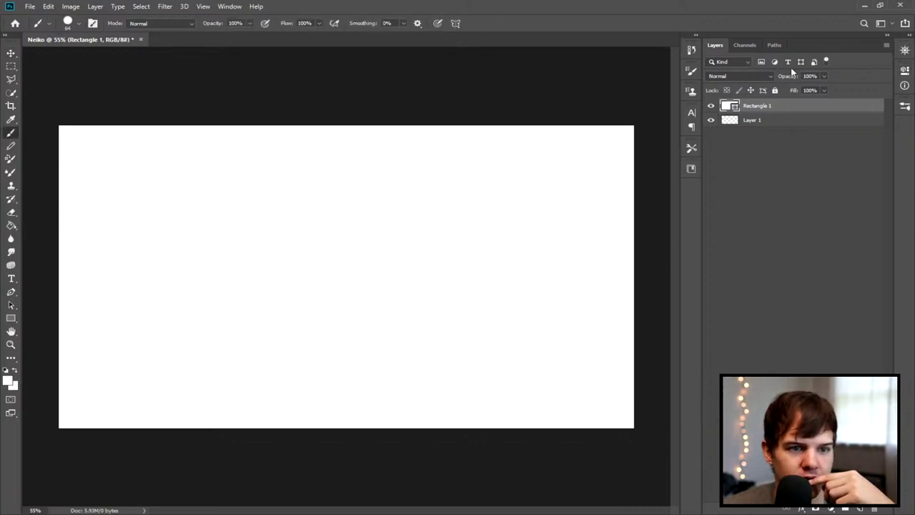
# Step: Rasterize the Rectangle 1 layer, cycle through the Type and Eyedropper tools, and end on Brush
pyautogui.hotkey('ctrl', 'shift', 'r')
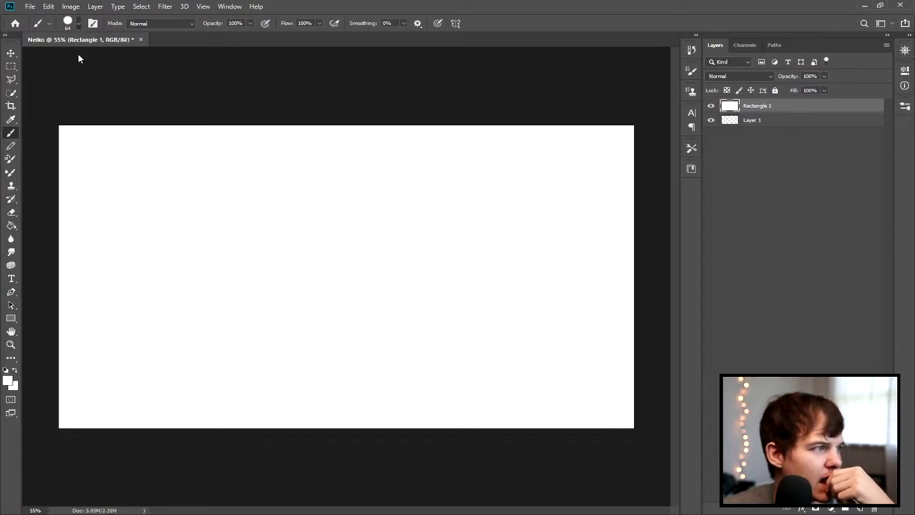
pyautogui.click(11, 278)
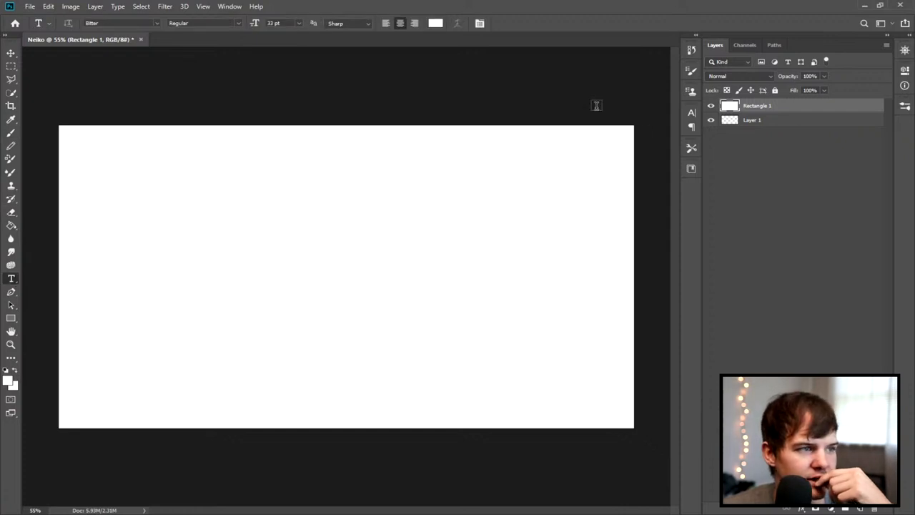
pyautogui.press('i')
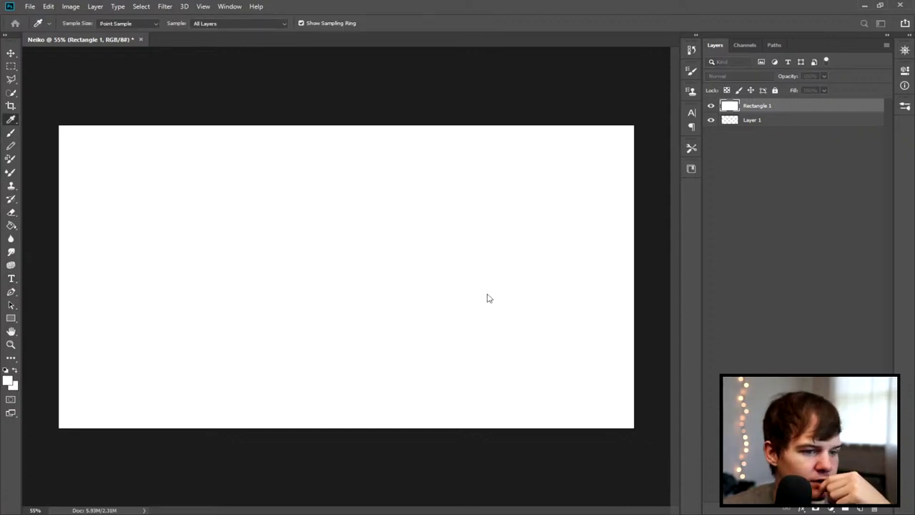
pyautogui.press('t')
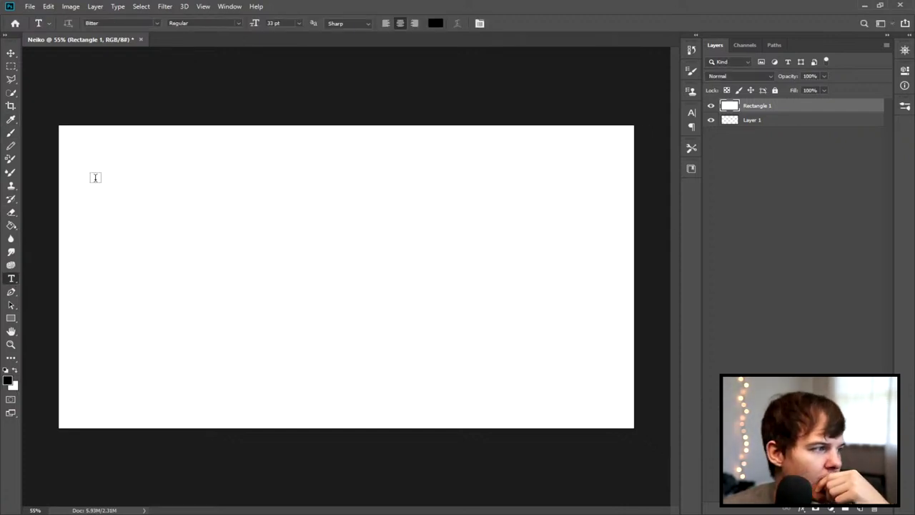
pyautogui.press('b')
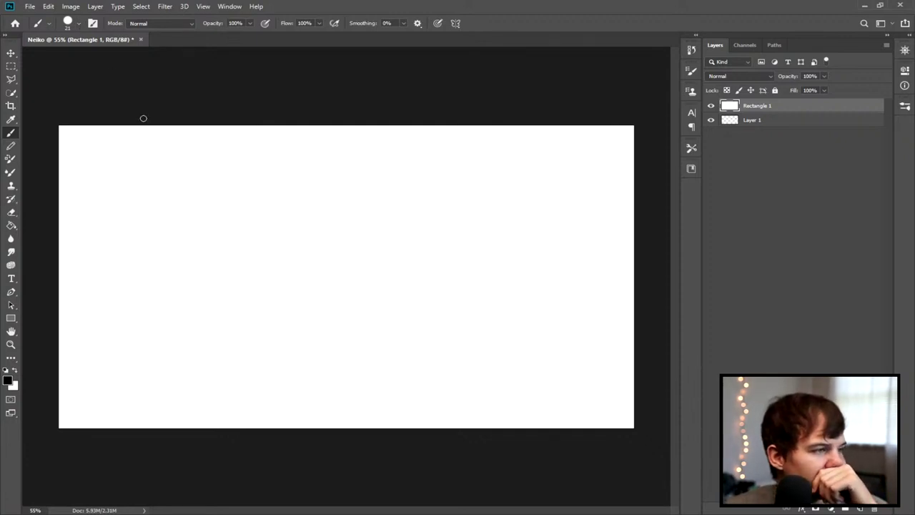
# Step: Paint a black V, undo it, then paint a rough black F near the canvas's top-left
pyautogui.moveTo(81, 147); pyautogui.dragTo(101, 146)
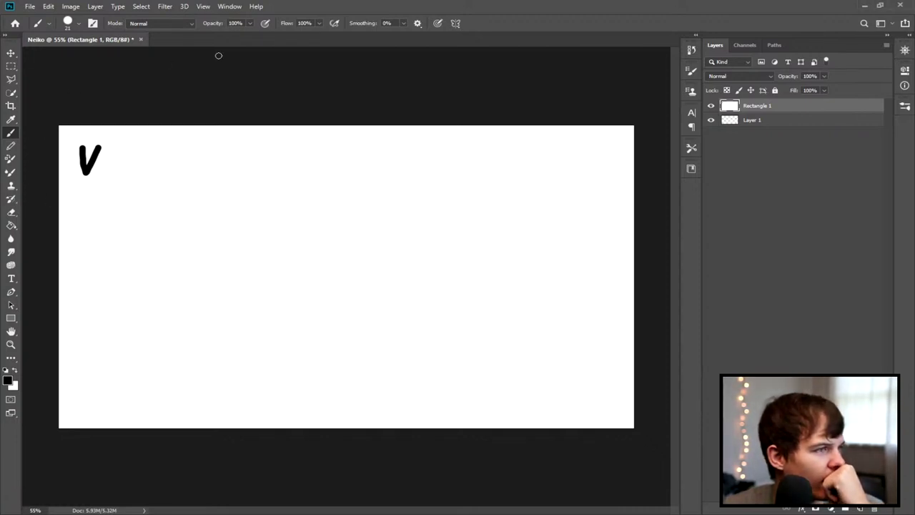
pyautogui.hotkey('ctrl', 'z')
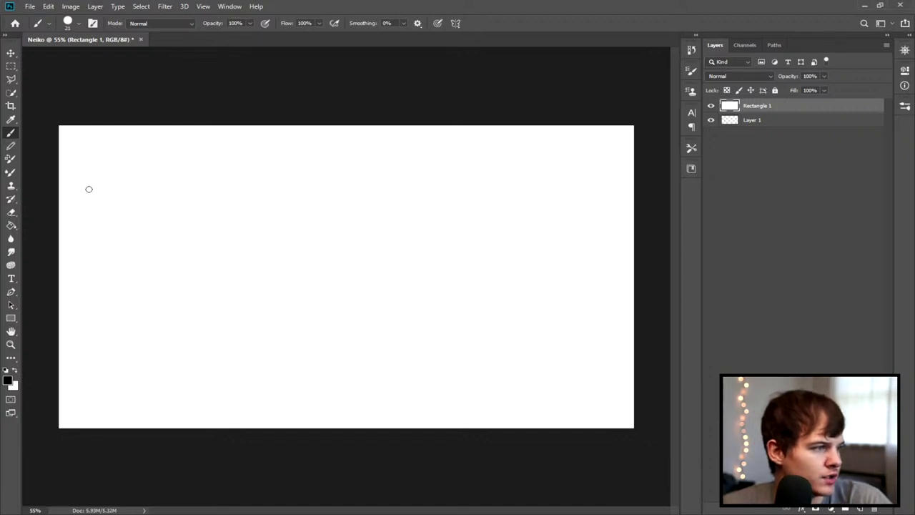
pyautogui.moveTo(85, 151)
pyautogui.mouseDown()
pyautogui.moveTo(84, 161)
pyautogui.moveTo(104, 148)
pyautogui.moveTo(84, 152)
pyautogui.moveTo(86, 169)
pyautogui.mouseUp()
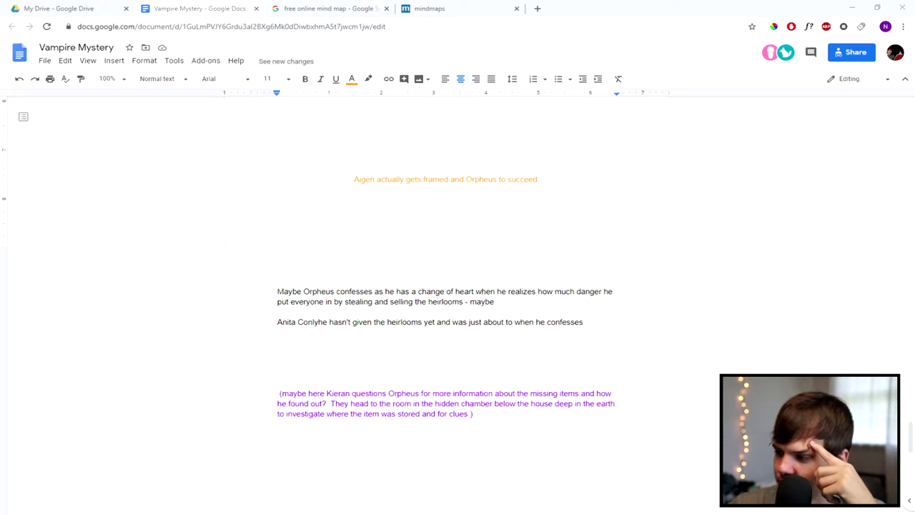
# Step: Add a blank line below the 'They could blame it on the wolves' paragraph
pyautogui.scroll(-15, 468, 294)
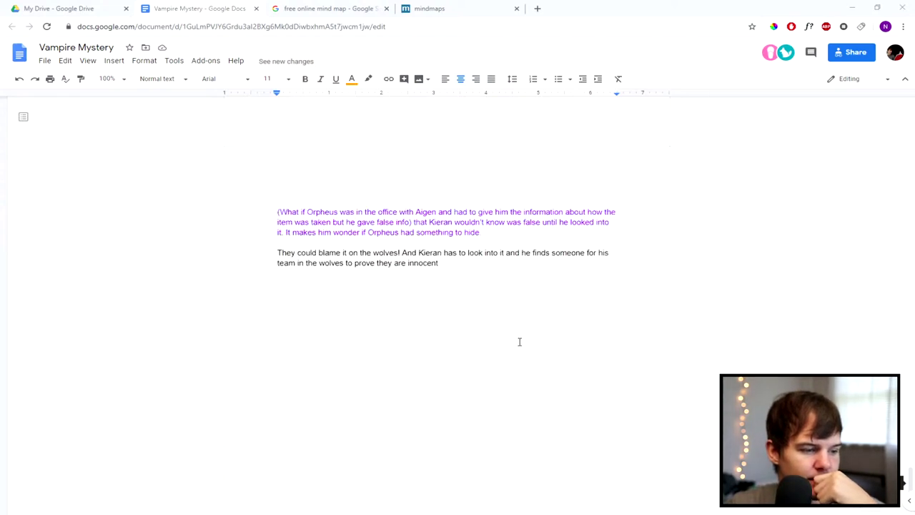
pyautogui.scroll(5, 386, 264)
pyautogui.scroll(-2, 382, 262)
pyautogui.click(451, 301)
pyautogui.press('Return')
pyautogui.press('Return')
pyautogui.press('Return')
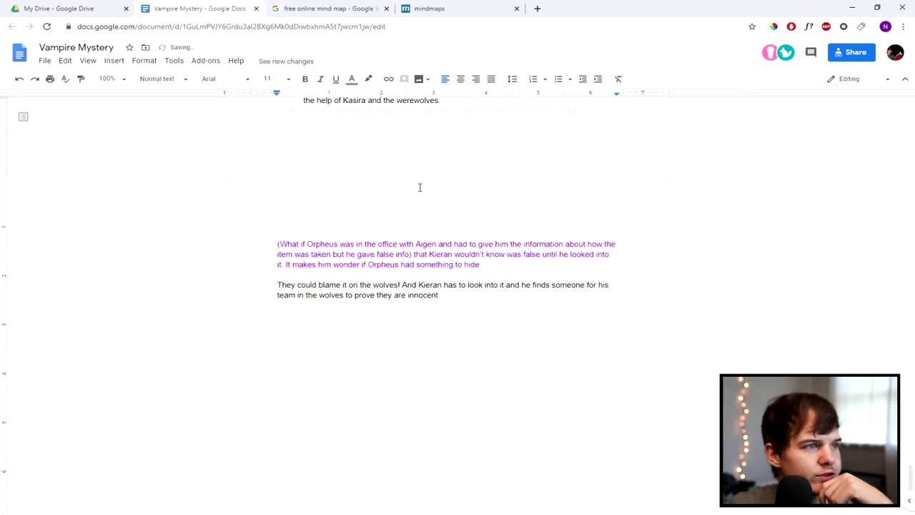
# Step: Close the mind-map browser tabs, returning to the Vampire Mystery notes
pyautogui.click(386, 9)
pyautogui.click(371, 10)
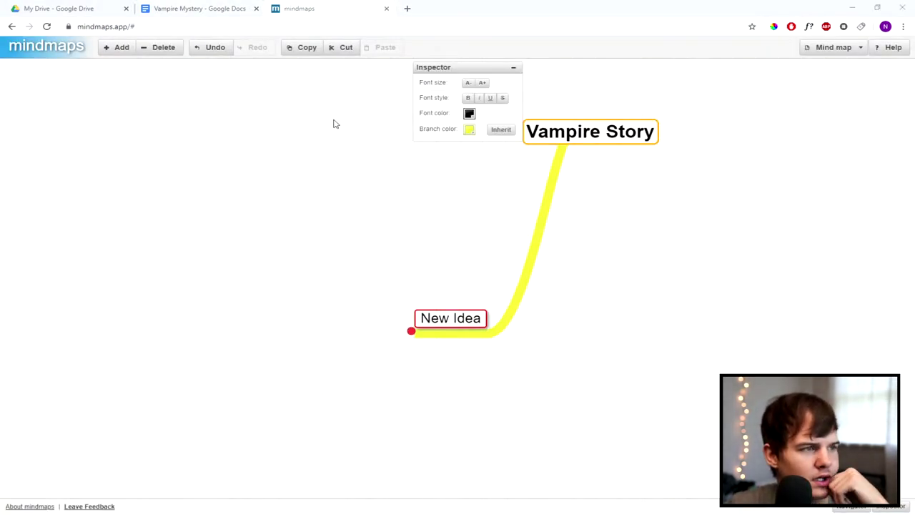
pyautogui.hotkey('ctrl', 'w')
# Step: Add three more blank lines below the wolves paragraph
pyautogui.scroll(-1, 321, 265)
pyautogui.press('Return')
pyautogui.press('Return')
pyautogui.press('Return')
pyautogui.press('Return')
pyautogui.press('Return')
pyautogui.press('Return')
pyautogui.press('Return')
pyautogui.press('Return')
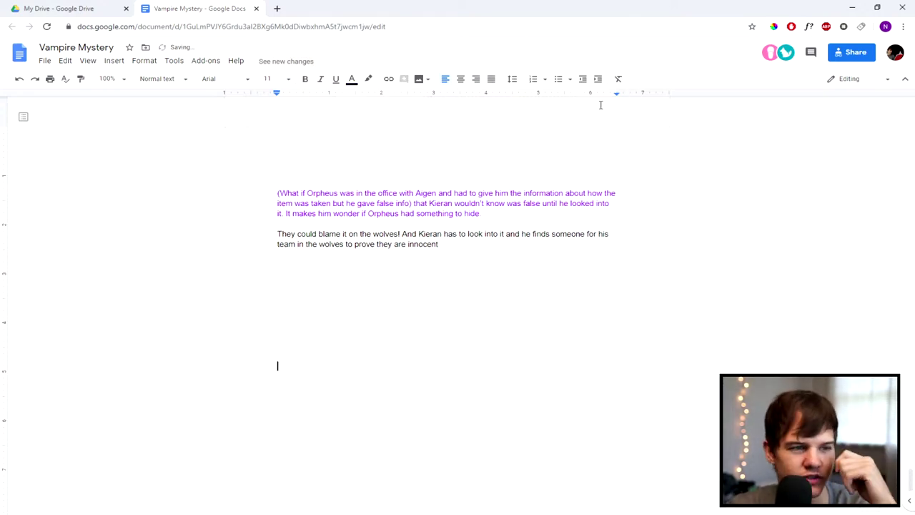
pyautogui.scroll(-3, 315, 254)
pyautogui.press('Return')
pyautogui.press('Return')
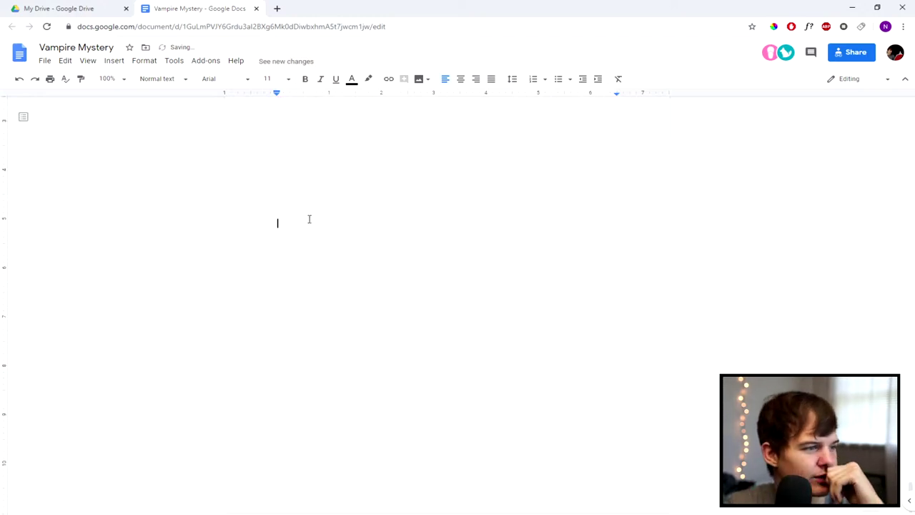
# Step: Type the heading 'Keiran:' and start a new line beneath it
pyautogui.scroll(3, 303, 218)
pyautogui.scroll(-3, 303, 218)
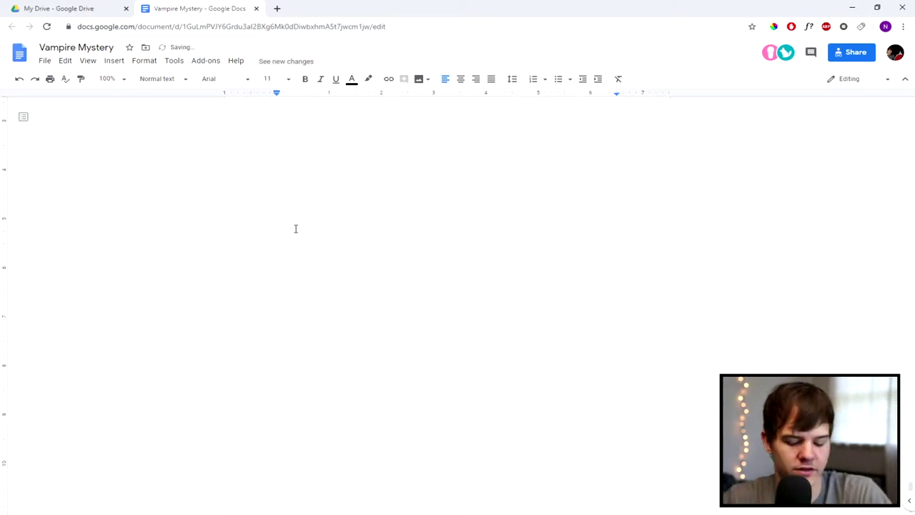
pyautogui.write('Keiran')
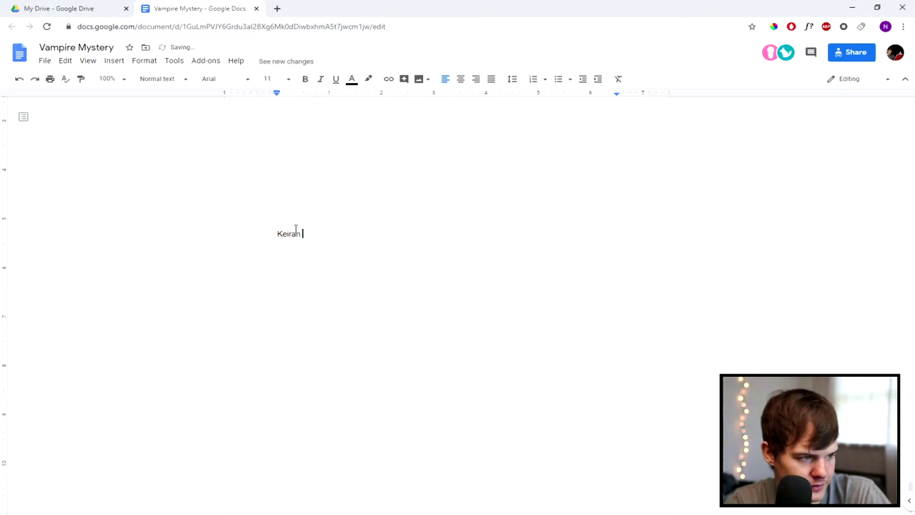
pyautogui.press('BackSpace')
pyautogui.write(':')
pyautogui.press('Return')
pyautogui.press('Return')
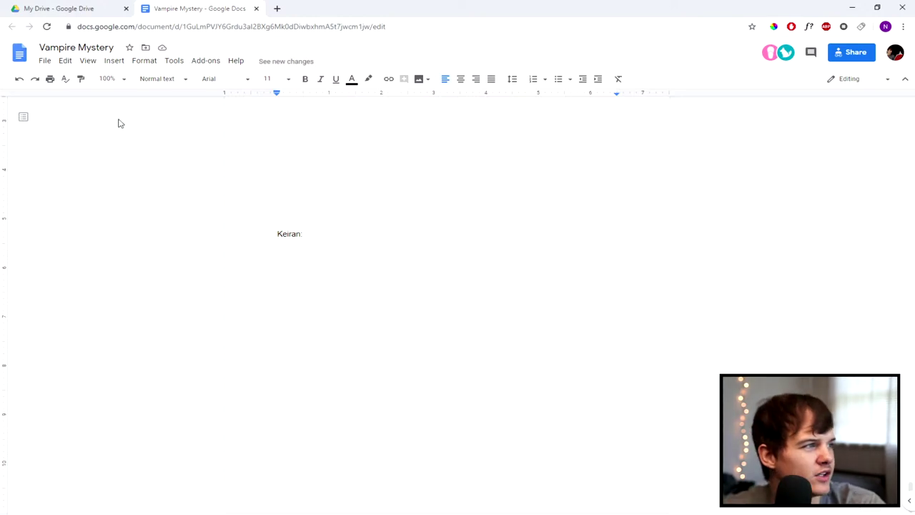
pyautogui.scroll(20, 331, 304)
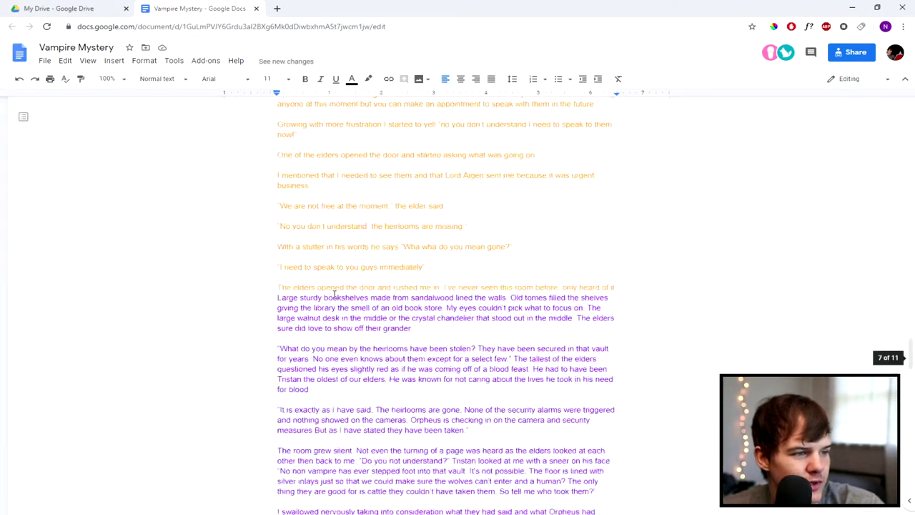
pyautogui.scroll(20, 333, 294)
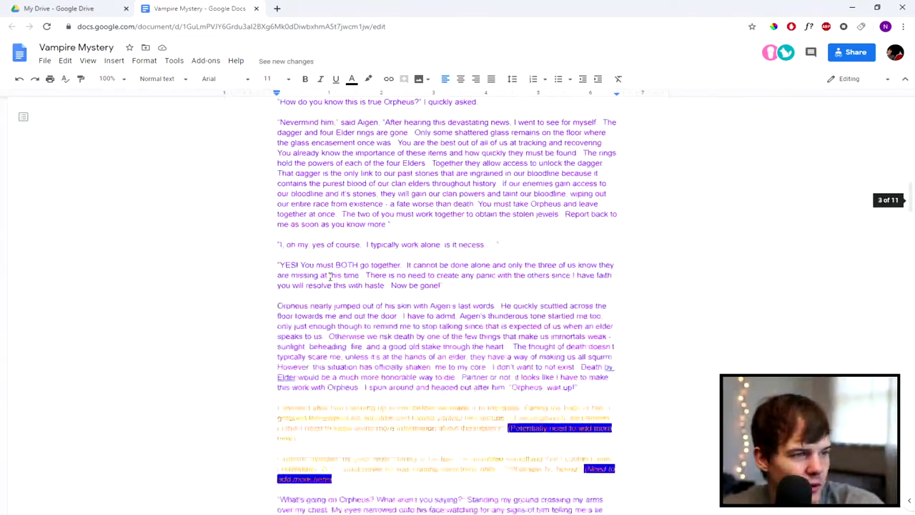
pyautogui.scroll(3, 318, 247)
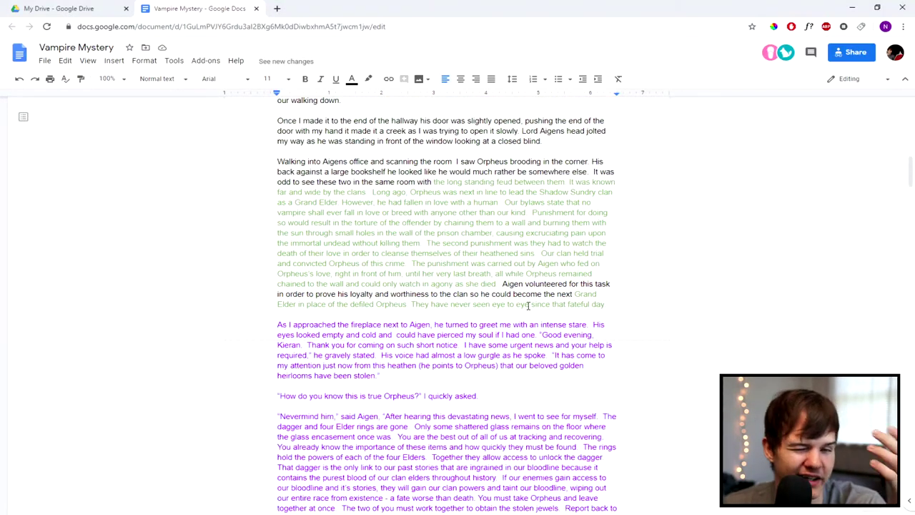
pyautogui.scroll(5, 493, 303)
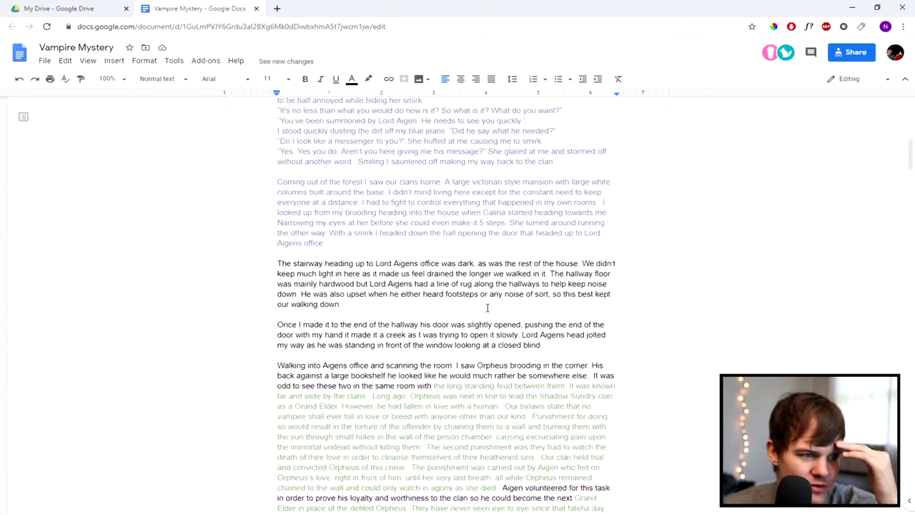
pyautogui.moveTo(279, 233); pyautogui.dragTo(471, 355)
pyautogui.scroll(-2, 471, 356)
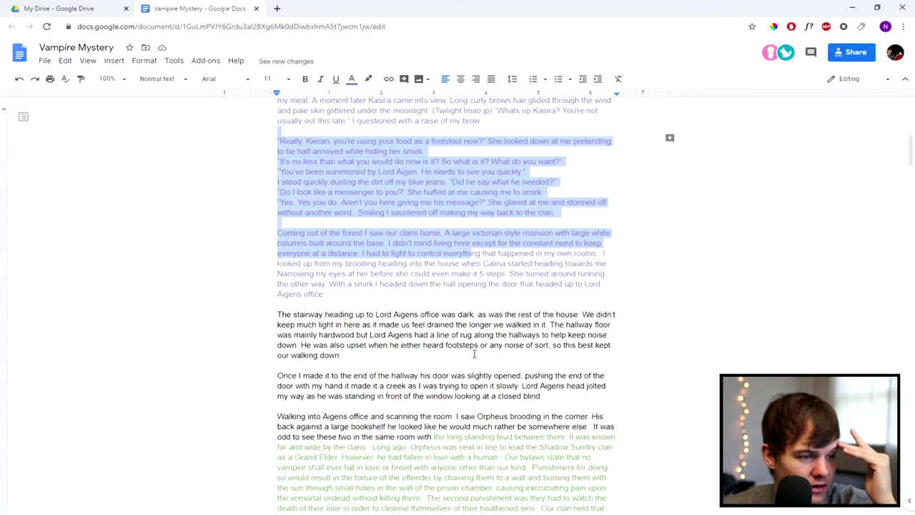
pyautogui.scroll(-10, 404, 313)
pyautogui.scroll(-20, 406, 313)
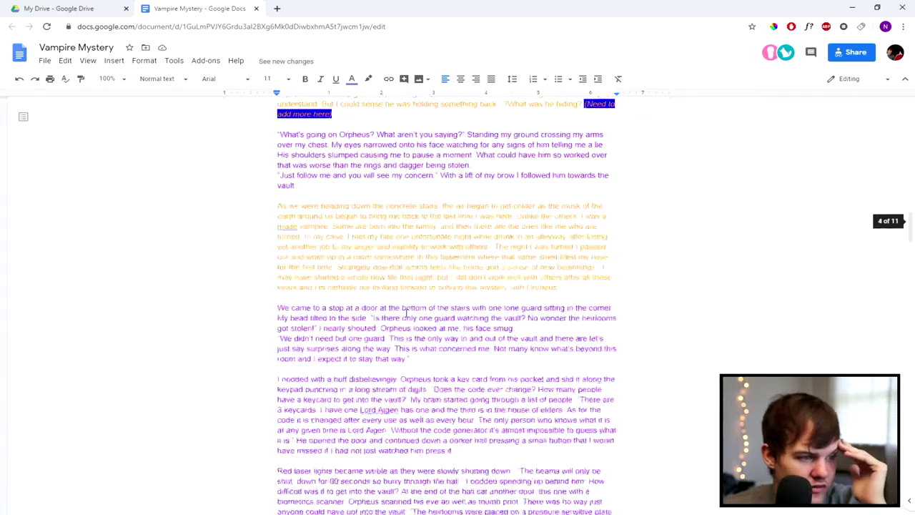
pyautogui.scroll(-20, 406, 313)
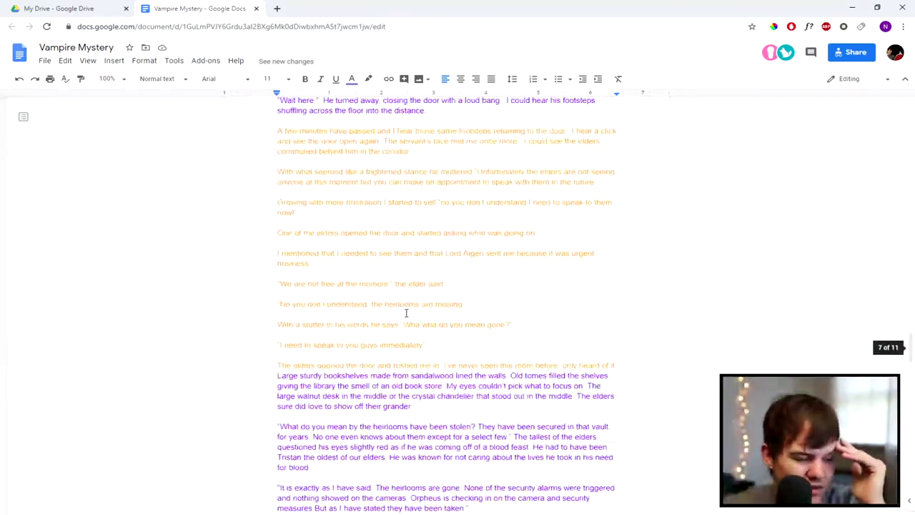
pyautogui.scroll(-15, 406, 313)
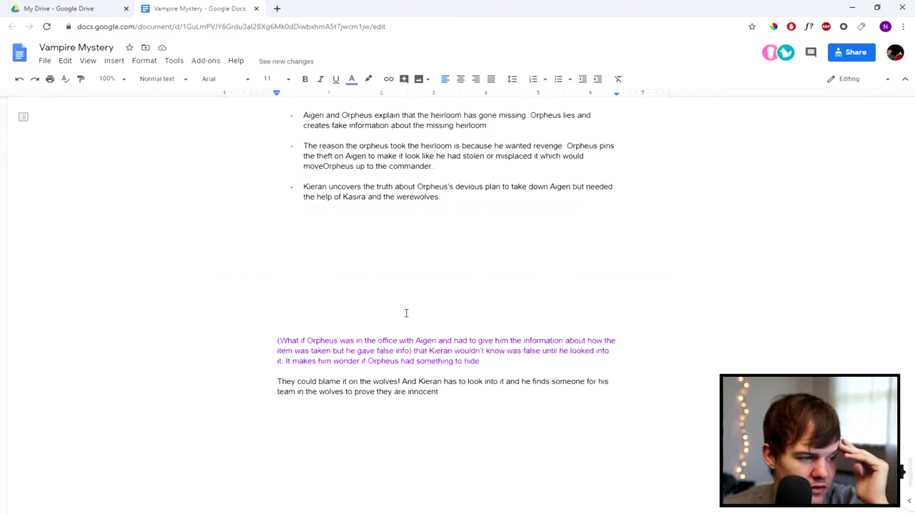
pyautogui.click(295, 253)
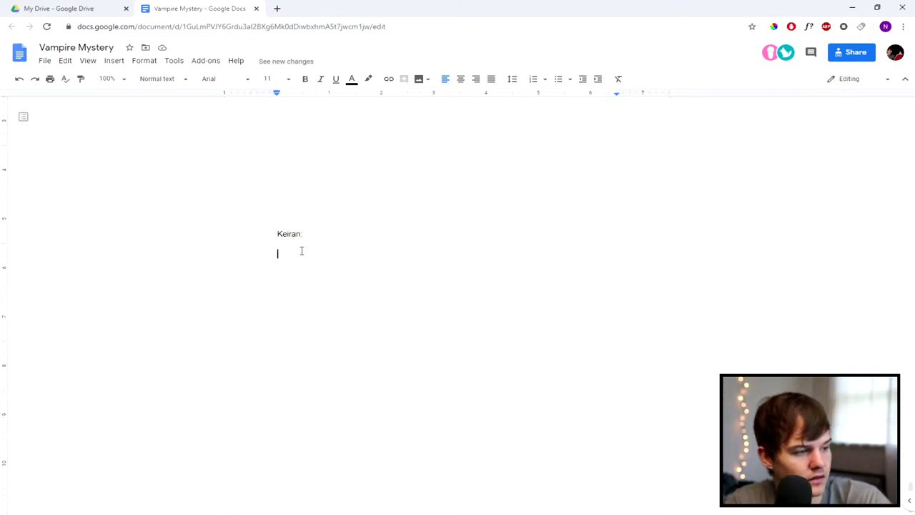
# Step: Under 'Keiran:', type 'He's a good guy that's made mistakes', correcting typos along the way
pyautogui.write('Hes')
pyautogui.write('a go')
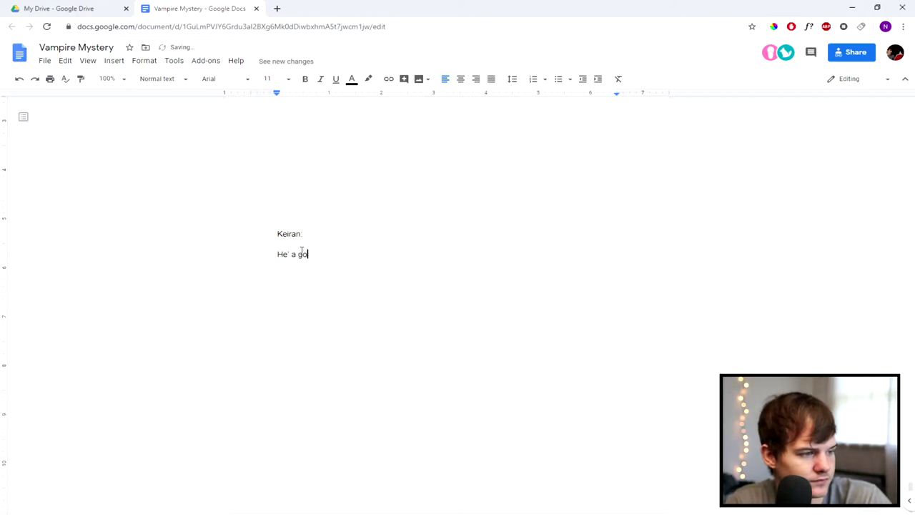
pyautogui.write('s')
pyautogui.press('BackSpace')
pyautogui.press('BackSpace')
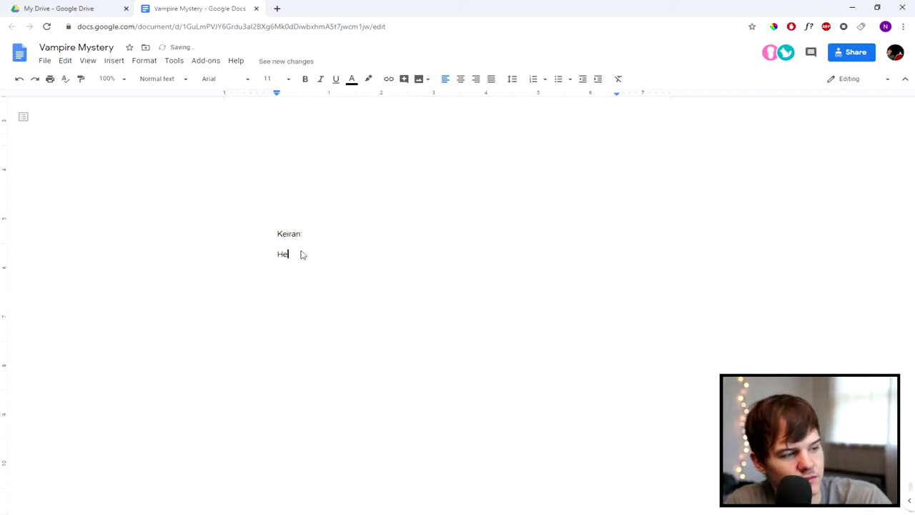
pyautogui.press('Return')
pyautogui.write('S')
pyautogui.press('BackSpace')
pyautogui.press('BackSpace')
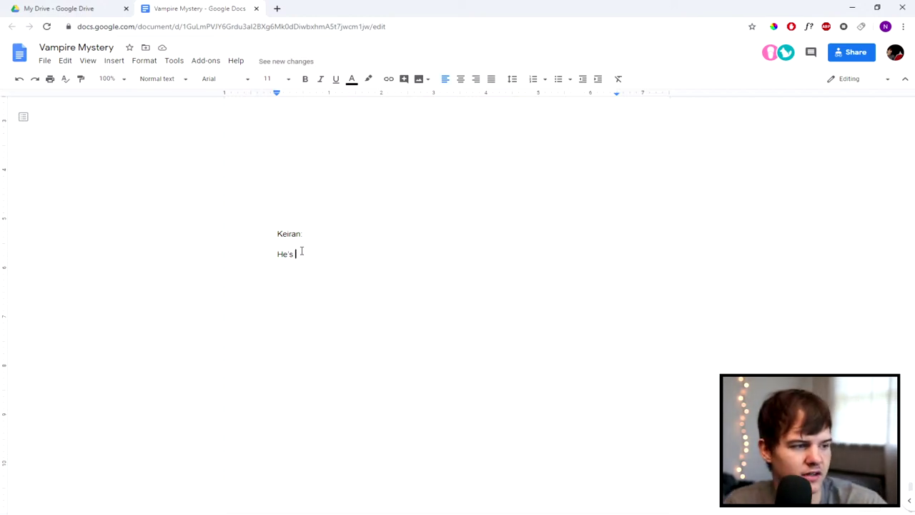
pyautogui.write('a g')
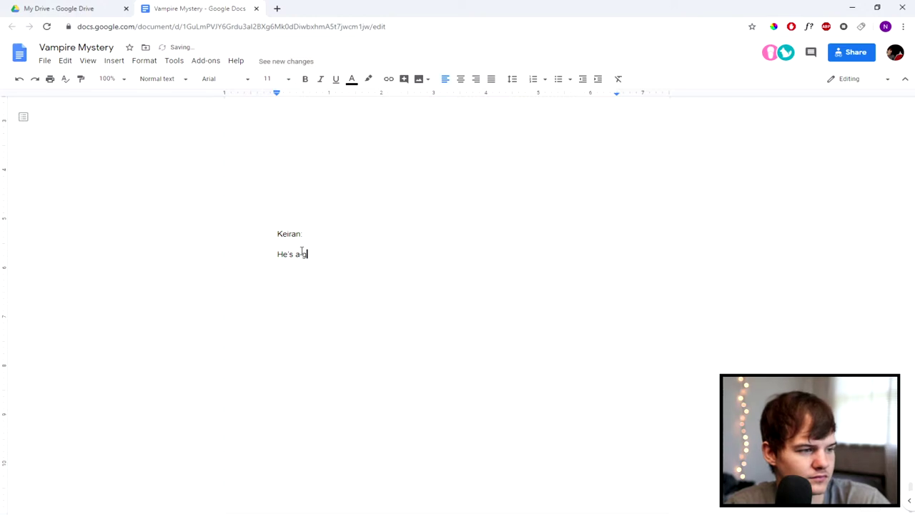
pyautogui.write("ood guy that's made mistakes")
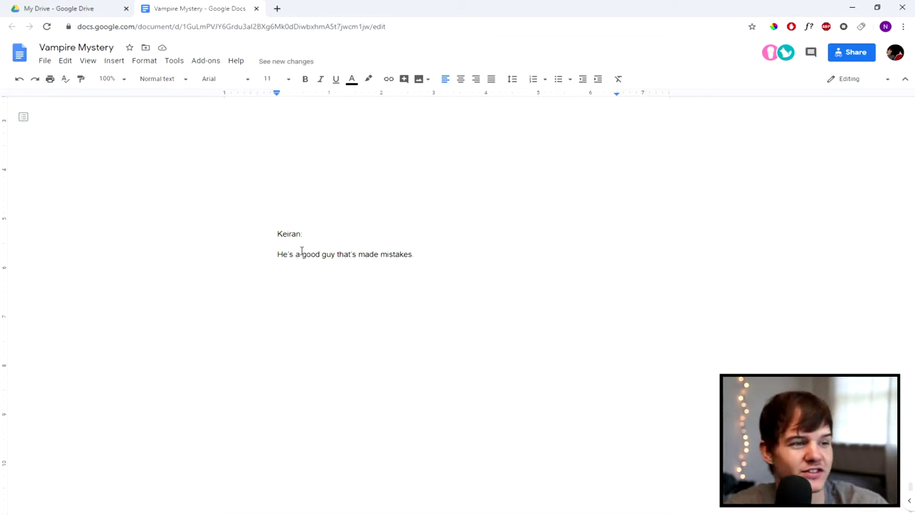
pyautogui.scroll(15, 368, 243)
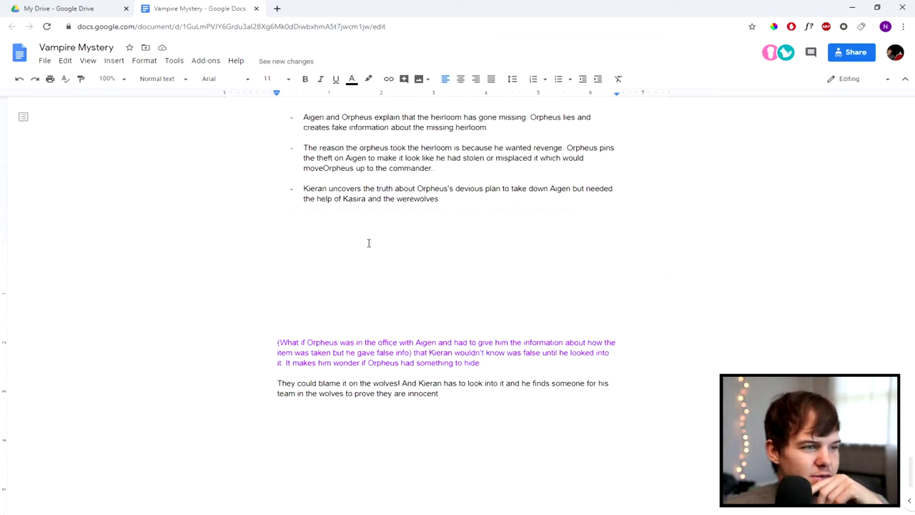
pyautogui.scroll(15, 369, 241)
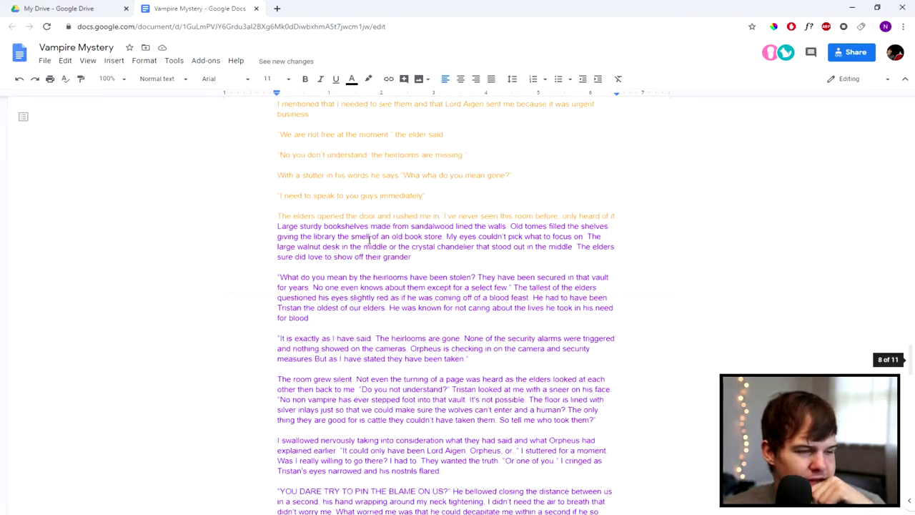
pyautogui.scroll(-20, 369, 241)
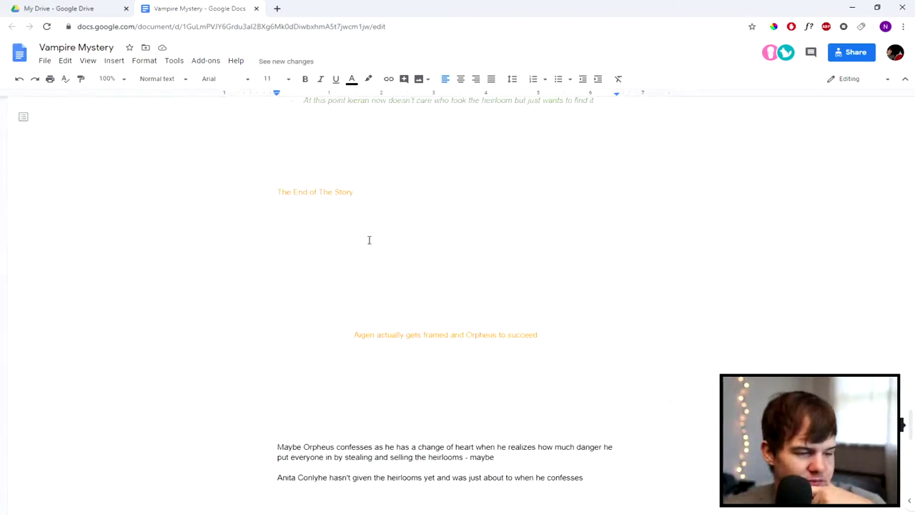
pyautogui.scroll(-1, 369, 241)
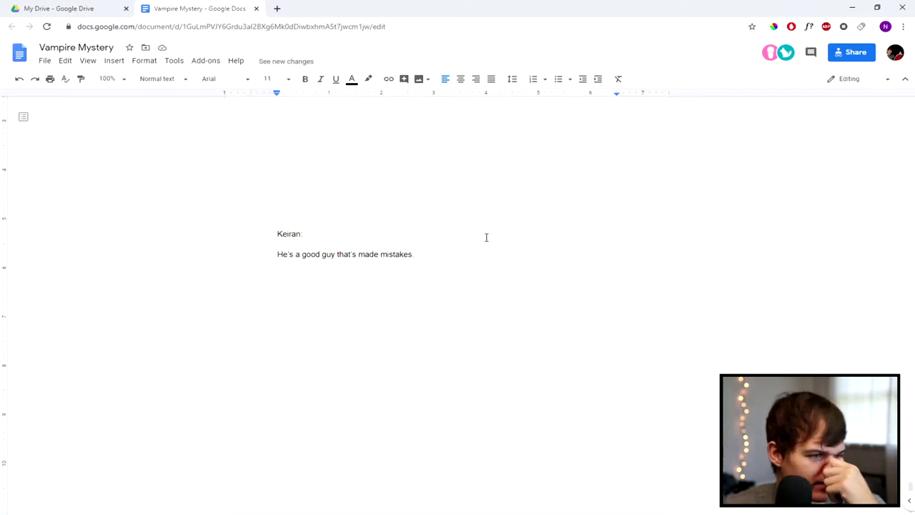
pyautogui.hotkey('ctrl', 'shift', 'Left')
pyautogui.hotkey('ctrl', 'shift', 'Left')
pyautogui.hotkey('ctrl', 'shift', 'Left')
pyautogui.hotkey('ctrl', 'shift', 'Left')
pyautogui.hotkey('ctrl', 'shift', 'Left')
pyautogui.hotkey('ctrl', 'shift', 'Left')
pyautogui.hotkey('ctrl', 'shift', 'Left')
pyautogui.click(425, 253)
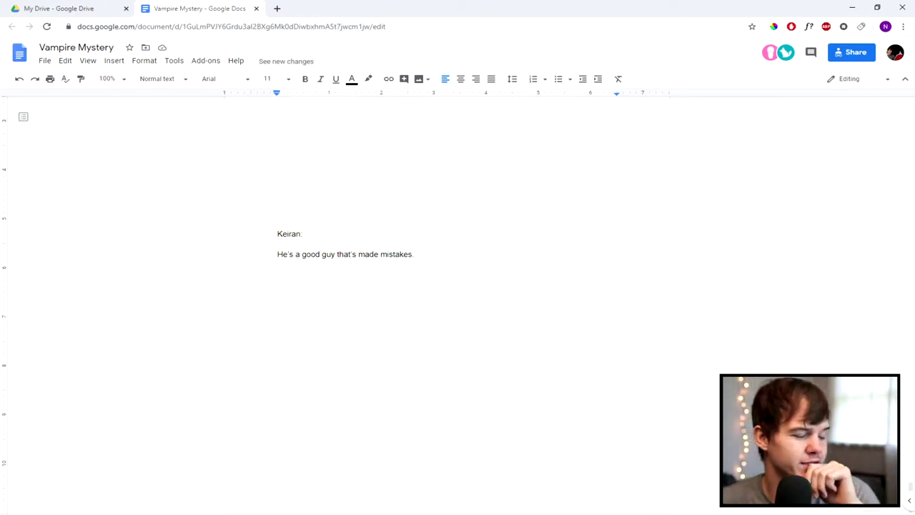
# Step: Underline the 'Keiran:' heading
pyautogui.click(423, 253)
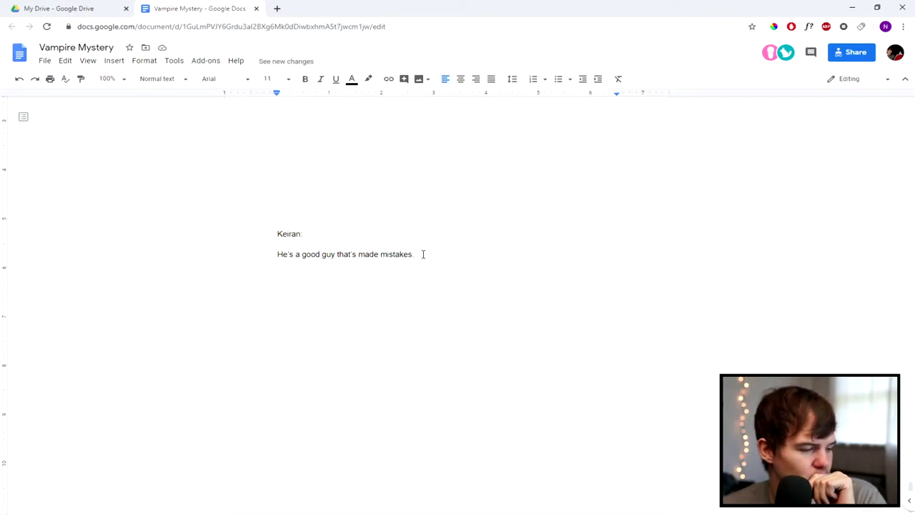
pyautogui.moveTo(315, 237); pyautogui.dragTo(276, 234)
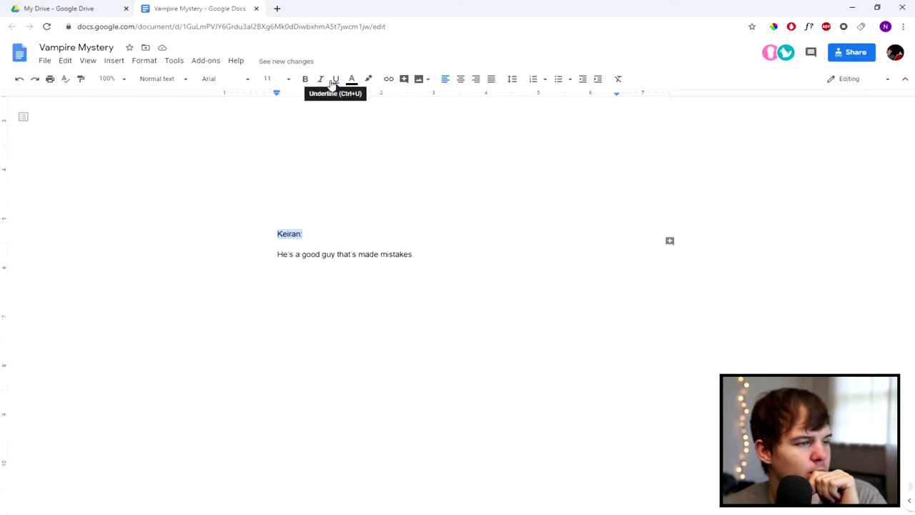
pyautogui.click(334, 79)
# Step: Continue the description: he wants to do his best but doesn't feel he has the opportunity
pyautogui.click(415, 255)
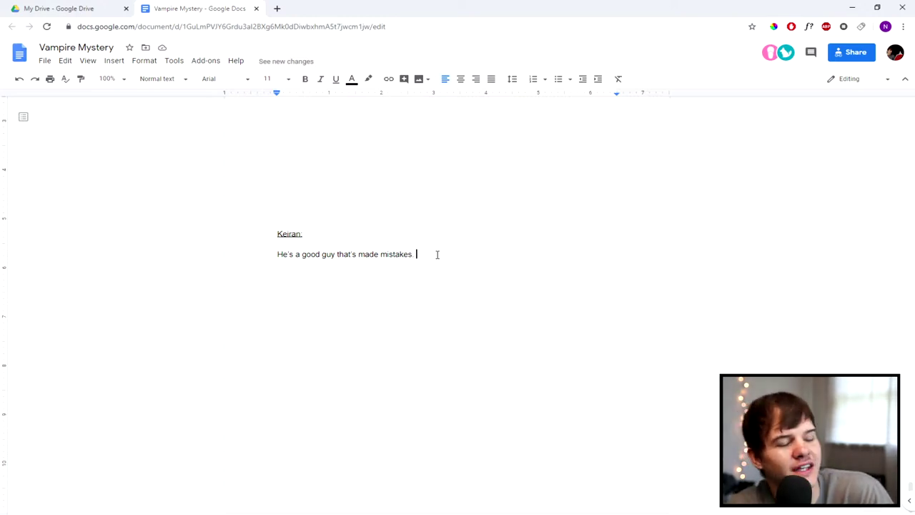
pyautogui.write('He want')
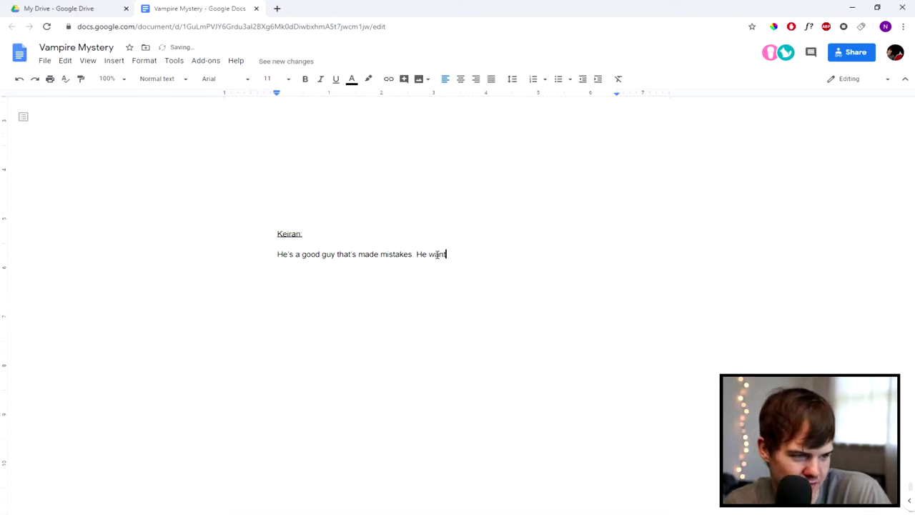
pyautogui.write("'s to do his ")
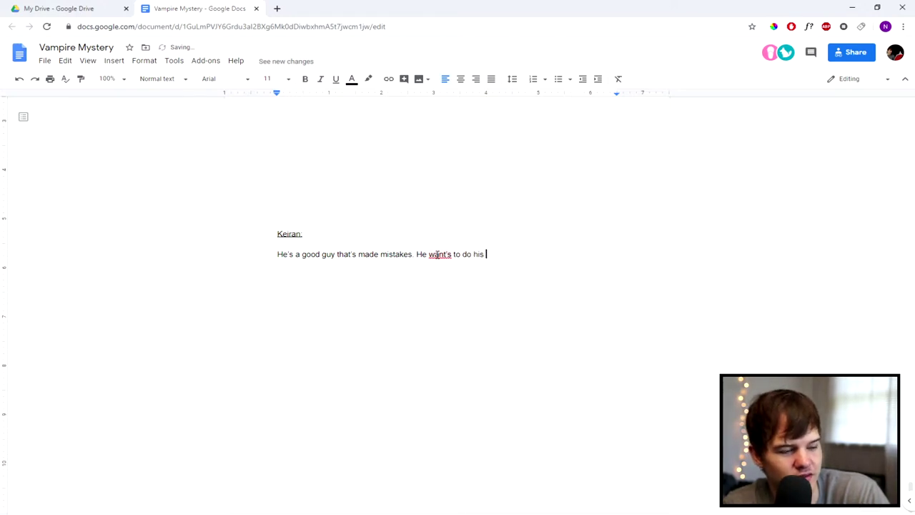
pyautogui.write('best but do')
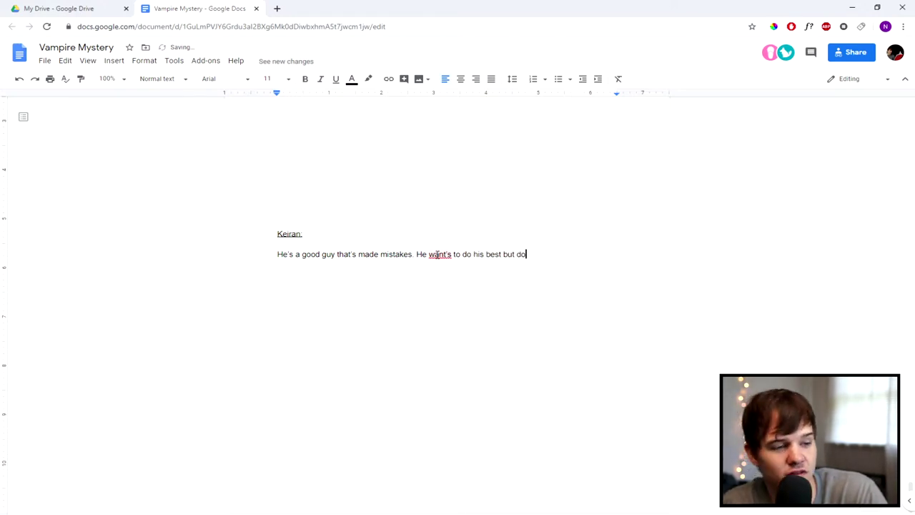
pyautogui.write('esnt as if he a')
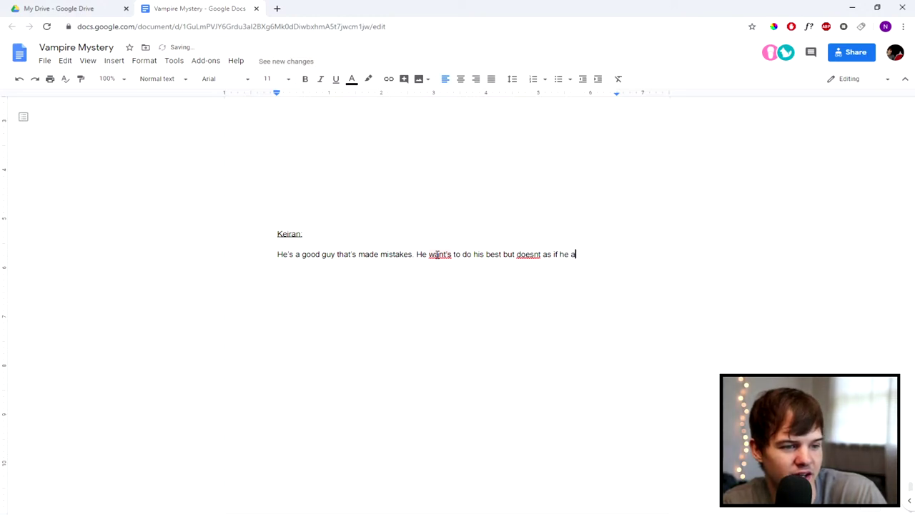
pyautogui.press('BackSpace')
pyautogui.write('has ')
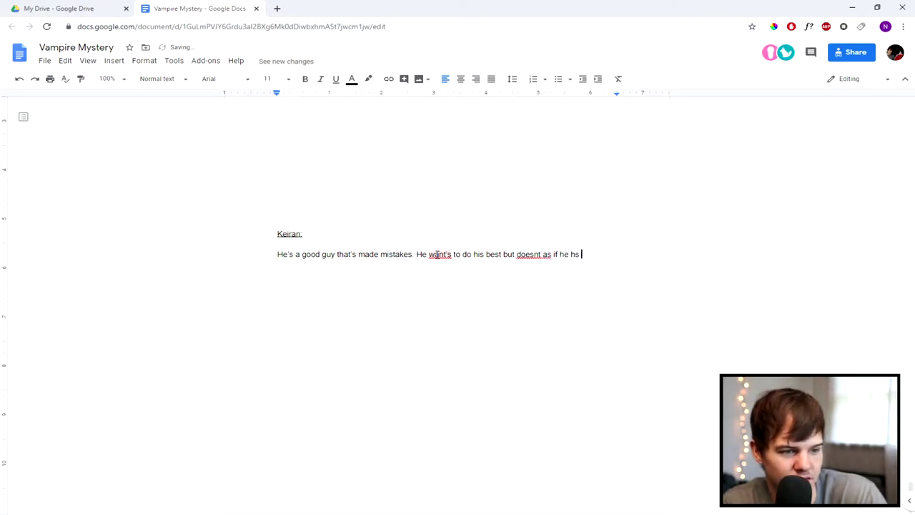
pyautogui.write('the oppur')
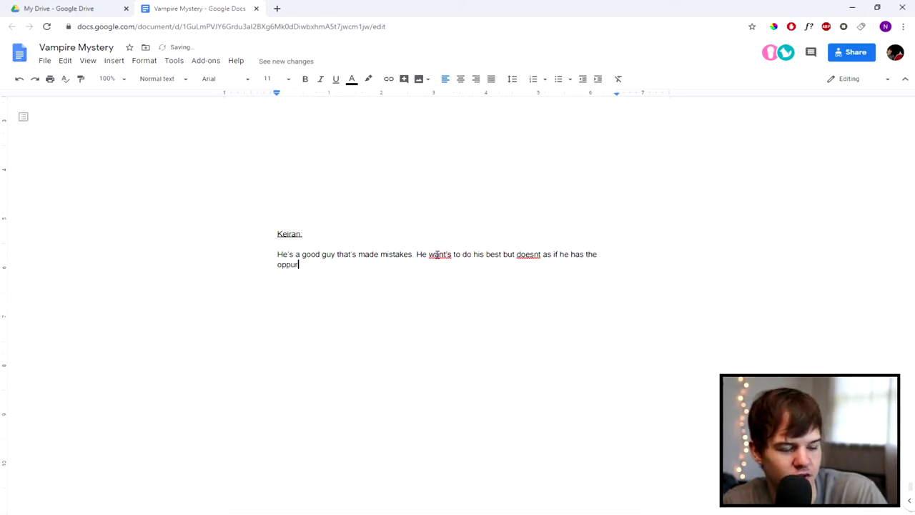
pyautogui.write('tunity.')
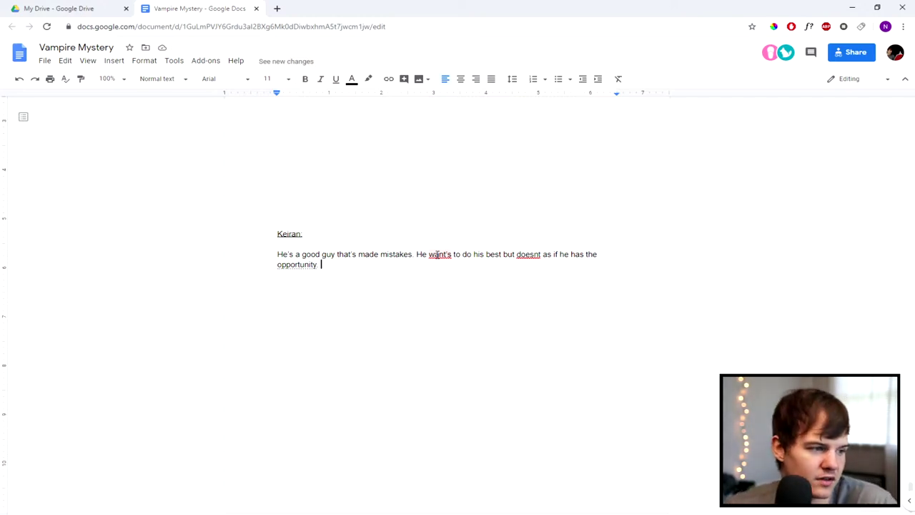
# Step: Under 'Keiran:', add the question 'What does Keiran want?' followed by new lines
pyautogui.click(324, 236)
pyautogui.press('Return')
pyautogui.press('Return')
pyautogui.press('Return')
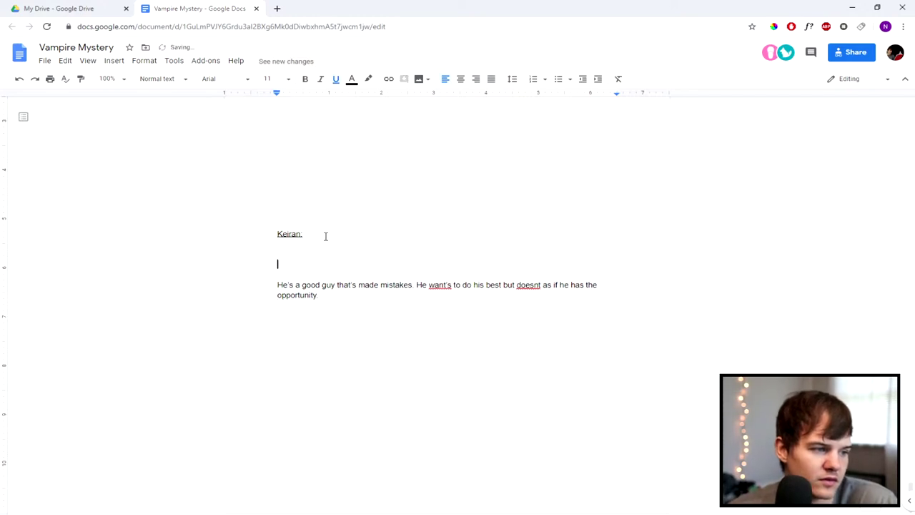
pyautogui.write('W')
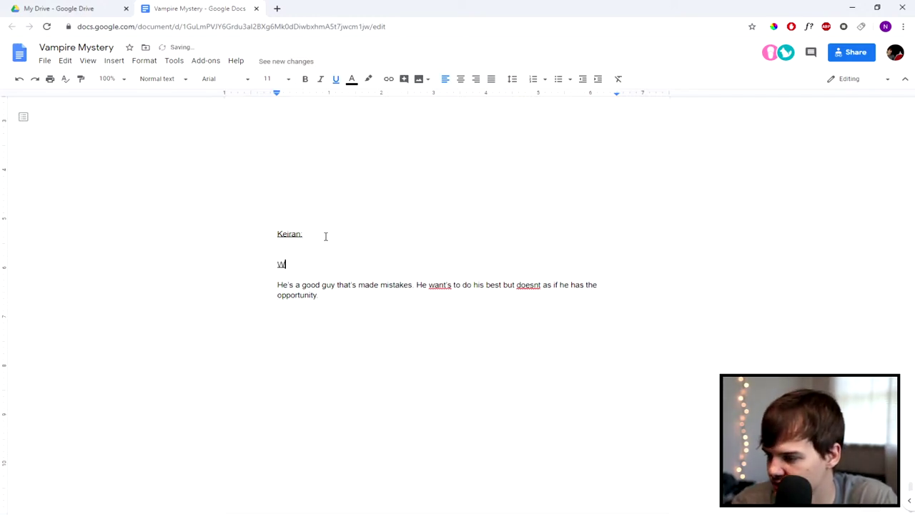
pyautogui.write('ha')
pyautogui.press('BackSpace')
pyautogui.press('BackSpace')
pyautogui.press('BackSpace')
pyautogui.press('BackSpace')
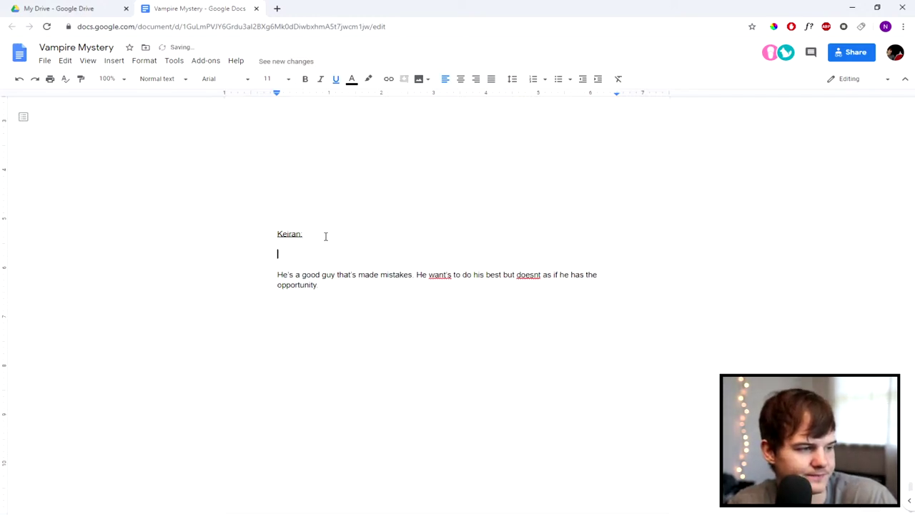
pyautogui.write('What does ')
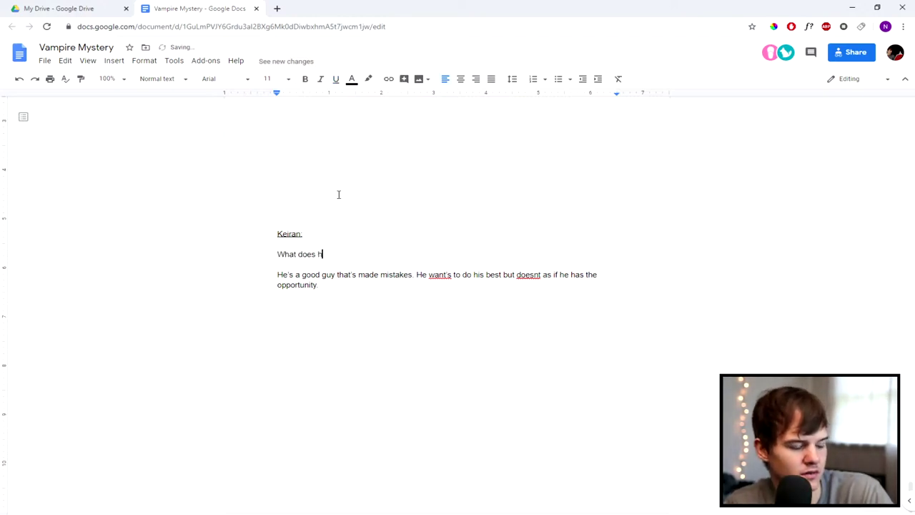
pyautogui.write('Keiran do')
pyautogui.press('BackSpace')
pyautogui.press('BackSpace')
pyautogui.press('BackSpace')
pyautogui.press('BackSpace')
pyautogui.write('n want?')
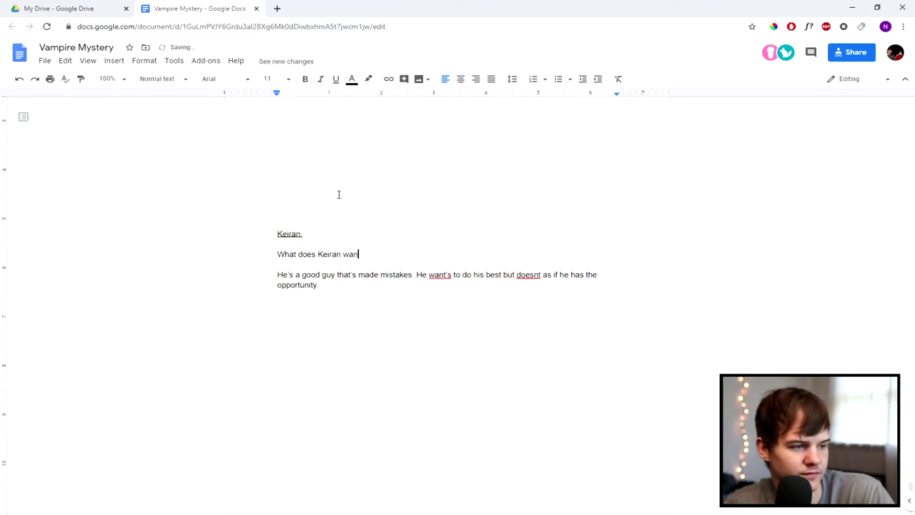
pyautogui.press('Return')
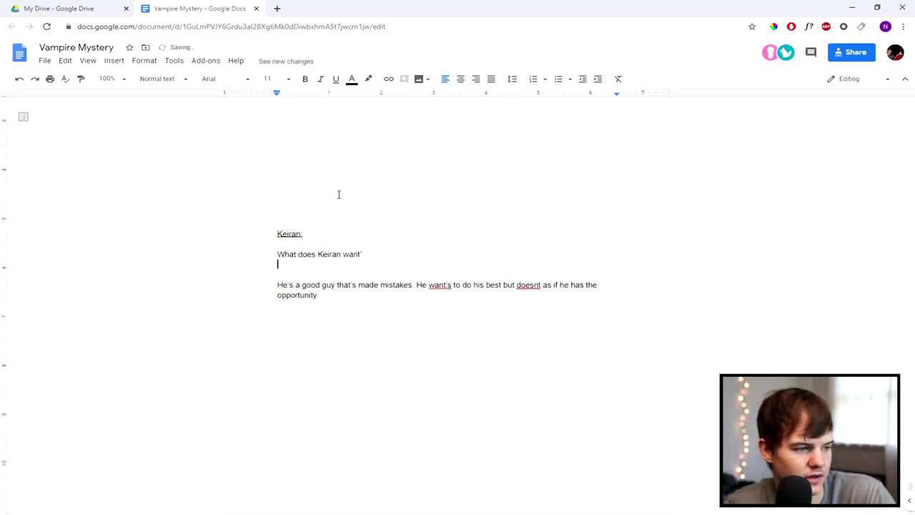
pyautogui.press('Return')
# Step: Add the question 'Why does keiran want it' and a blank line above the description
pyautogui.write('W')
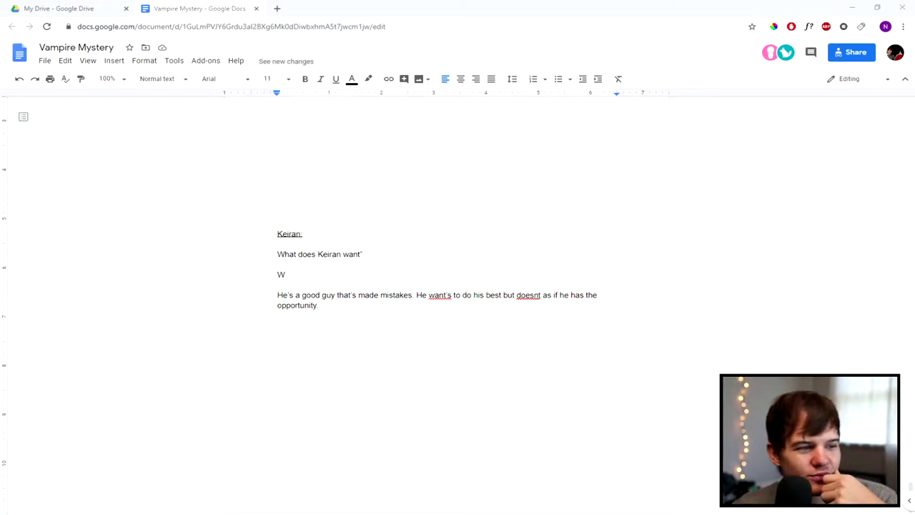
pyautogui.scroll(9, 406, 188)
pyautogui.scroll(-9, 405, 190)
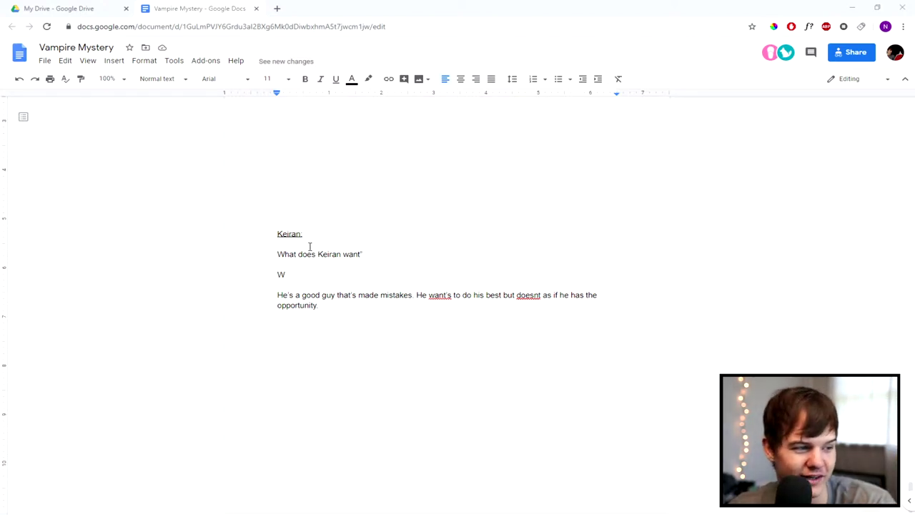
pyautogui.click(308, 274)
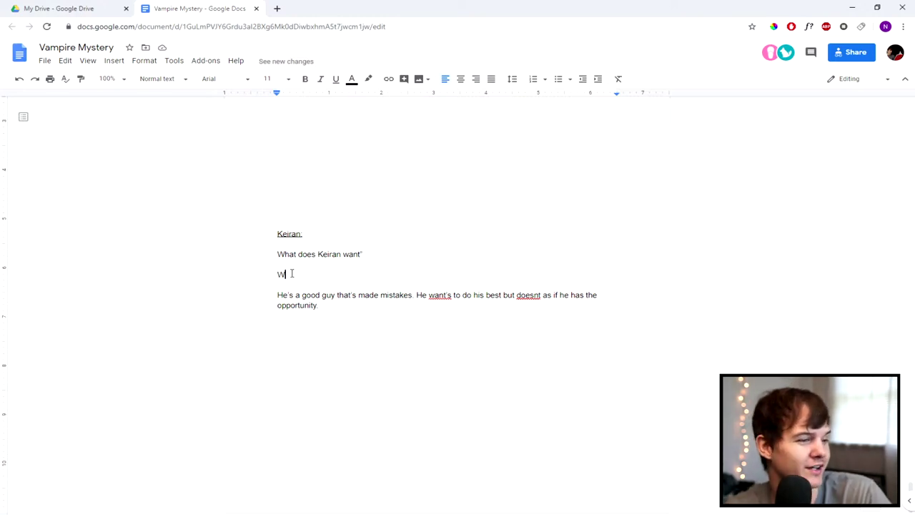
pyautogui.write('hy do')
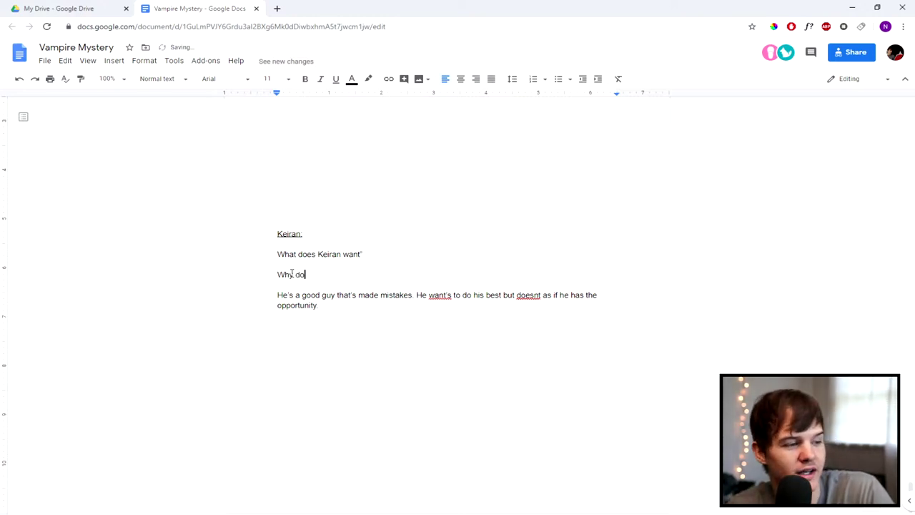
pyautogui.write('es keiran want it')
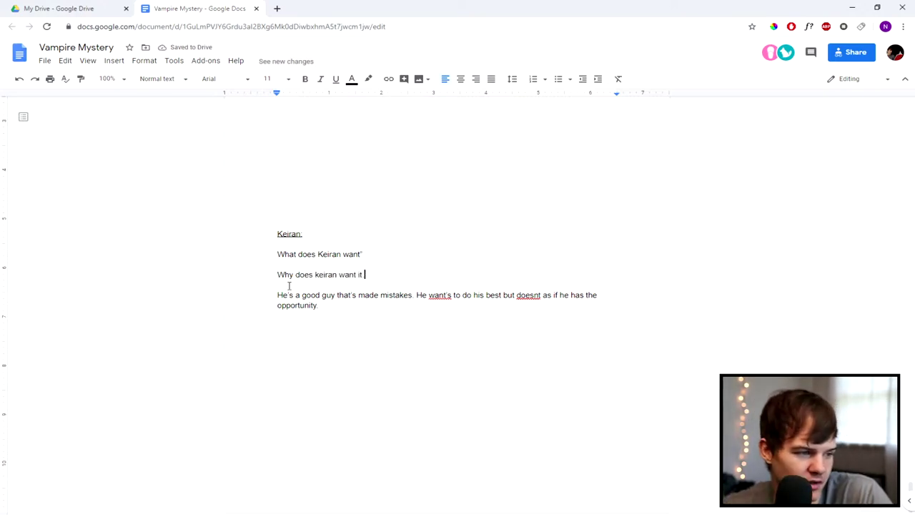
pyautogui.click(275, 291)
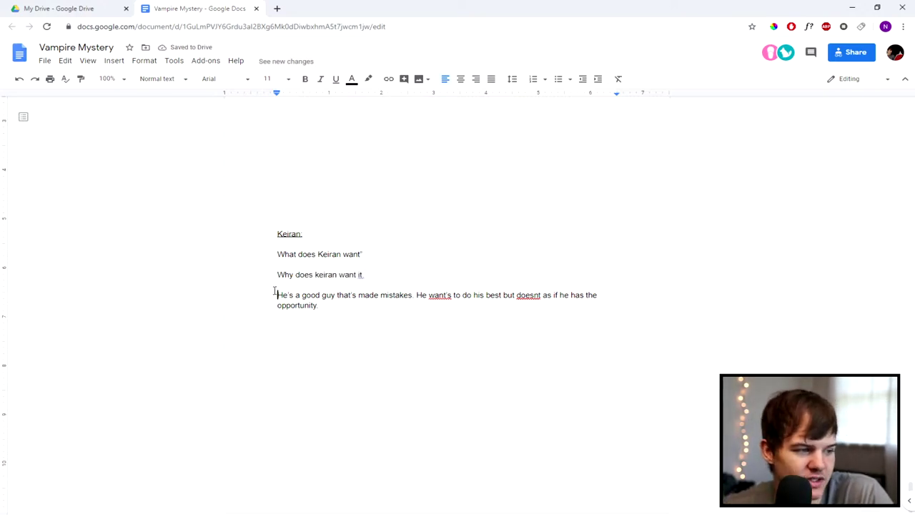
pyautogui.press('Return')
pyautogui.press('Return')
# Step: End both Keiran questions with colons instead of the stray punctuation
pyautogui.click(371, 253)
pyautogui.press('BackSpace')
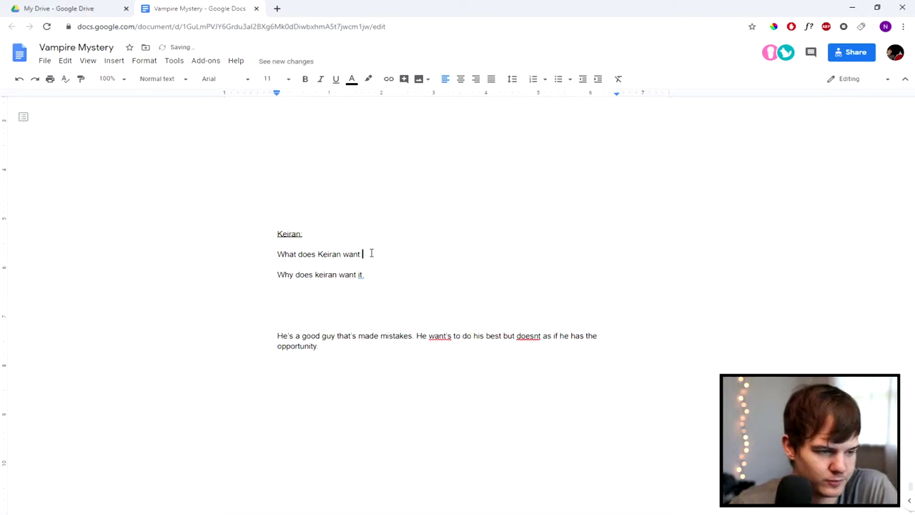
pyautogui.write(':')
pyautogui.click(381, 279)
pyautogui.press('BackSpace')
pyautogui.write(':')
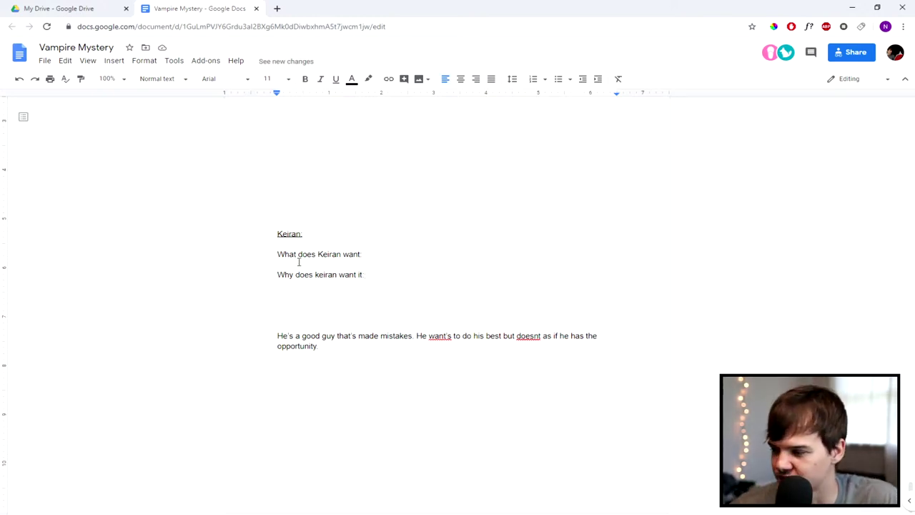
pyautogui.scroll(-10, 421, 211)
pyautogui.scroll(-10, 421, 221)
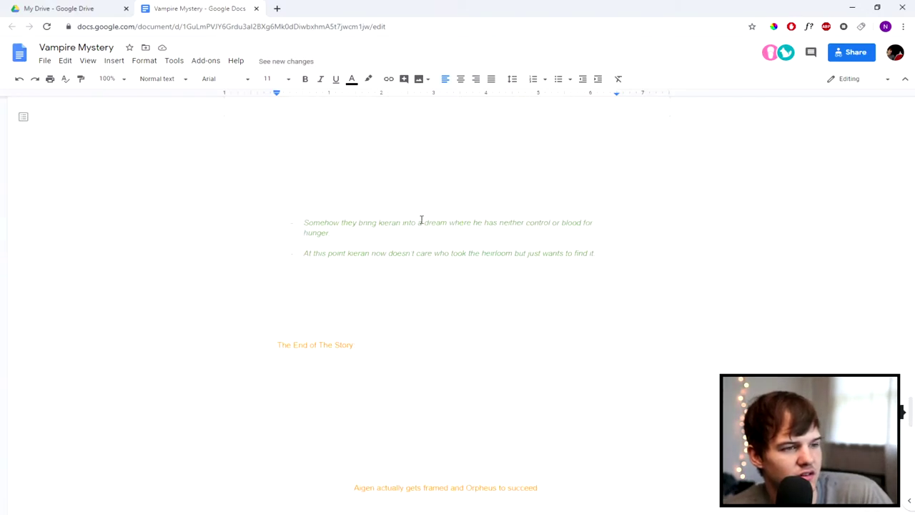
pyautogui.scroll(10, 410, 218)
pyautogui.scroll(-4, 413, 223)
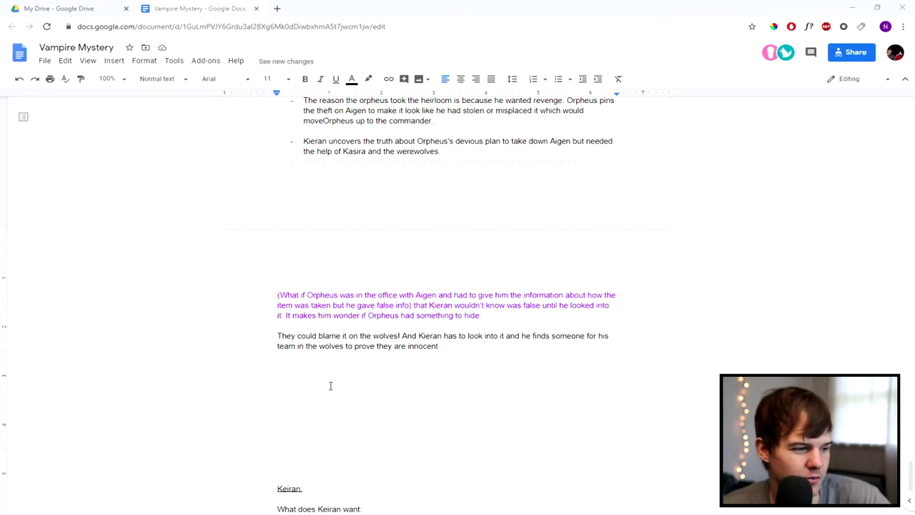
pyautogui.scroll(-3, 322, 404)
pyautogui.click(393, 356)
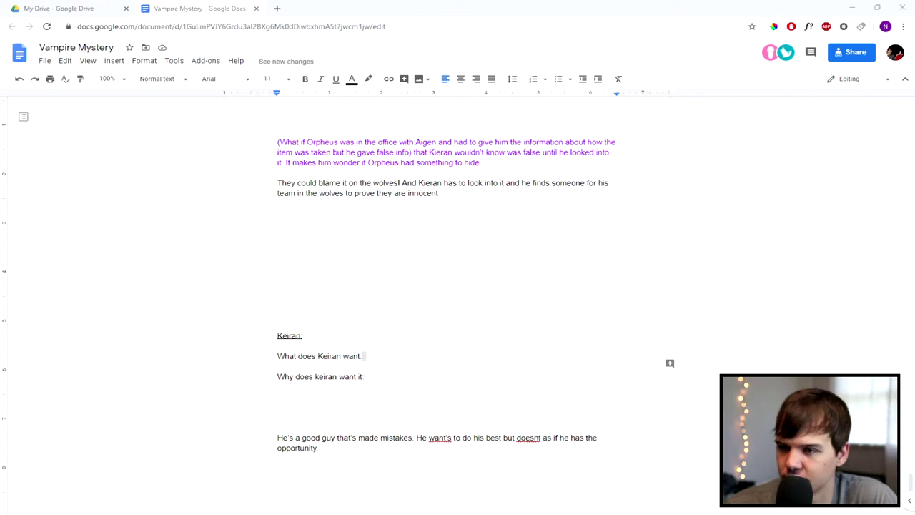
pyautogui.click(369, 353)
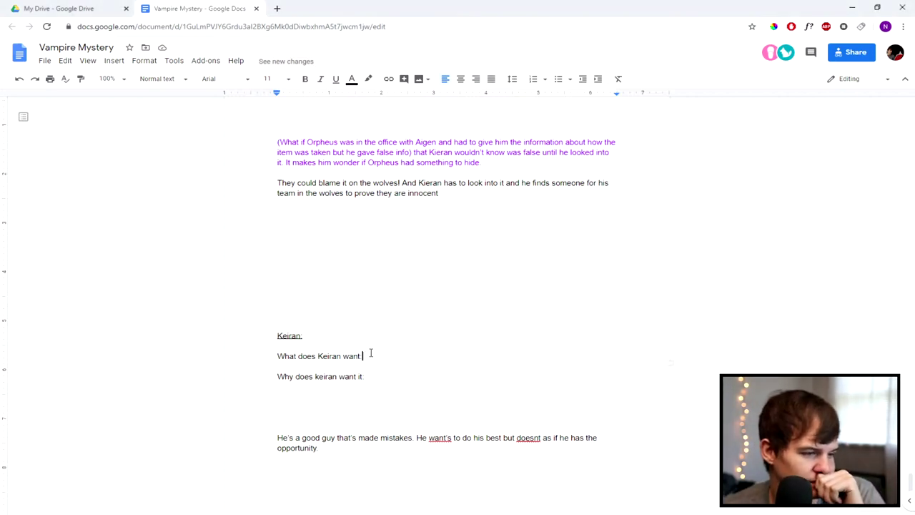
# Step: Search Google in a new tab for 'Examples of characters wants'
pyautogui.click(277, 8)
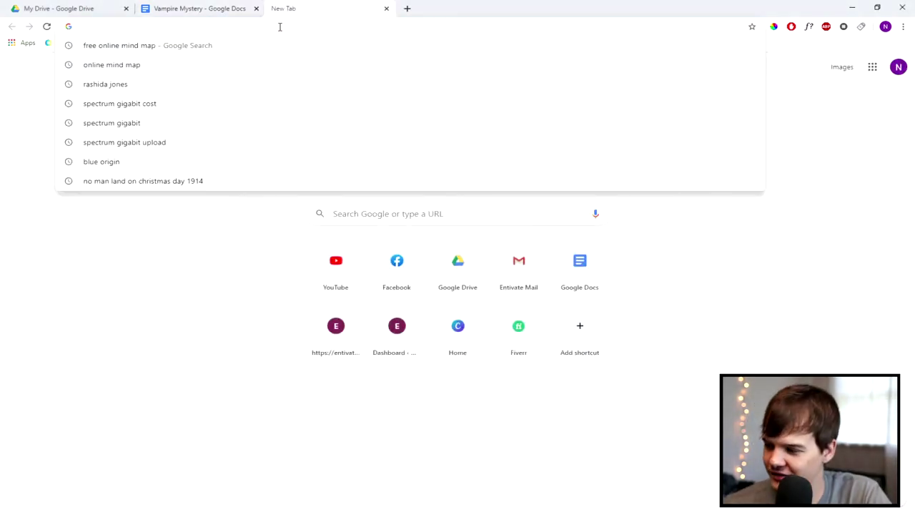
pyautogui.write('What')
pyautogui.press('BackSpace')
pyautogui.press('BackSpace')
pyautogui.press('BackSpace')
pyautogui.press('BackSpace')
pyautogui.press('BackSpace')
pyautogui.write('Examples of characters wants')
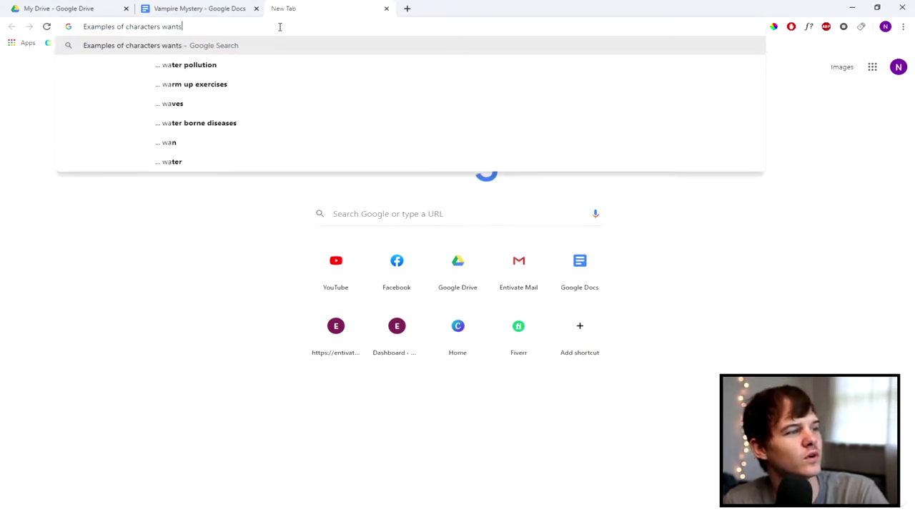
pyautogui.press('Return')
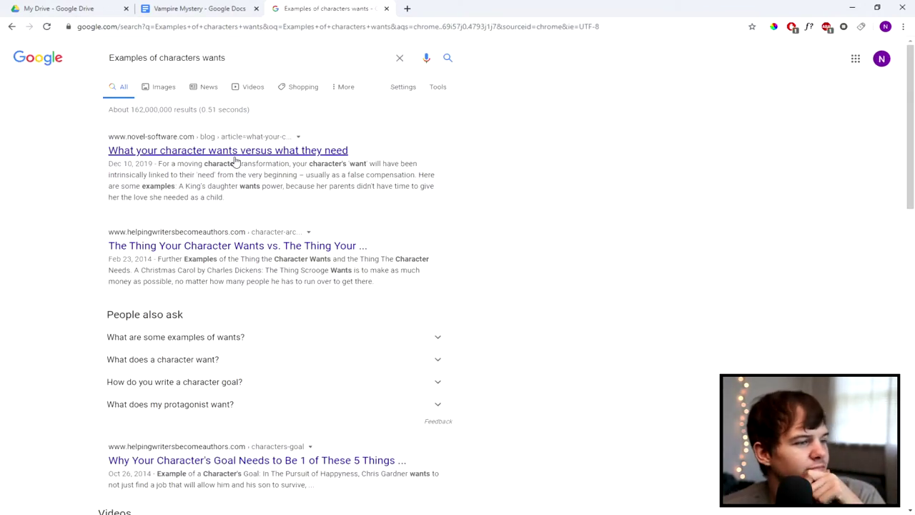
# Step: Skim the Helping Writers Become Authors result, then open the novel-software.com wants-versus-needs article
pyautogui.click(262, 250)
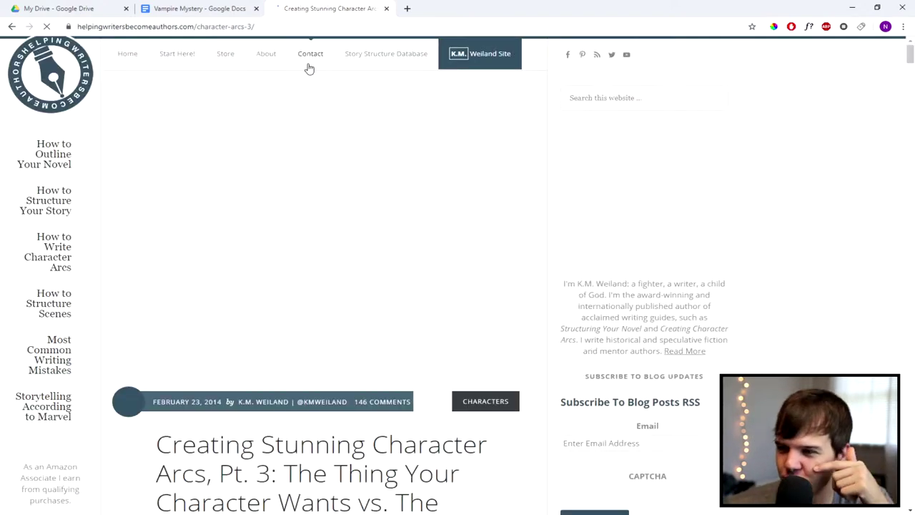
pyautogui.scroll(-12, 308, 121)
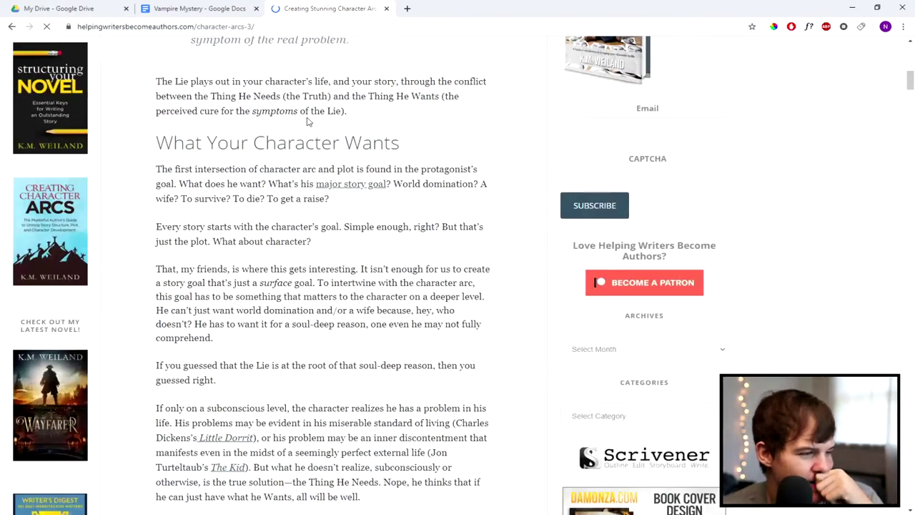
pyautogui.scroll(-1, 307, 138)
pyautogui.hotkey('alt', 'Left')
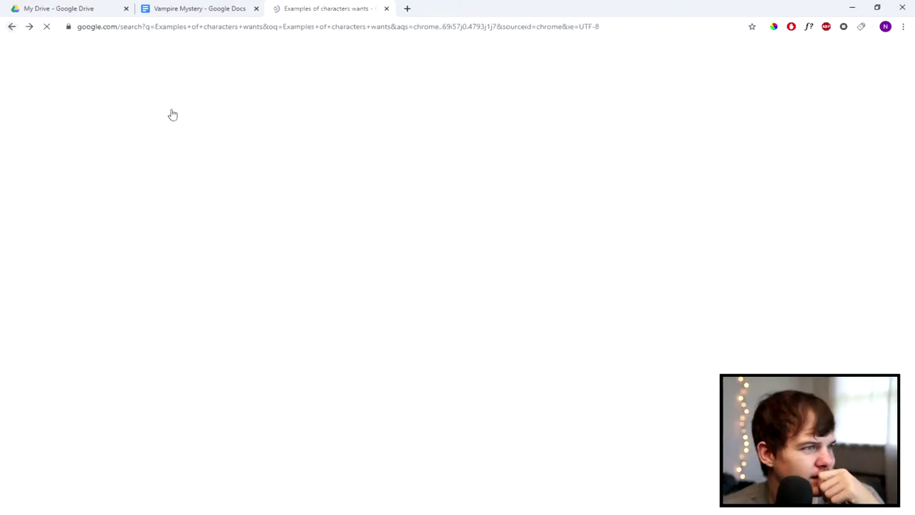
pyautogui.click(228, 151)
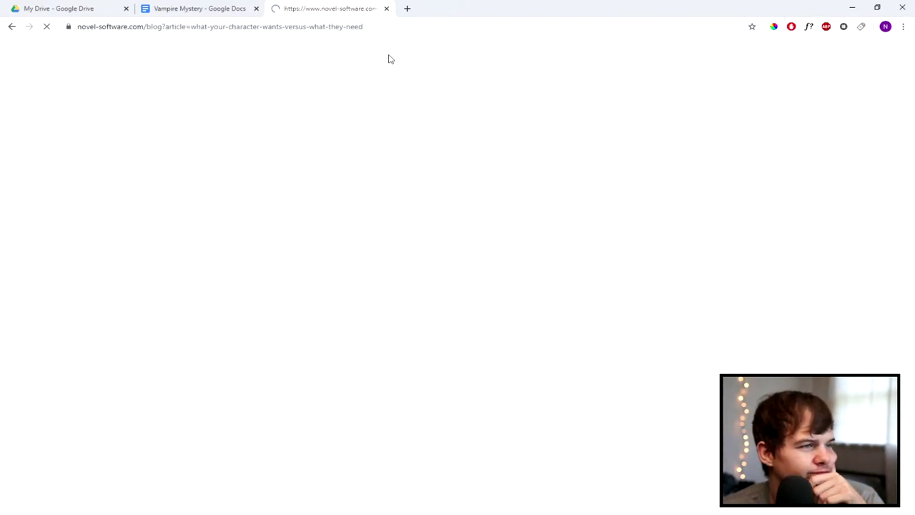
pyautogui.scroll(-4, 341, 165)
pyautogui.scroll(-4, 342, 165)
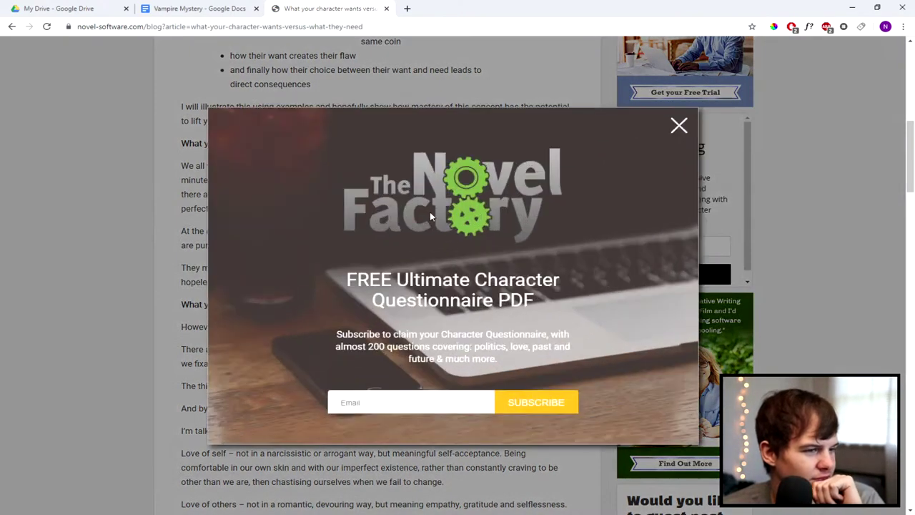
# Step: Dismiss the subscription popup, read the wants-and-needs article, and return to the Vampire Mystery tab
pyautogui.click(678, 125)
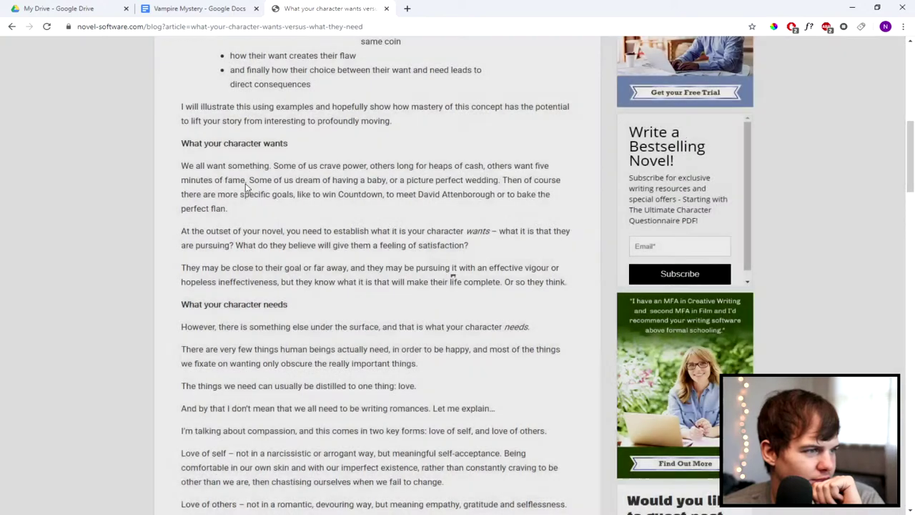
pyautogui.moveTo(218, 174); pyautogui.dragTo(359, 178)
pyautogui.click(358, 205)
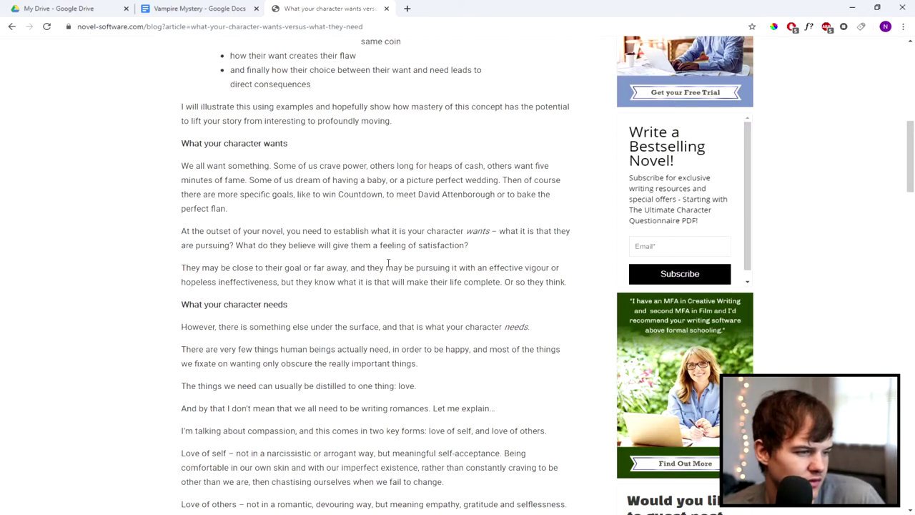
pyautogui.scroll(-3, 388, 262)
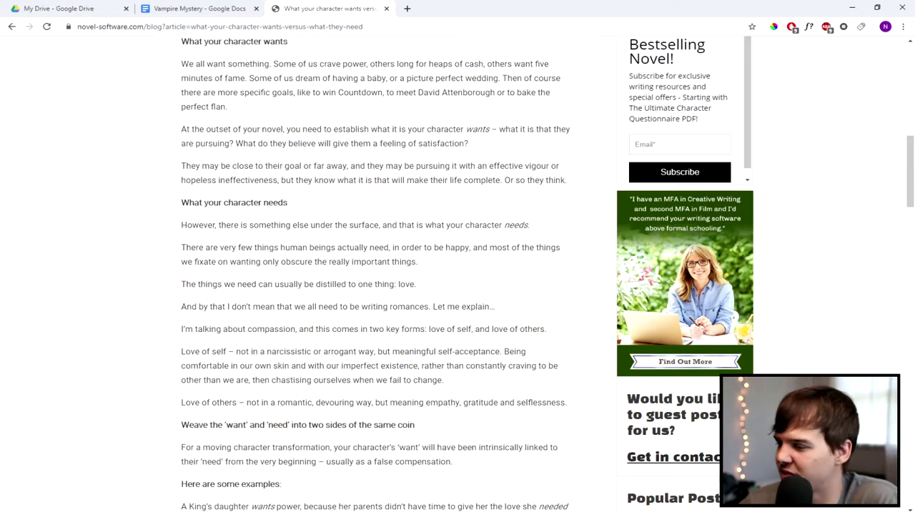
pyautogui.click(230, 8)
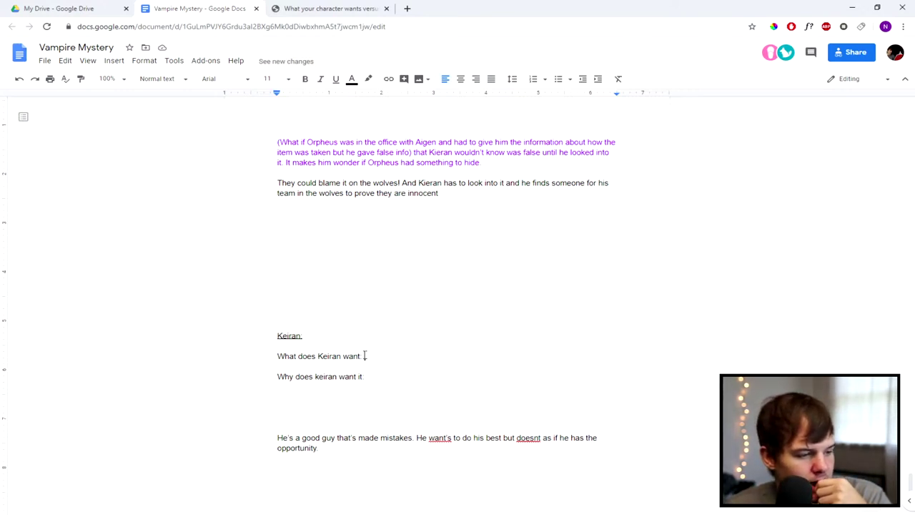
# Step: Answer the want question with 'He wants to be in control.' and start a '-' line below
pyautogui.write('Hew ants')
pyautogui.press('BackSpace')
pyautogui.press('BackSpace')
pyautogui.press('BackSpace')
pyautogui.press('BackSpace')
pyautogui.press('BackSpace')
pyautogui.press('BackSpace')
pyautogui.press('BackSpace')
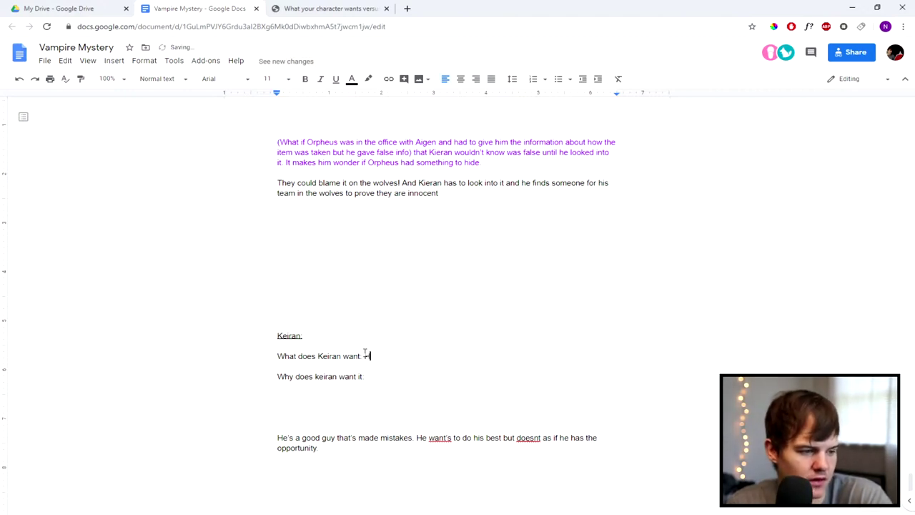
pyautogui.write('e wants ')
pyautogui.write('to take')
pyautogui.press('BackSpace')
pyautogui.press('BackSpace')
pyautogui.press('BackSpace')
pyautogui.press('BackSpace')
pyautogui.press('BackSpace')
pyautogui.press('BackSpace')
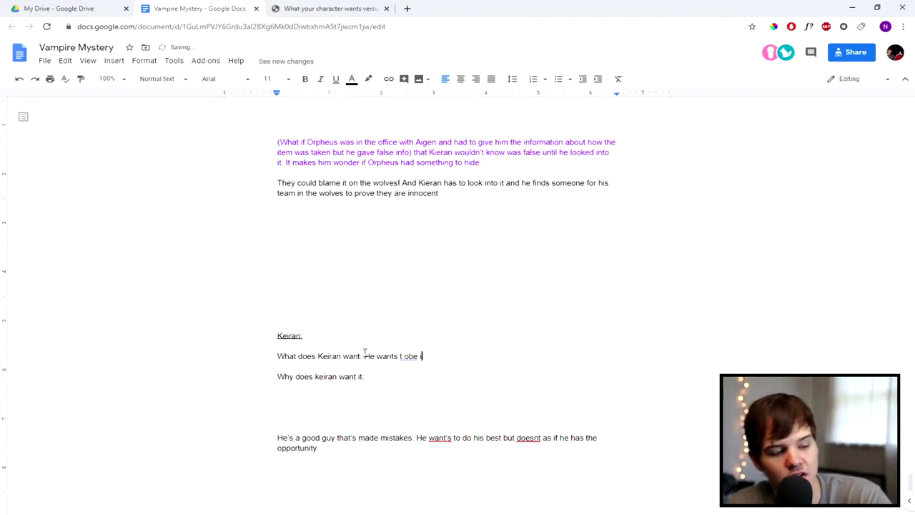
pyautogui.write('o be ')
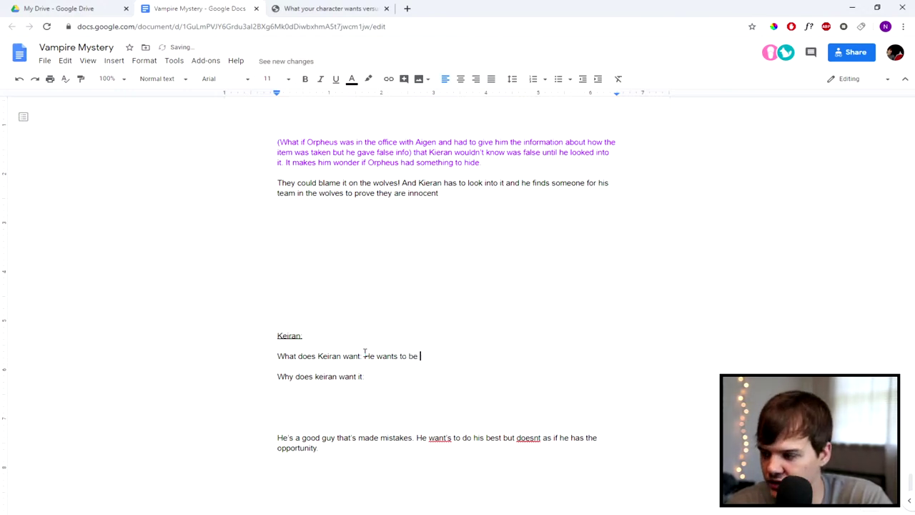
pyautogui.write('in cont')
pyautogui.press('BackSpace')
pyautogui.press('BackSpace')
pyautogui.write('ntrol')
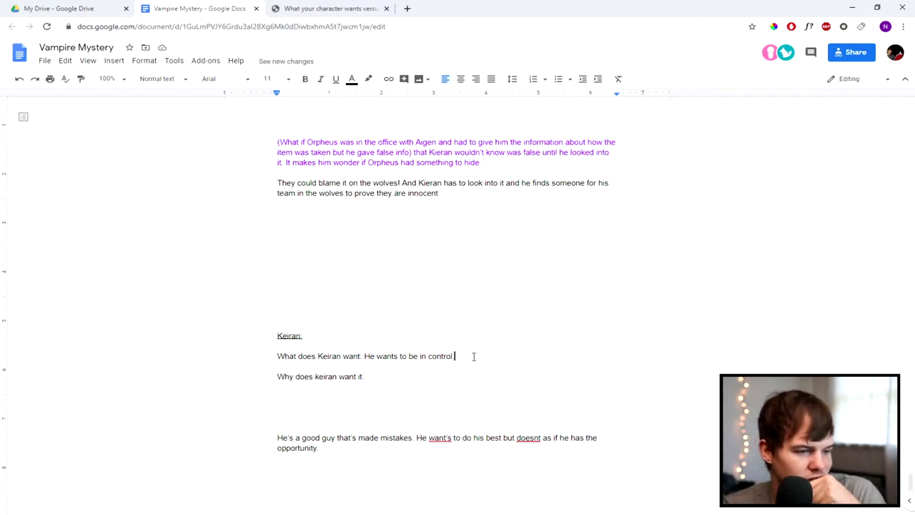
pyautogui.press('Return')
pyautogui.write('-')
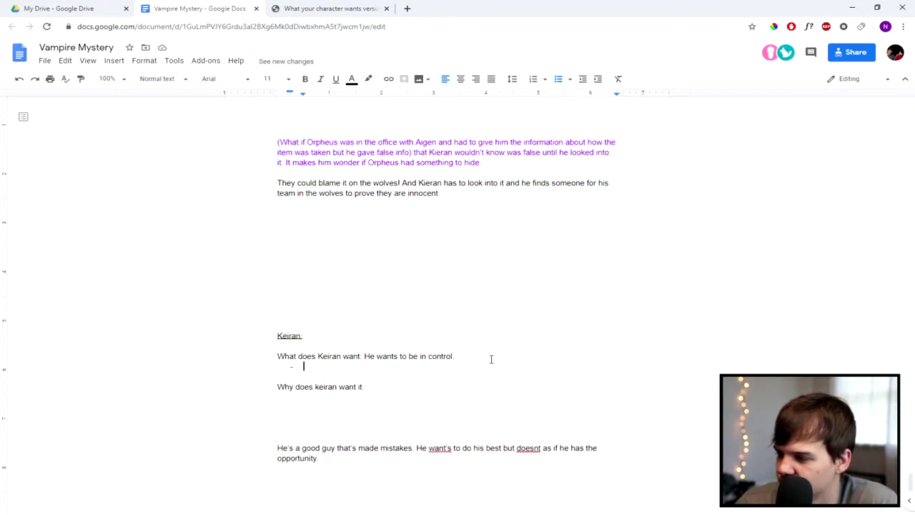
# Step: Write that Keiran's life was spiraling down, his choice was taken, and this situation shows him possibilities
pyautogui.write('Life was')
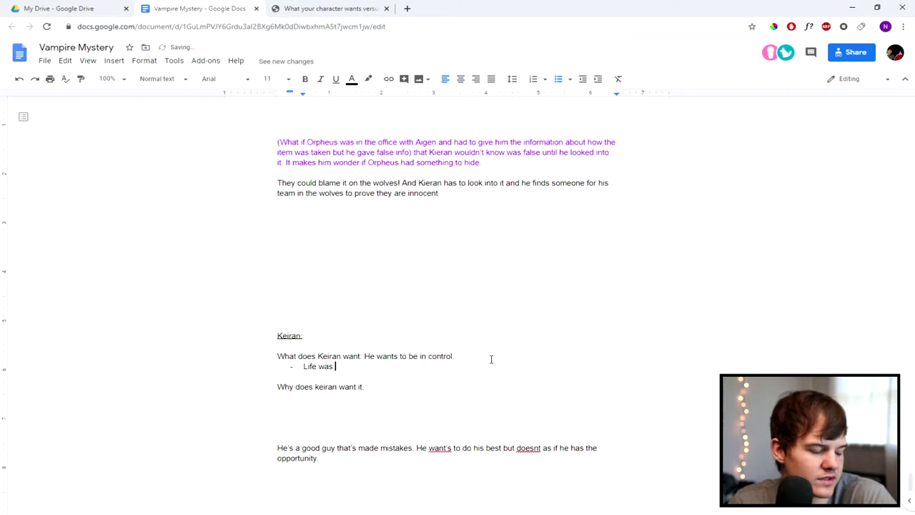
pyautogui.write(' sprialing')
pyautogui.press('BackSpace')
pyautogui.press('BackSpace')
pyautogui.press('BackSpace')
pyautogui.press('BackSpace')
pyautogui.press('BackSpace')
pyautogui.press('BackSpace')
pyautogui.press('BackSpace')
pyautogui.press('BackSpace')
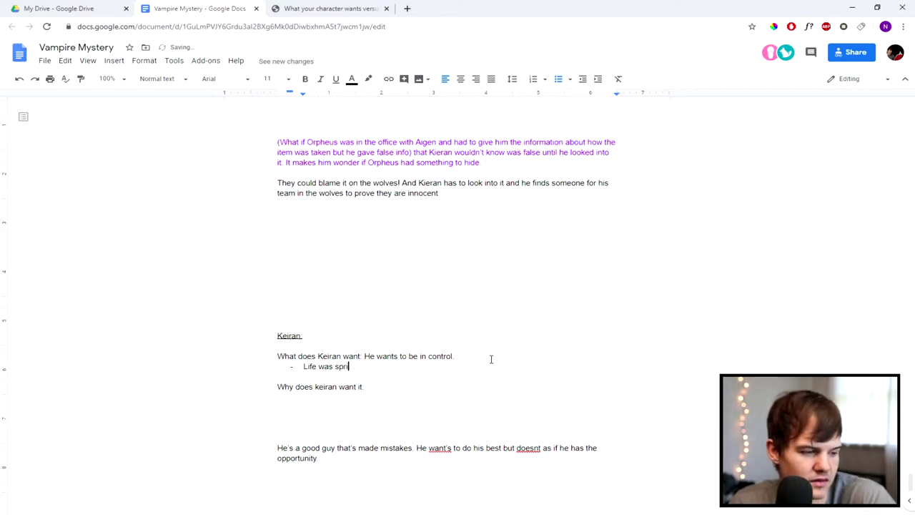
pyautogui.write('piraling down ')
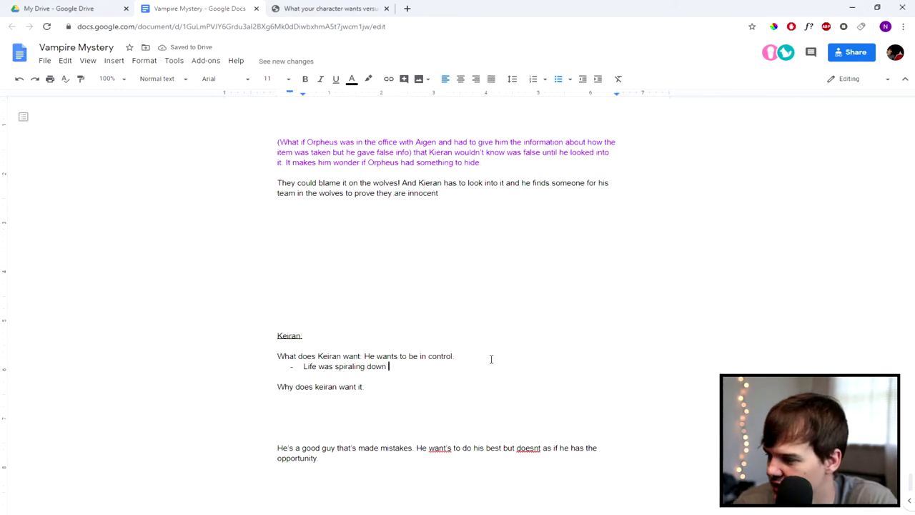
pyautogui.write('then his choice ')
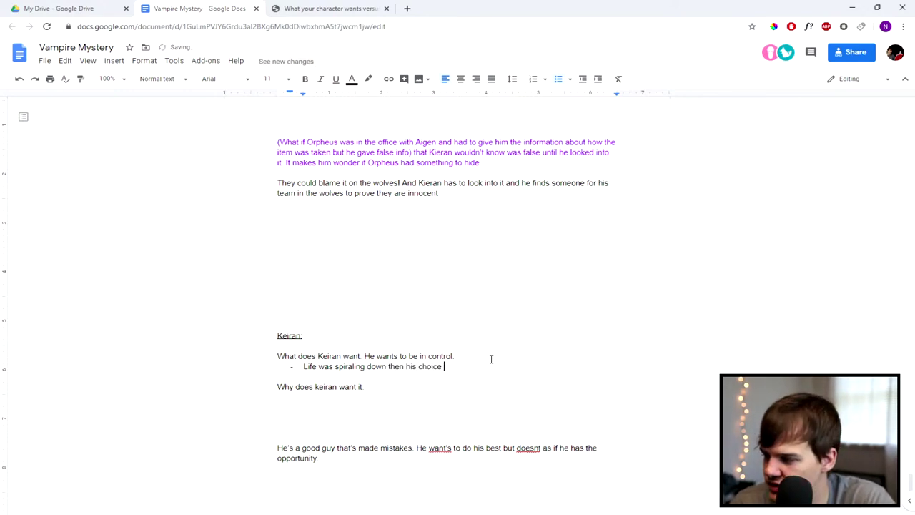
pyautogui.write('was taken ')
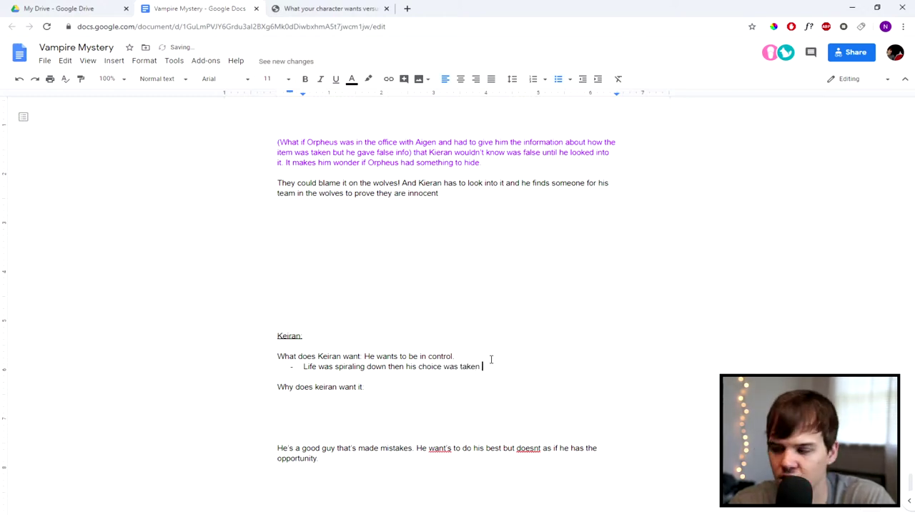
pyautogui.write('from him')
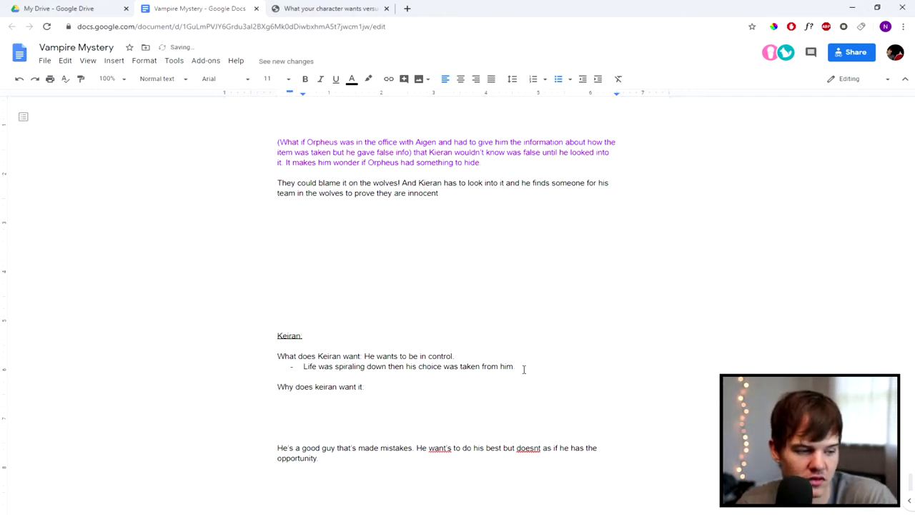
pyautogui.write('Now this s')
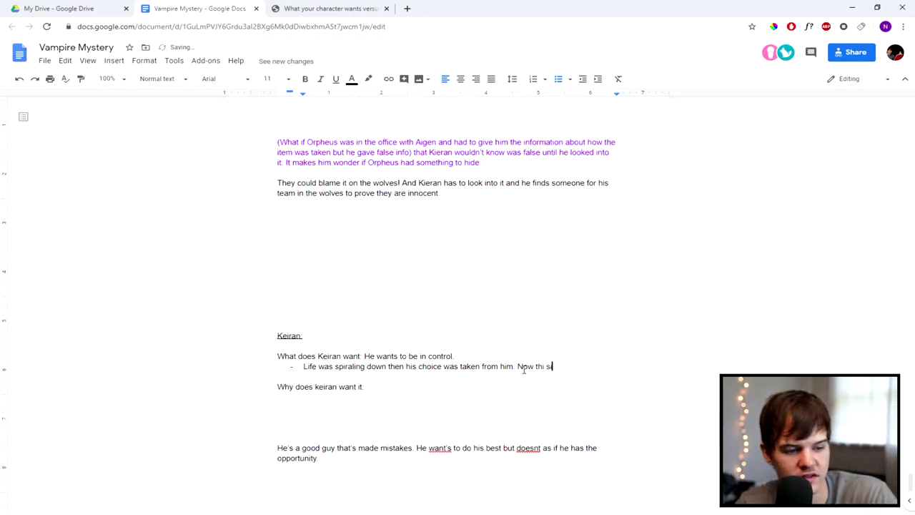
pyautogui.write('itu')
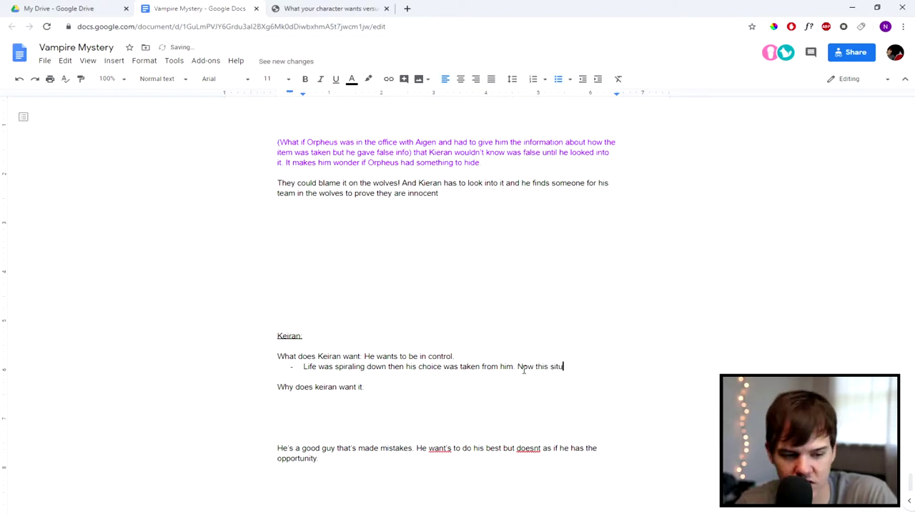
pyautogui.write('ation in')
pyautogui.press('BackSpace')
pyautogui.press('BackSpace')
pyautogui.write('show')
pyautogui.write('him')
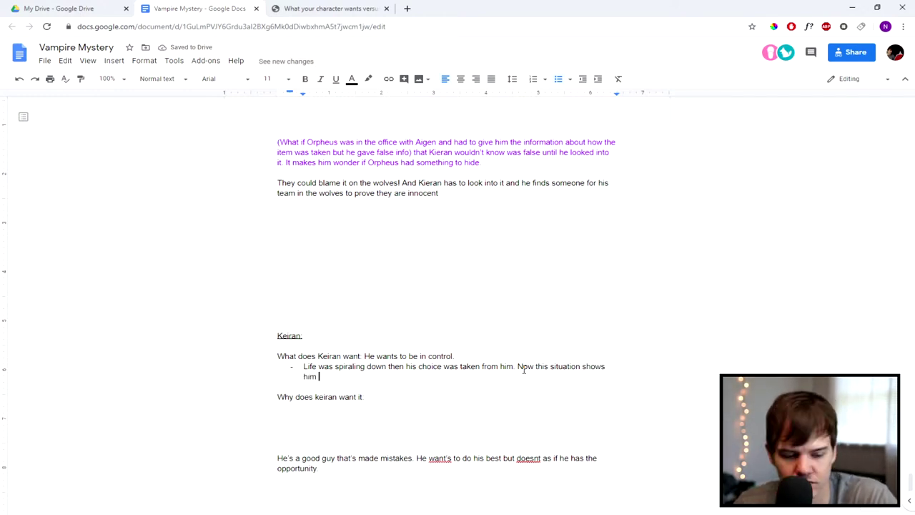
pyautogui.write(' what he has t')
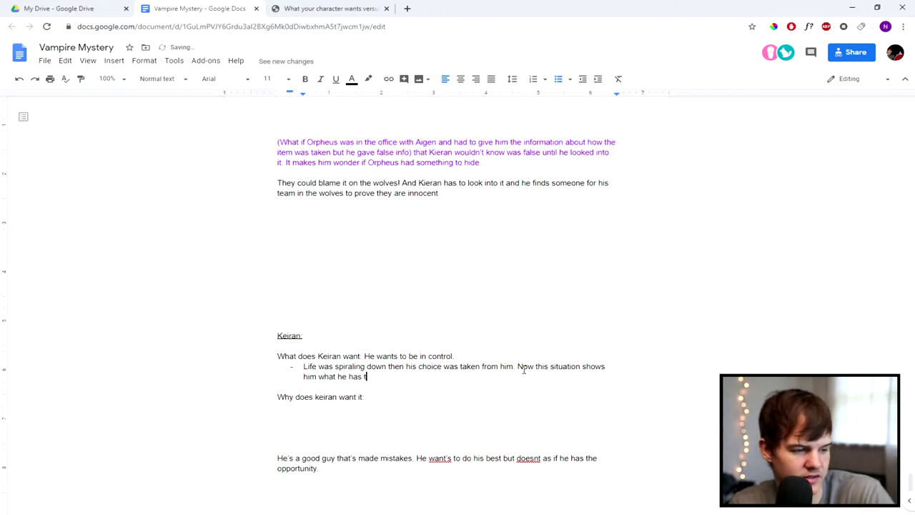
pyautogui.write('he possib')
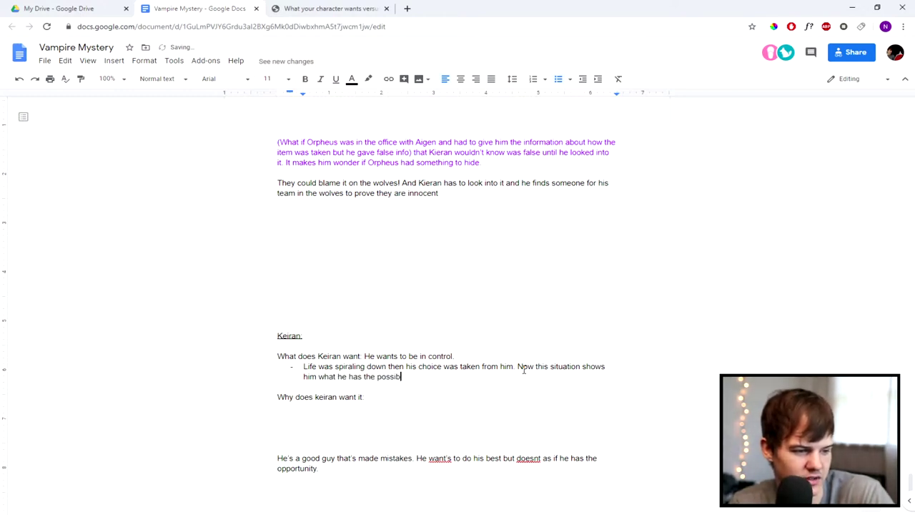
pyautogui.write('ility of')
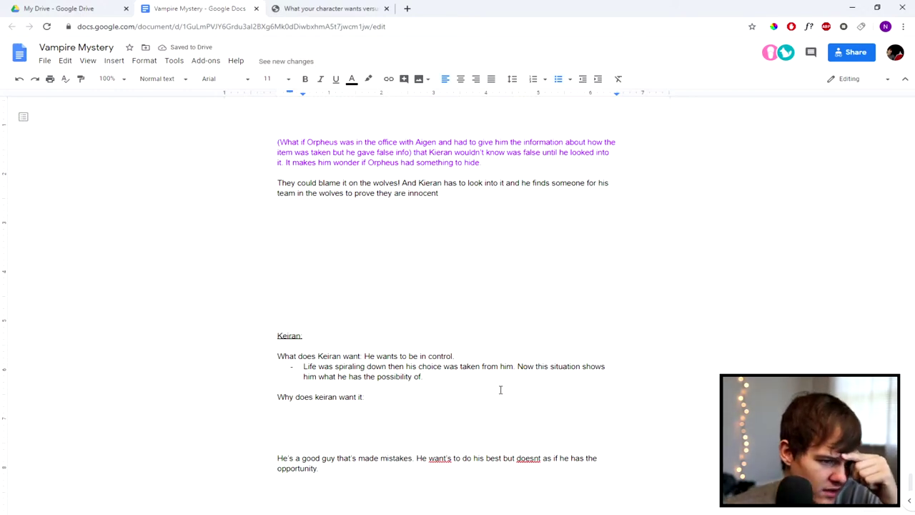
pyautogui.click(351, 420)
pyautogui.click(322, 437)
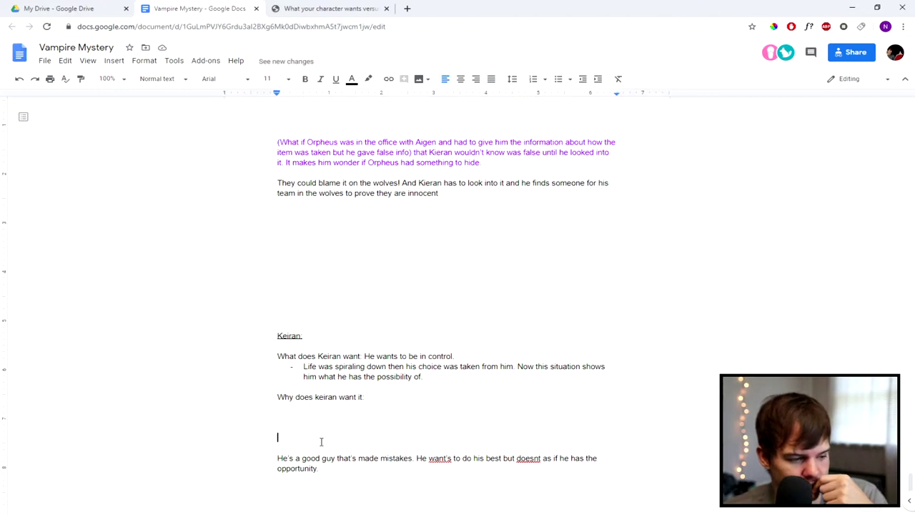
# Step: Delete the old "He's a good guy" paragraph below the why question
pyautogui.moveTo(327, 471); pyautogui.dragTo(269, 452)
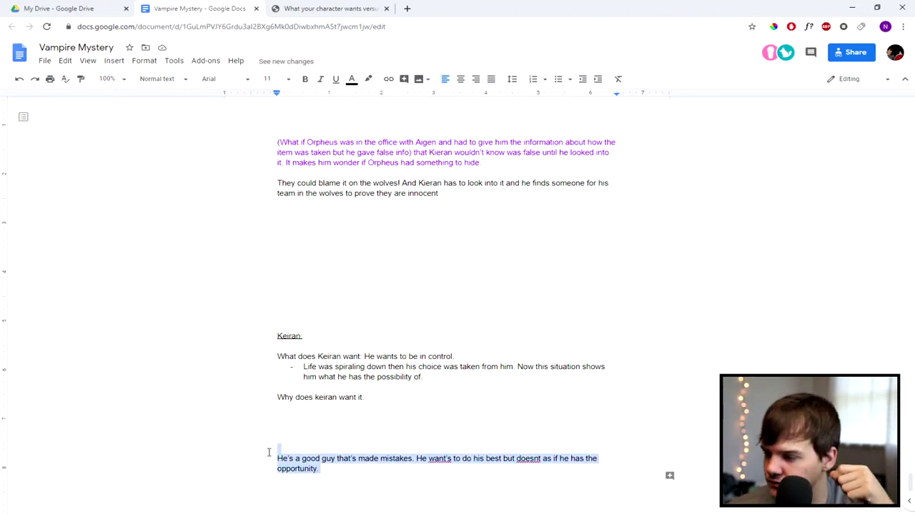
pyautogui.press('BackSpace')
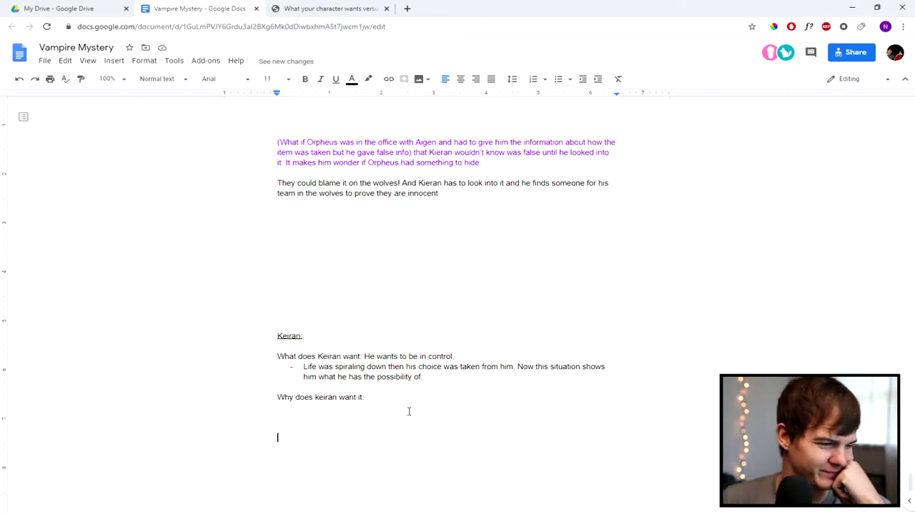
pyautogui.click(313, 422)
pyautogui.click(307, 427)
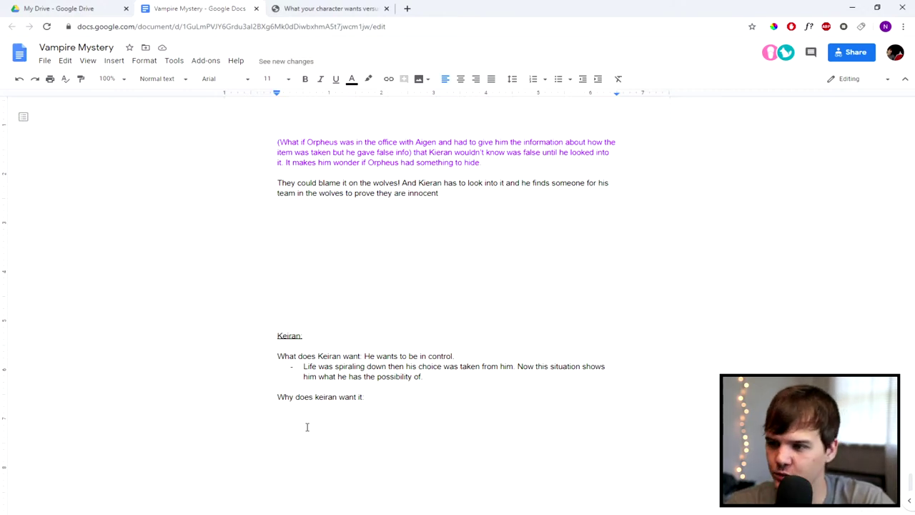
# Step: Start a line reading "Opportunities: Provide an opportunity", fixing the misspelling from the suggestions
pyautogui.write('O')
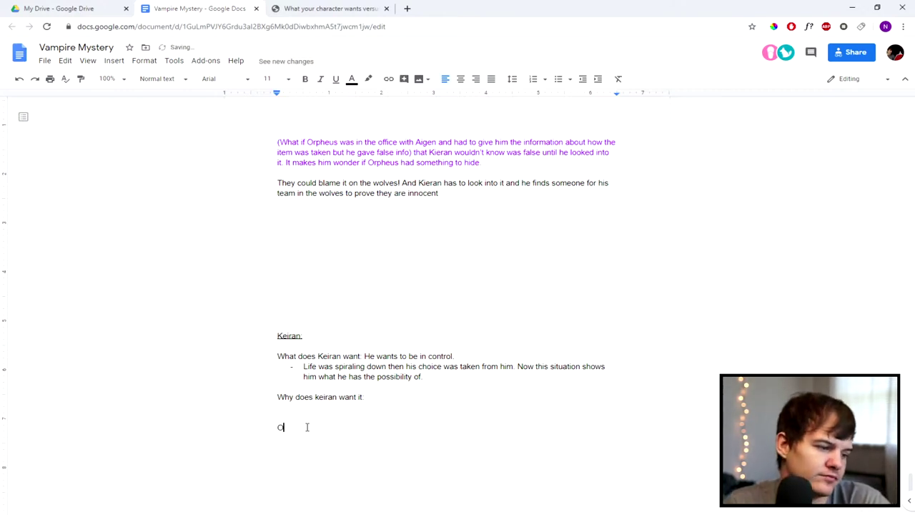
pyautogui.write('ppurtuniites')
pyautogui.press('BackSpace')
pyautogui.press('BackSpace')
pyautogui.press('BackSpace')
pyautogui.press('BackSpace')
pyautogui.write('ties')
pyautogui.press('BackSpace')
pyautogui.write(': Dream')
pyautogui.press('BackSpace')
pyautogui.press('BackSpace')
pyautogui.press('BackSpace')
pyautogui.press('BackSpace')
pyautogui.press('BackSpace')
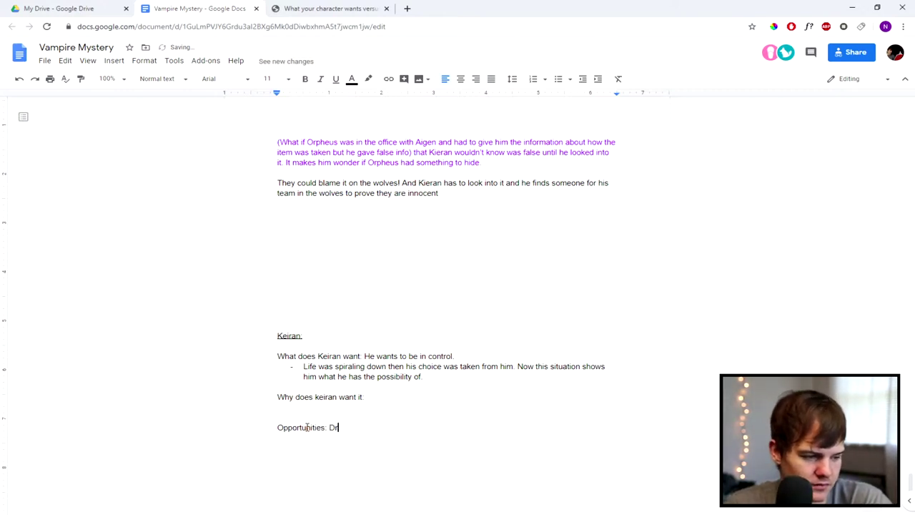
pyautogui.write('Show in a dream that')
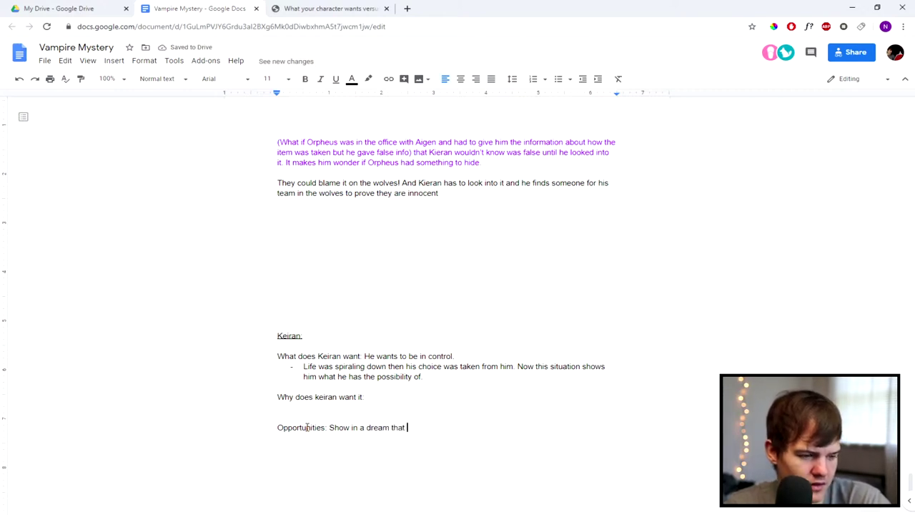
pyautogui.press('BackSpace')
pyautogui.press('BackSpace')
pyautogui.press('BackSpace')
pyautogui.press('BackSpace')
pyautogui.press('BackSpace')
pyautogui.press('BackSpace')
pyautogui.press('BackSpace')
pyautogui.press('BackSpace')
pyautogui.press('BackSpace')
pyautogui.press('BackSpace')
pyautogui.press('BackSpace')
pyautogui.press('BackSpace')
pyautogui.press('BackSpace')
pyautogui.press('BackSpace')
pyautogui.press('BackSpace')
pyautogui.press('BackSpace')
pyautogui.press('BackSpace')
pyautogui.press('BackSpace')
pyautogui.press('BackSpace')
pyautogui.press('BackSpace')
pyautogui.write('Frovide a a')
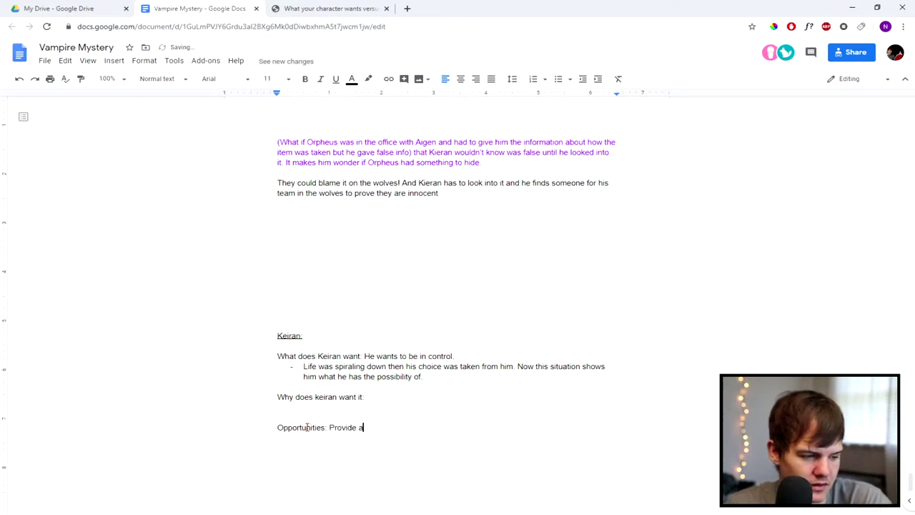
pyautogui.press('BackSpace')
pyautogui.press('BackSpace')
pyautogui.write('n oppurut')
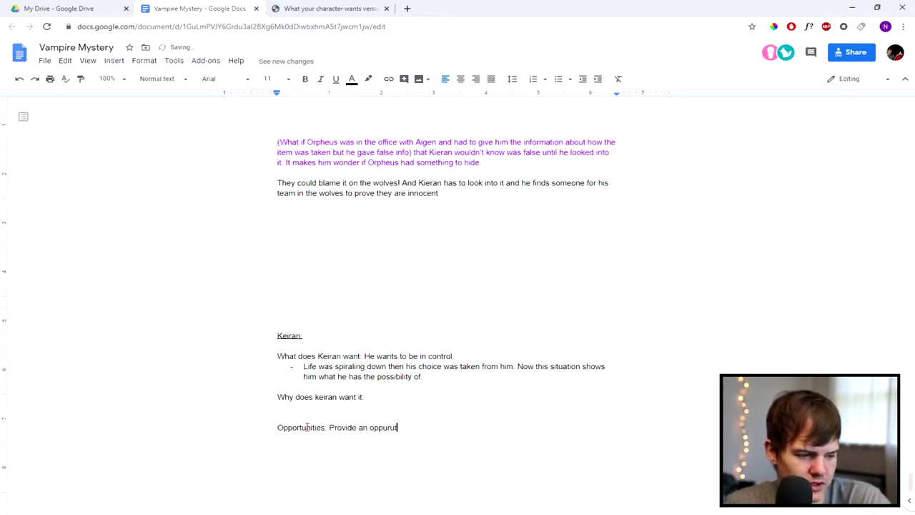
pyautogui.press('BackSpace')
pyautogui.write('unity')
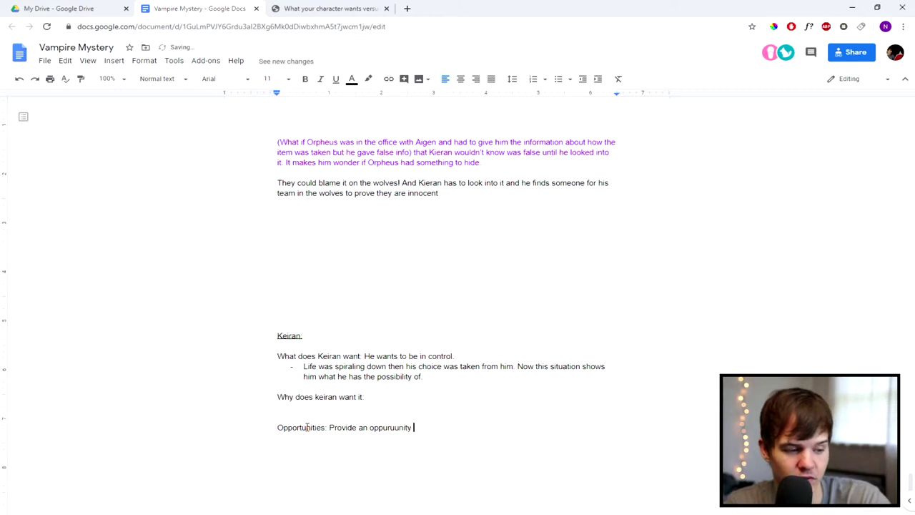
pyautogui.rightClick(409, 428)
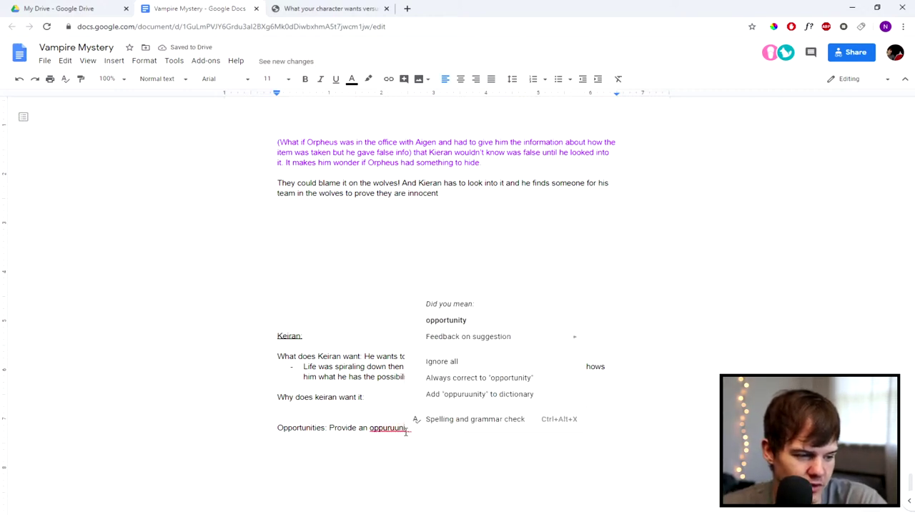
pyautogui.click(479, 322)
# Step: Finish it with "in dream to try and meet his need for control." and add a new line
pyautogui.click(434, 421)
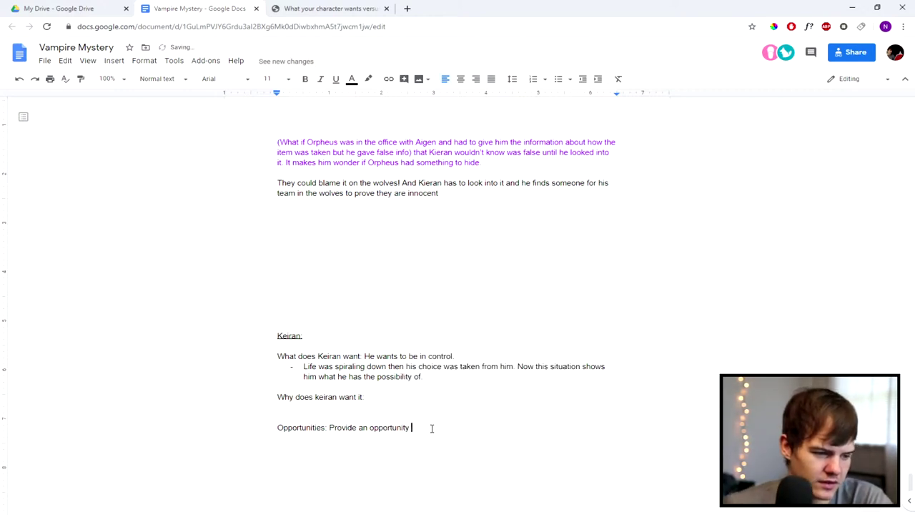
pyautogui.write('in dream to try and ne')
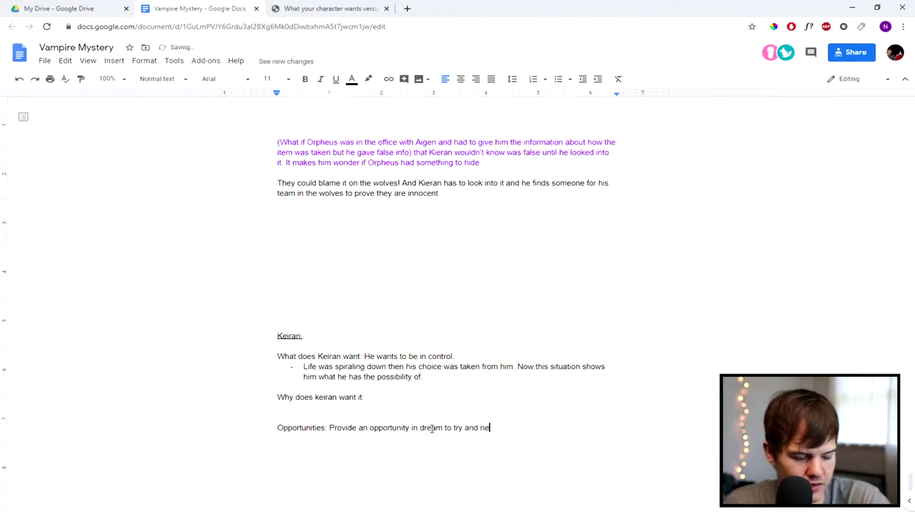
pyautogui.write('ed his need for control.')
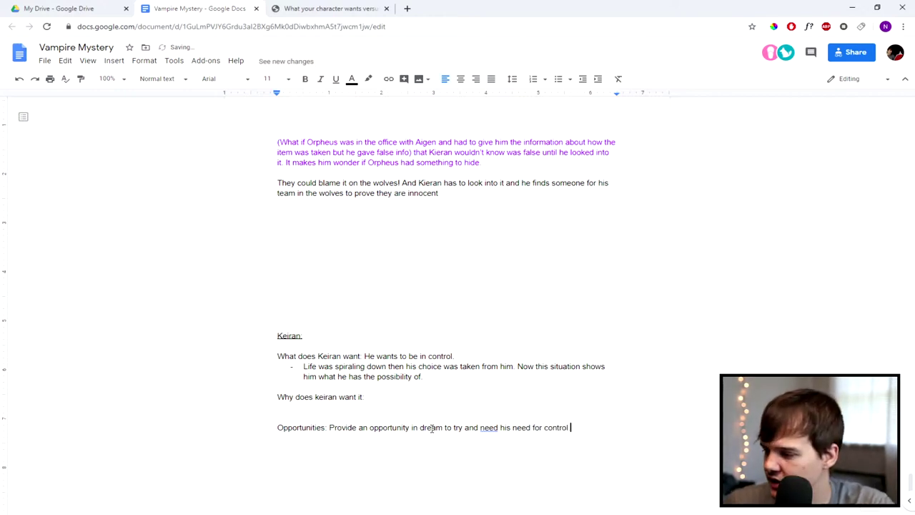
pyautogui.rightClick(488, 425)
pyautogui.click(536, 349)
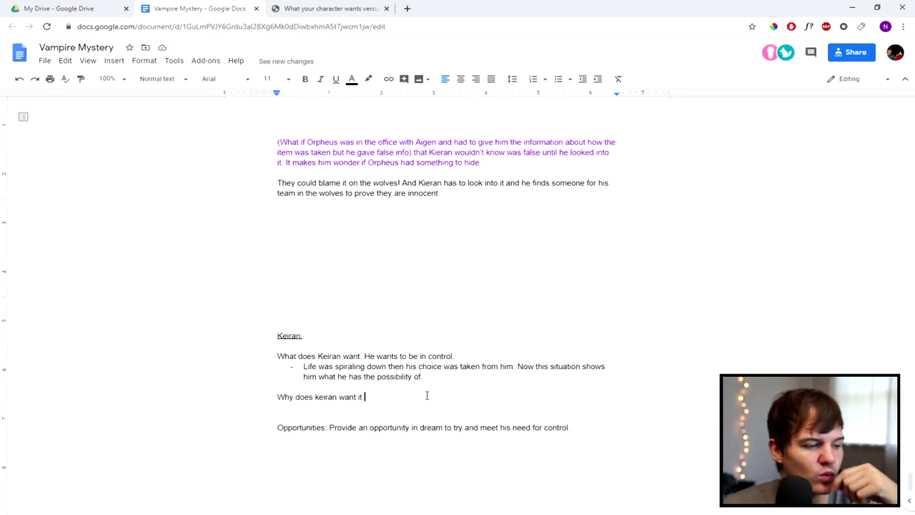
pyautogui.press('Return')
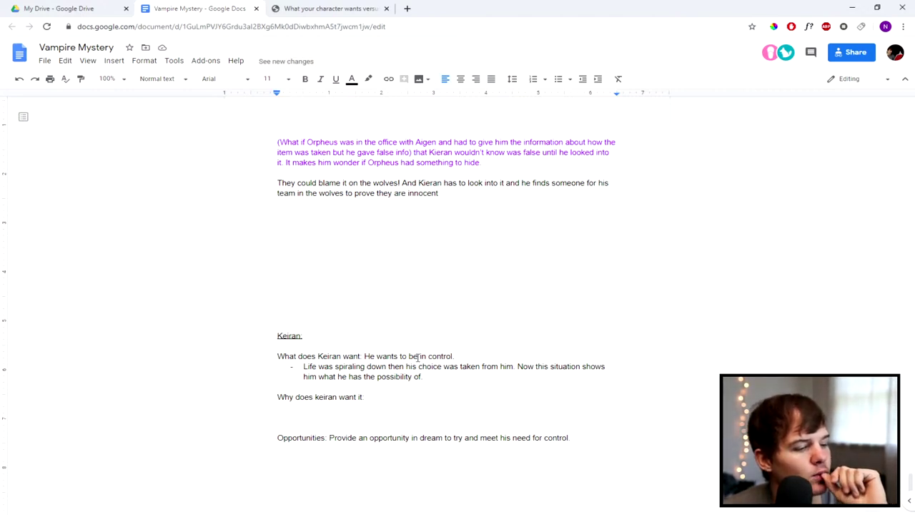
pyautogui.moveTo(399, 356); pyautogui.dragTo(432, 355)
pyautogui.click(368, 395)
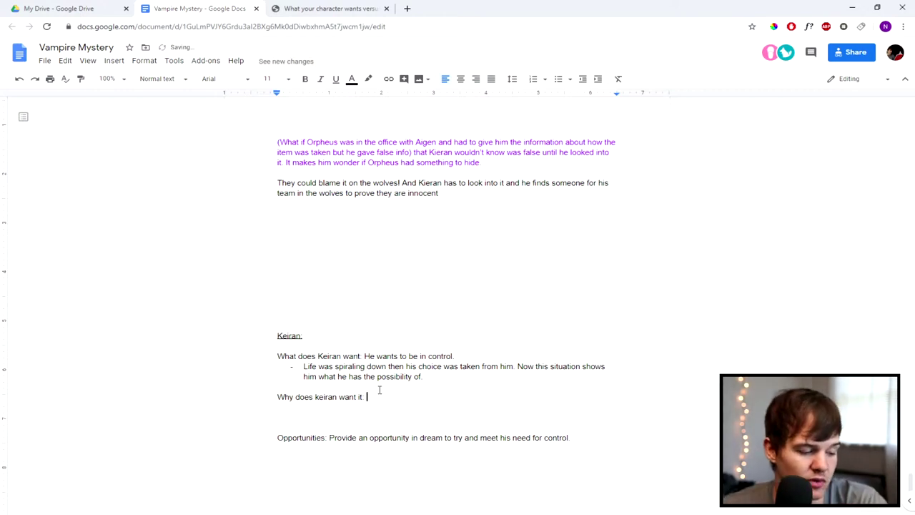
pyautogui.press('BackSpace')
pyautogui.press('BackSpace')
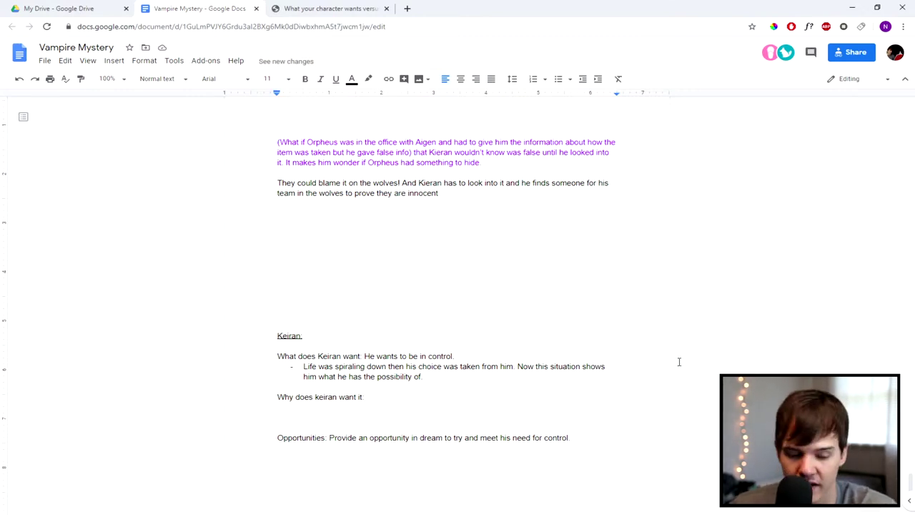
# Step: Draft a follow-up phrase "Dream makes him" after the control sentence
pyautogui.click(570, 437)
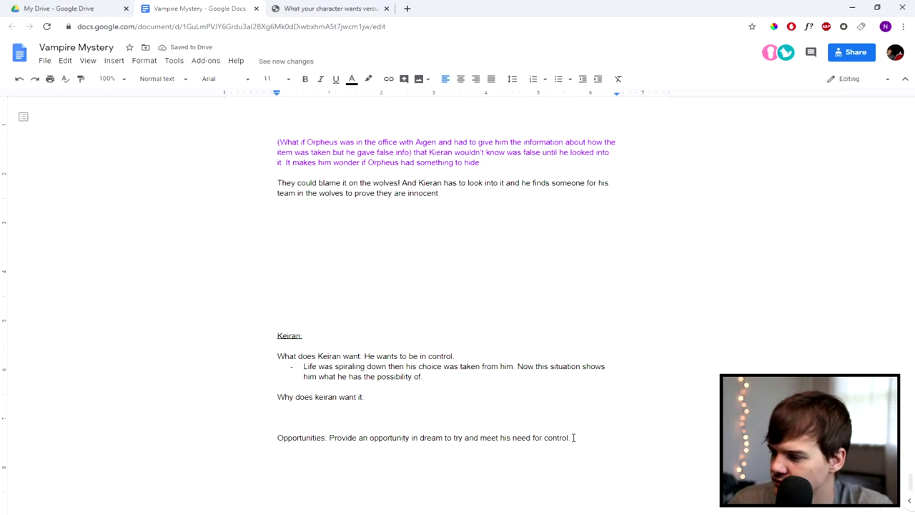
pyautogui.write('Dream ')
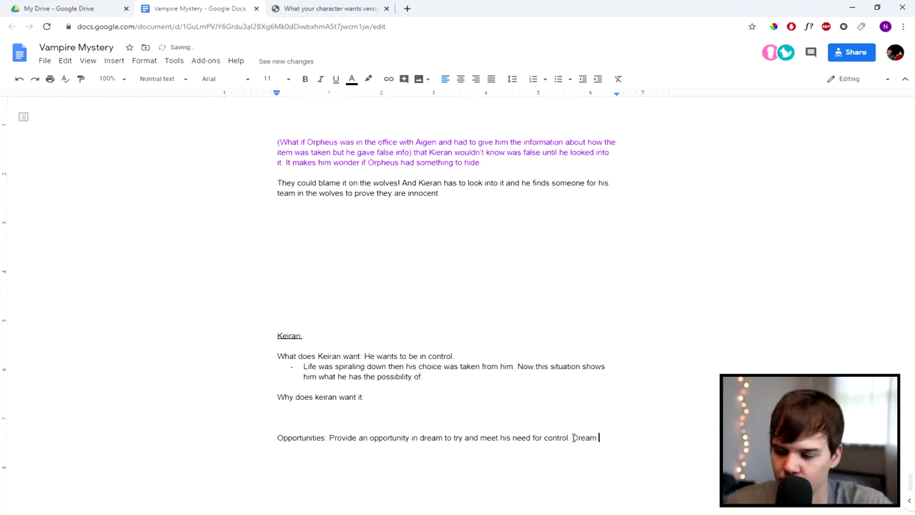
pyautogui.write('makes hims')
pyautogui.press('BackSpace')
pyautogui.press('BackSpace')
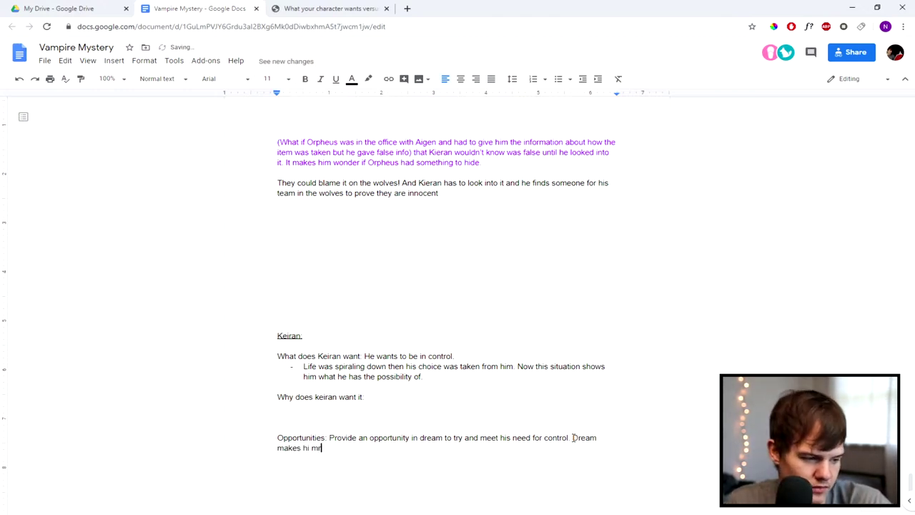
pyautogui.write('m realize')
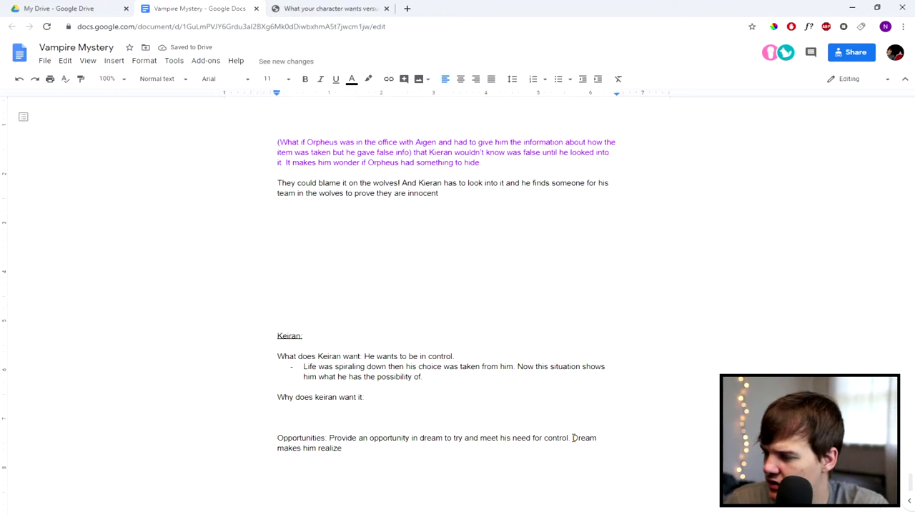
pyautogui.press('BackSpace')
pyautogui.press('BackSpace')
pyautogui.press('BackSpace')
pyautogui.press('BackSpace')
pyautogui.press('BackSpace')
pyautogui.press('BackSpace')
pyautogui.press('BackSpace')
pyautogui.press('BackSpace')
pyautogui.press('BackSpace')
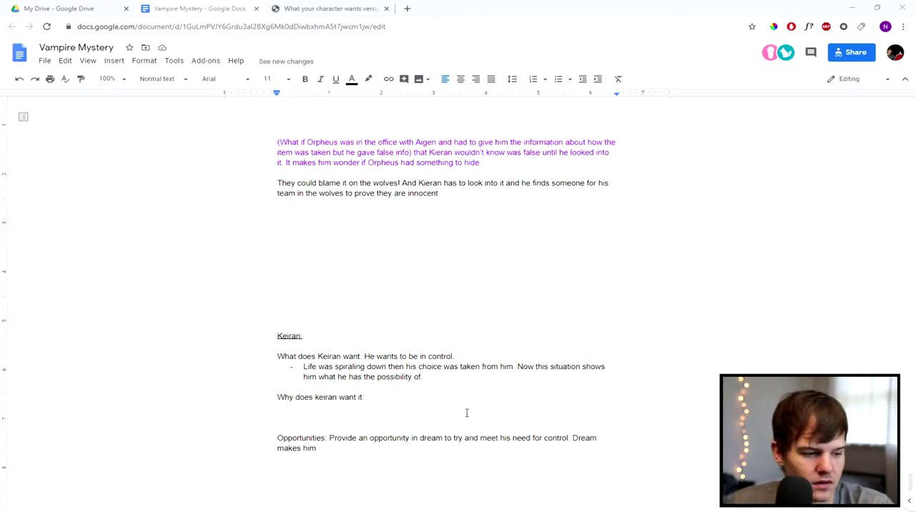
# Step: Replace the draft with the pasted dream-and-heirlooms sentence and clear its formatting
pyautogui.click(343, 448)
pyautogui.click(329, 438)
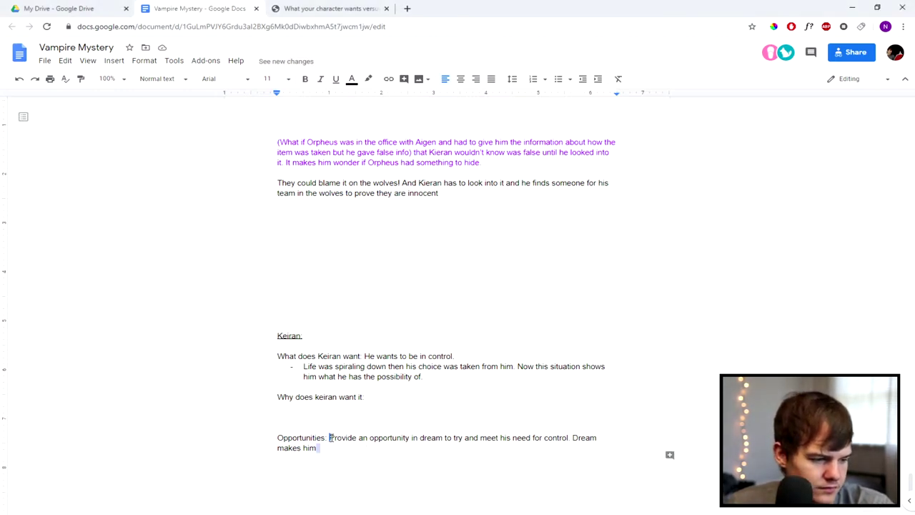
pyautogui.moveTo(362, 447); pyautogui.dragTo(317, 448)
pyautogui.press('BackSpace')
pyautogui.write('The dream has him losing control - which triggers his fight or flight and makes him realize he has to do whatever it takes to find these heirlooms.')
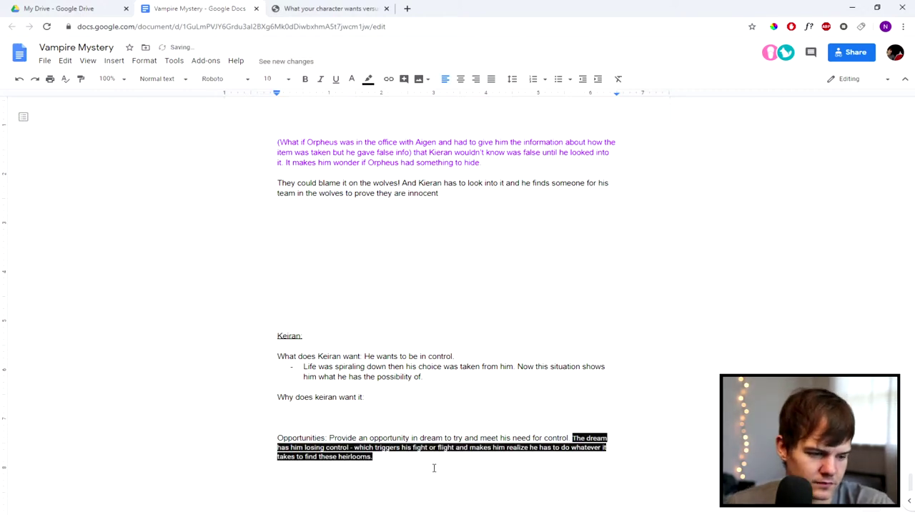
pyautogui.moveTo(428, 464); pyautogui.dragTo(572, 438)
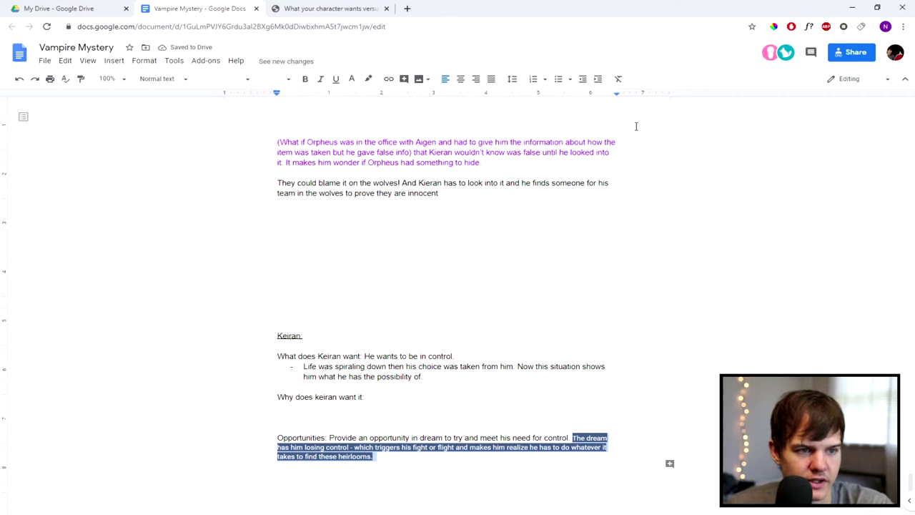
pyautogui.click(618, 79)
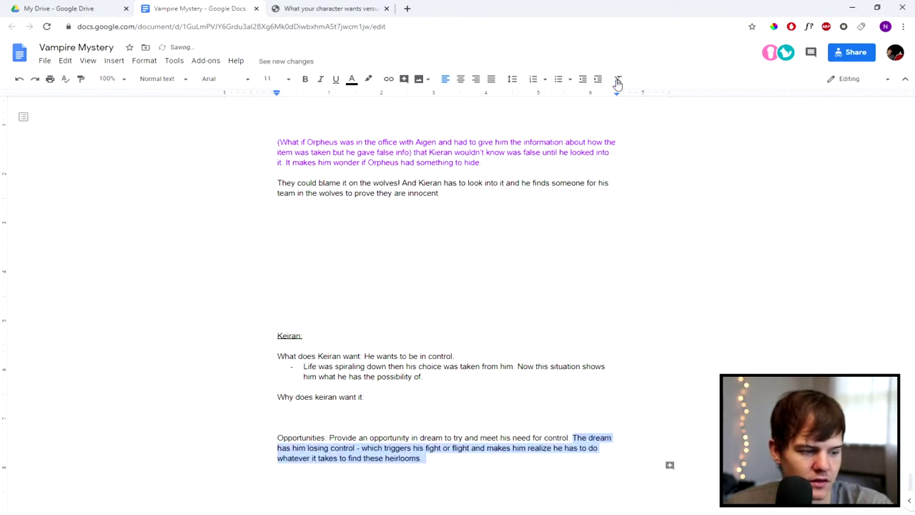
pyautogui.click(439, 461)
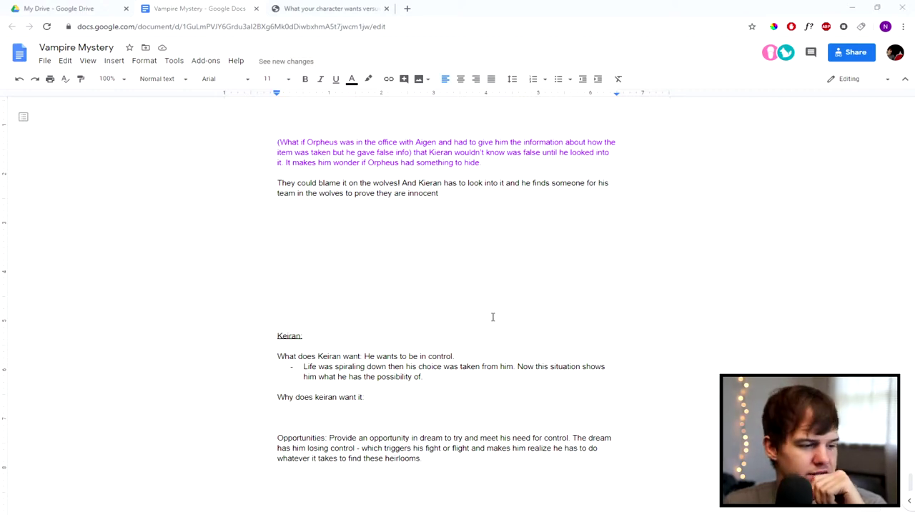
# Step: Bold the "Opportunities:", "What does Keiran want:" and "Why does keiran want it:" labels
pyautogui.scroll(-1, 389, 371)
pyautogui.moveTo(328, 387); pyautogui.dragTo(276, 387)
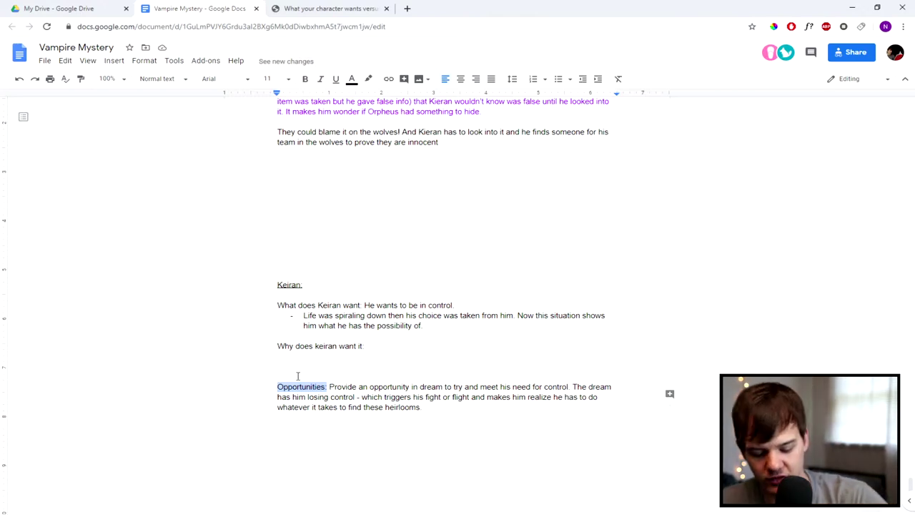
pyautogui.hotkey('ctrl', 'b')
pyautogui.click(300, 371)
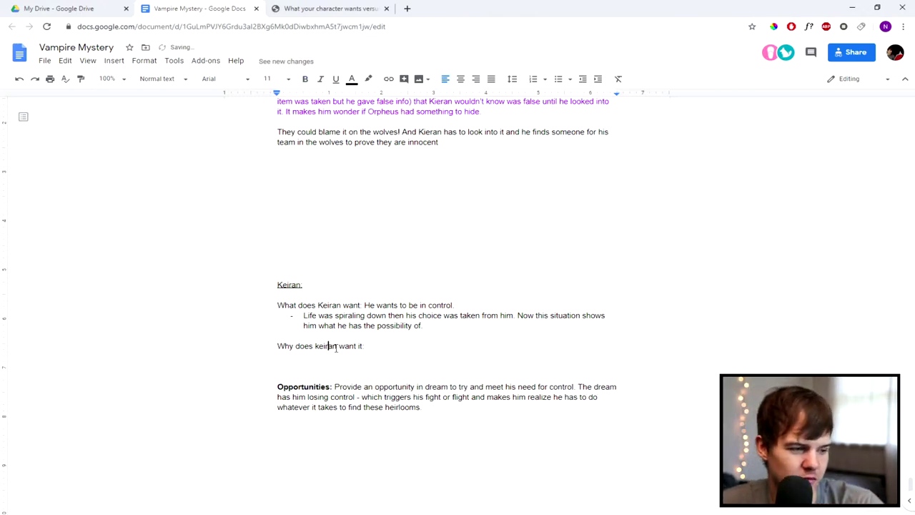
pyautogui.click(361, 304)
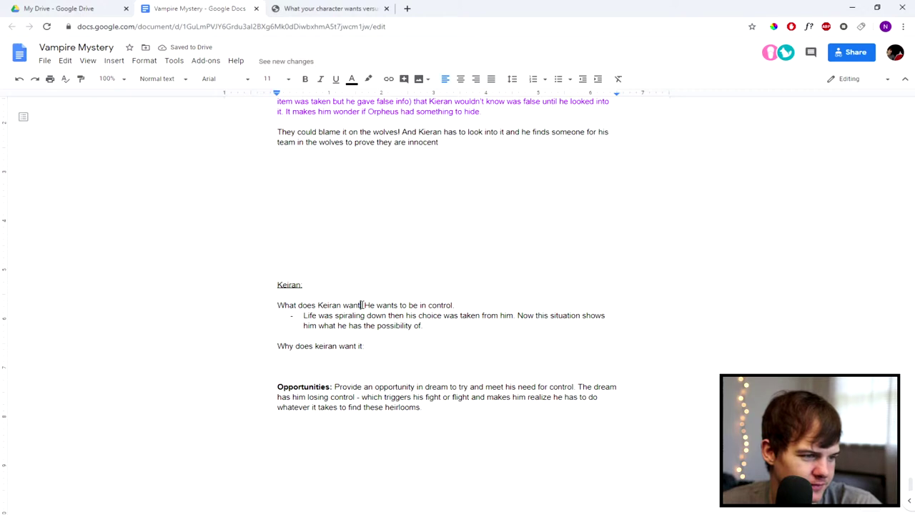
pyautogui.moveTo(361, 305); pyautogui.dragTo(272, 305)
pyautogui.hotkey('ctrl', 'b')
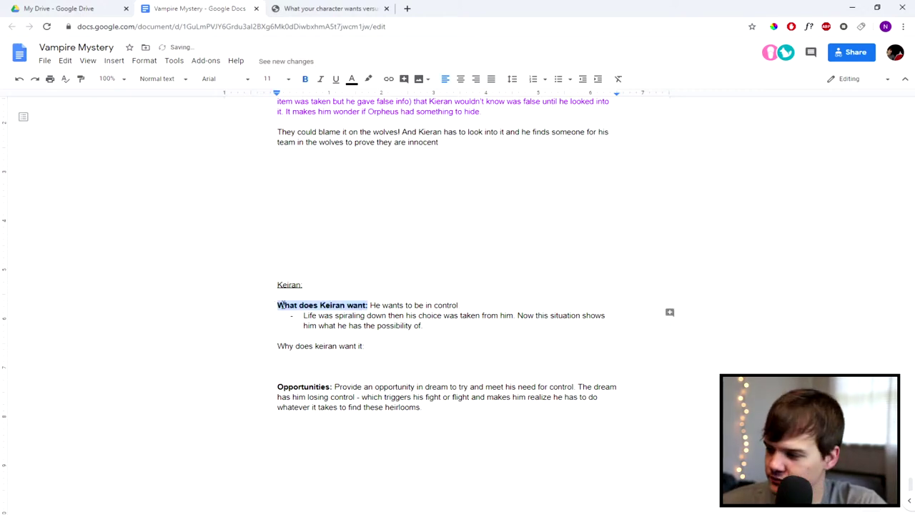
pyautogui.click(357, 305)
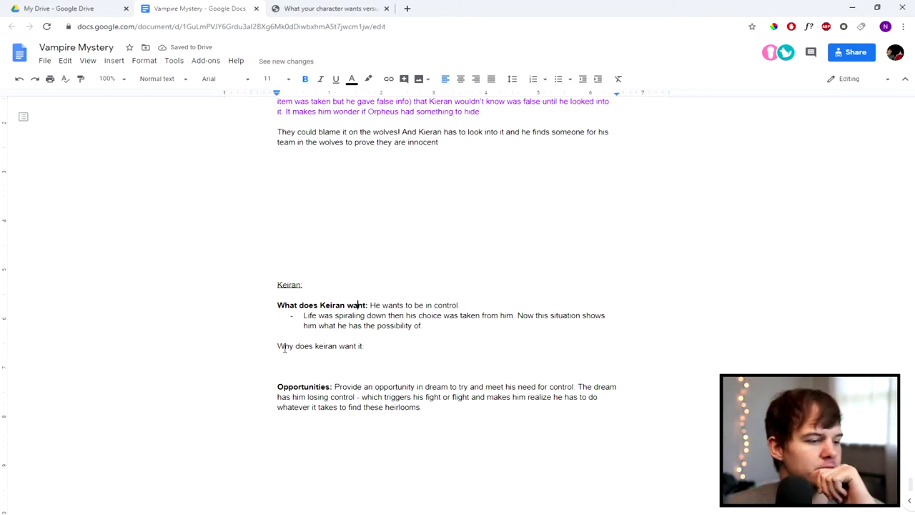
pyautogui.click(404, 350)
pyautogui.moveTo(378, 347); pyautogui.dragTo(278, 348)
pyautogui.hotkey('ctrl', 'b')
pyautogui.click(429, 325)
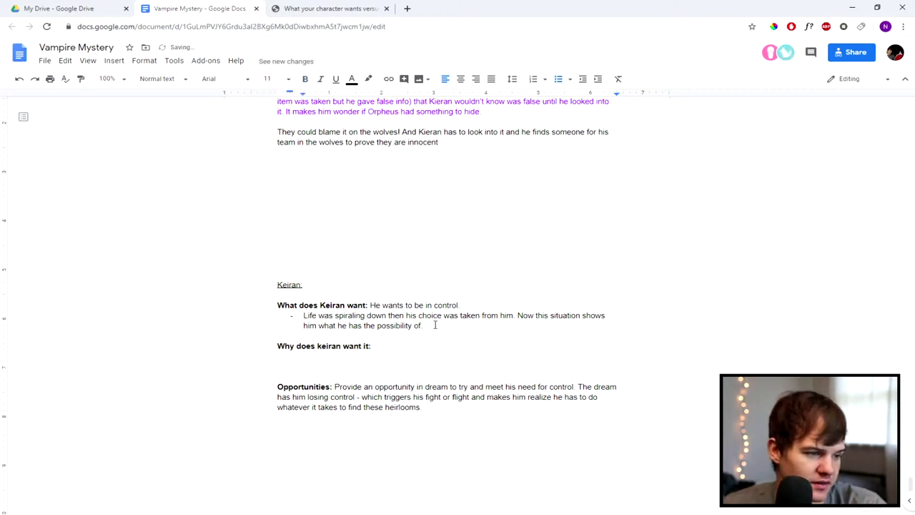
pyautogui.press('Down')
pyautogui.press('Up')
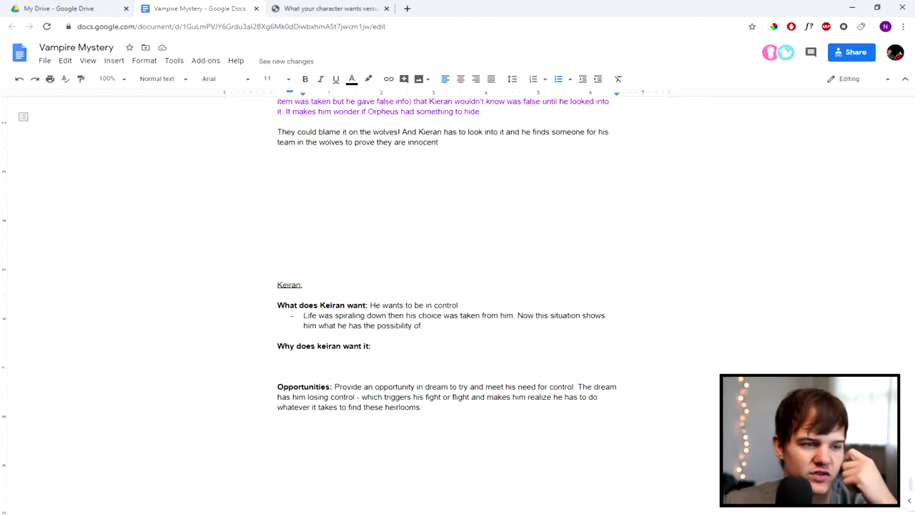
pyautogui.scroll(2, 399, 330)
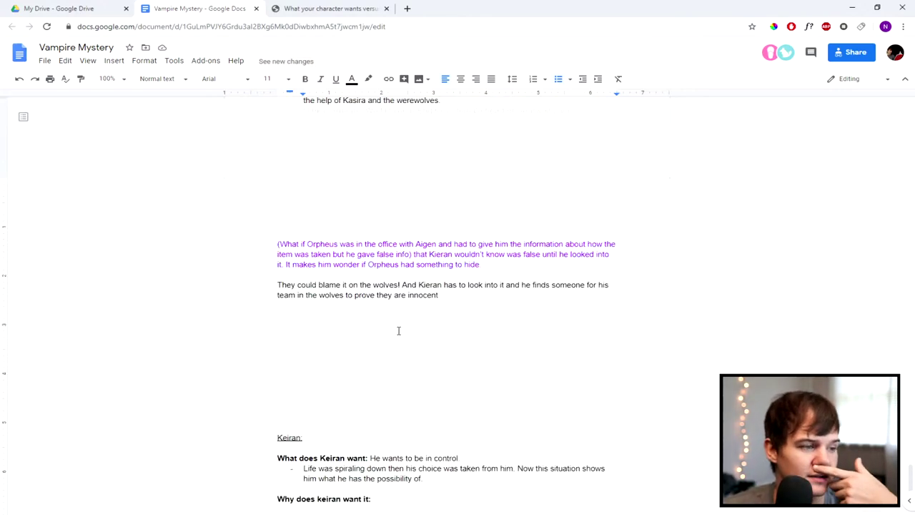
pyautogui.scroll(5, 399, 330)
pyautogui.scroll(-4, 398, 326)
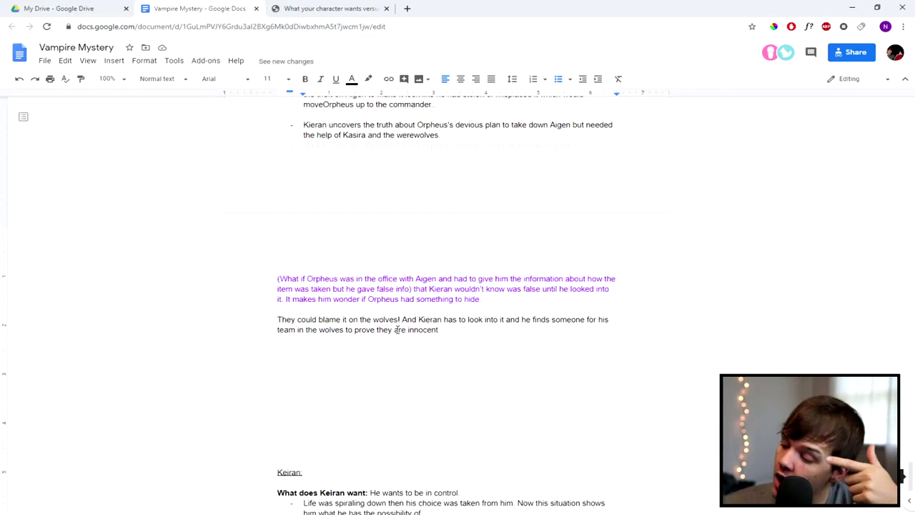
pyautogui.scroll(-3, 396, 330)
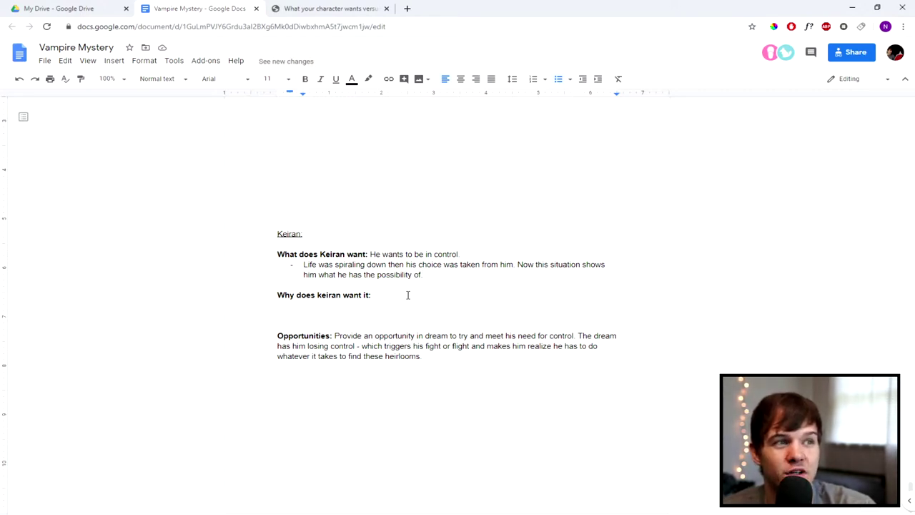
pyautogui.scroll(6, 408, 295)
pyautogui.scroll(15, 414, 294)
pyautogui.scroll(-12, 414, 295)
pyautogui.scroll(-8, 414, 295)
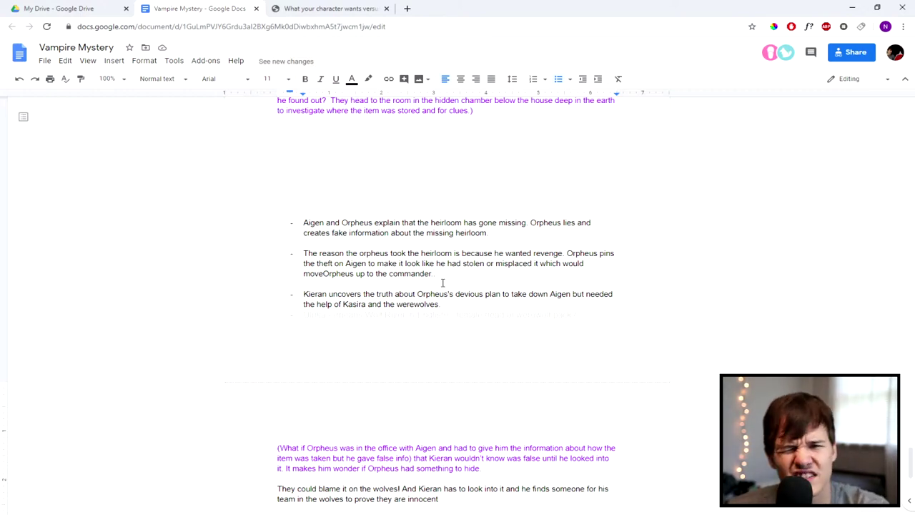
pyautogui.scroll(-6, 450, 379)
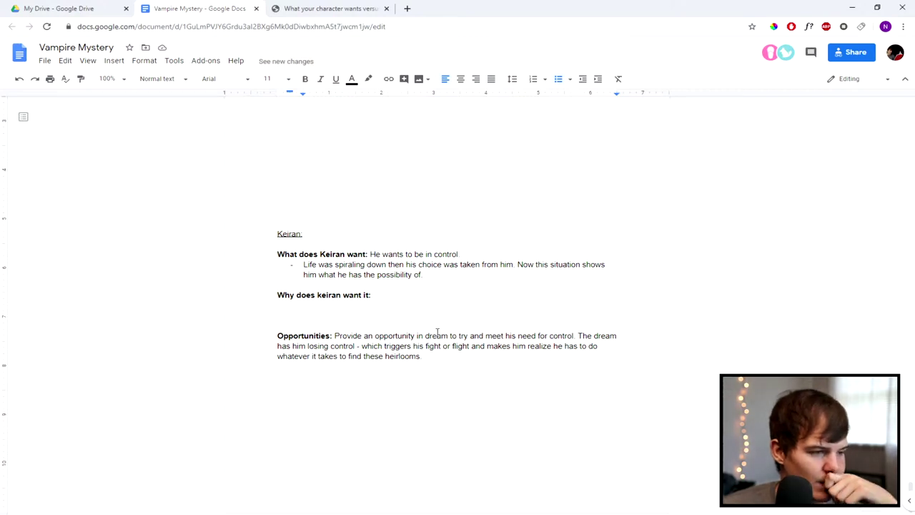
pyautogui.click(398, 313)
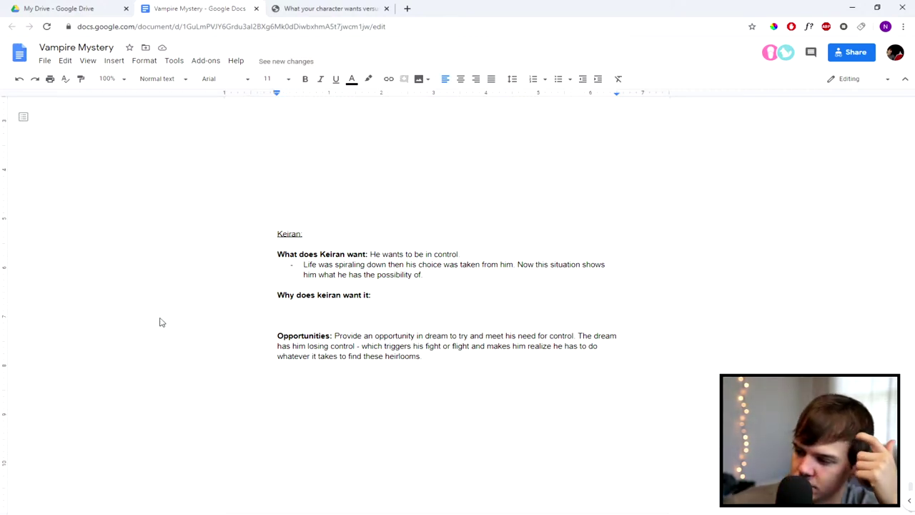
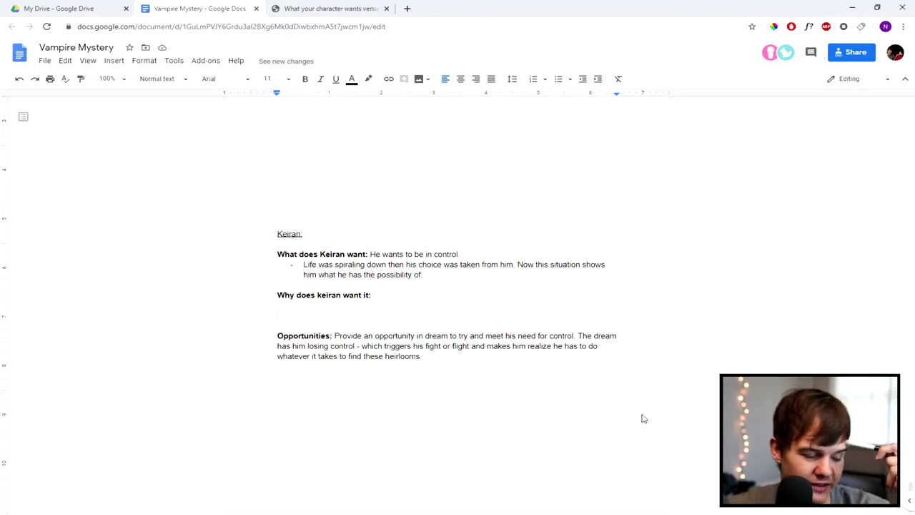
# Step: Delete the heirloom plot bullets from 'Aigen and Orpheus explain…' down to the Keiran section
pyautogui.scroll(8, 540, 368)
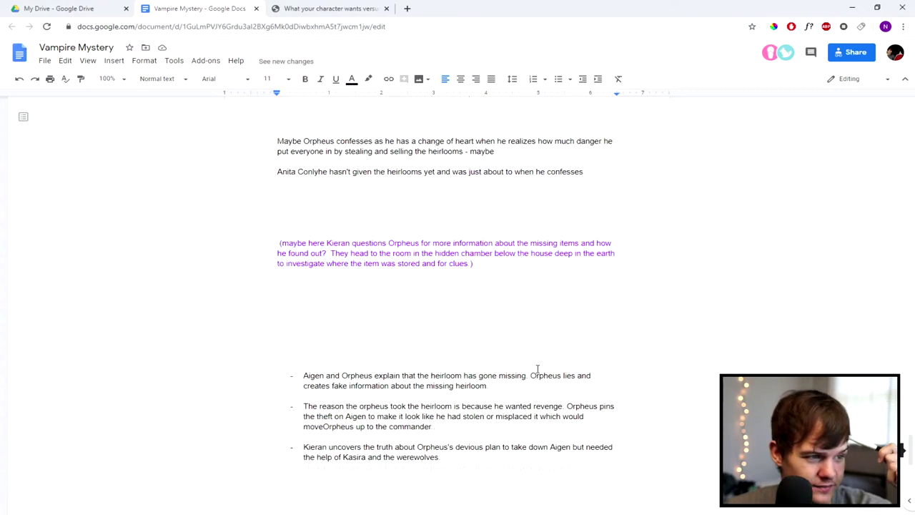
pyautogui.scroll(-6, 536, 368)
pyautogui.scroll(2, 525, 371)
pyautogui.moveTo(465, 417); pyautogui.dragTo(279, 369)
pyautogui.scroll(3, 338, 322)
pyautogui.scroll(1, 312, 306)
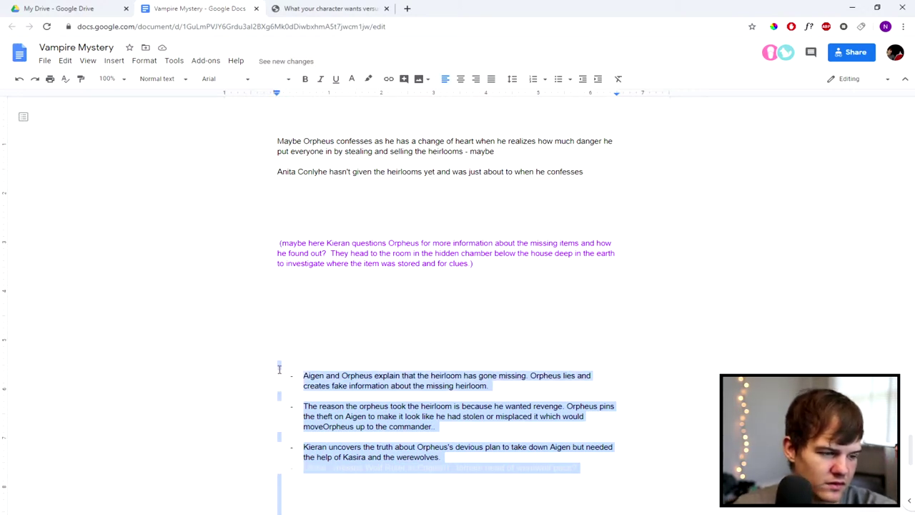
pyautogui.press('BackSpace')
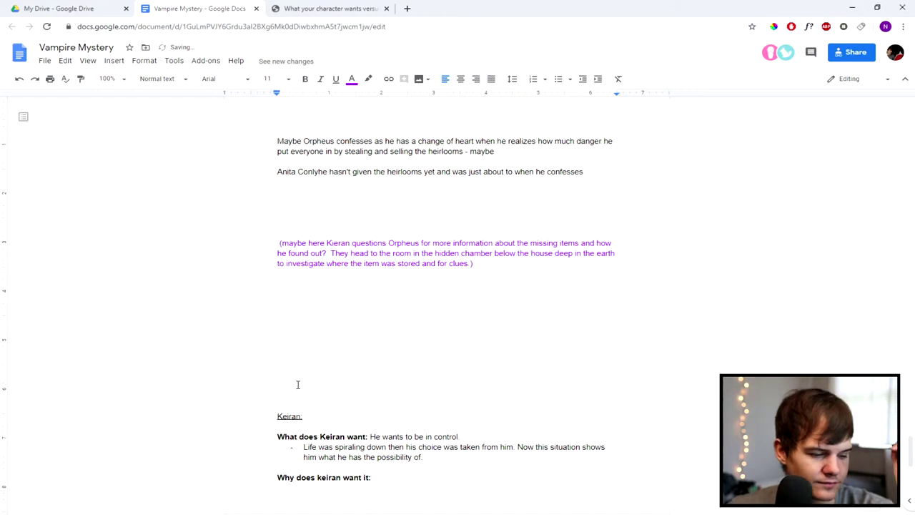
pyautogui.scroll(-3, 298, 386)
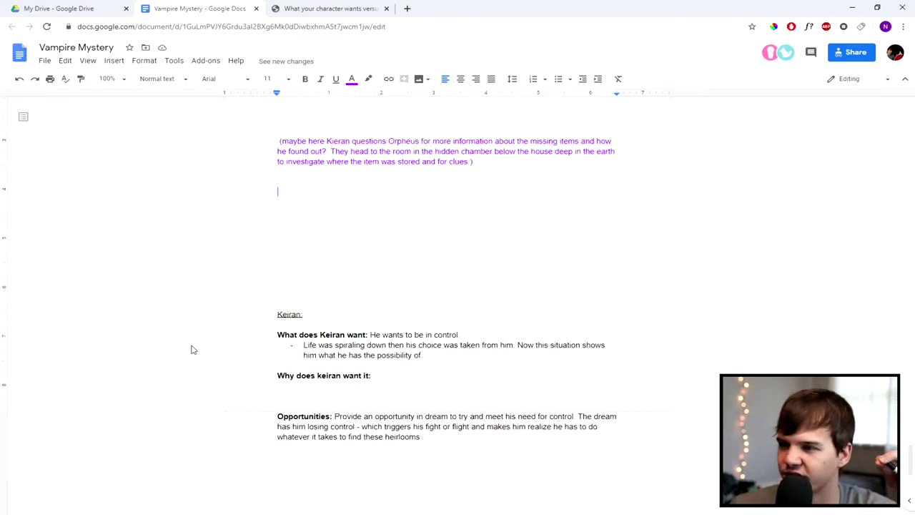
pyautogui.scroll(-15, 462, 337)
pyautogui.scroll(20, 462, 337)
pyautogui.scroll(10, 462, 343)
pyautogui.scroll(-2, 408, 296)
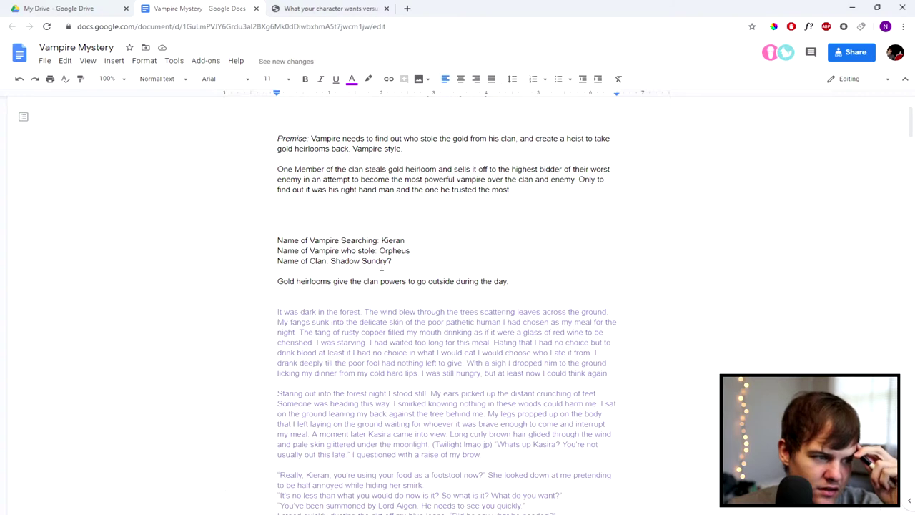
pyautogui.moveTo(418, 241); pyautogui.dragTo(289, 241)
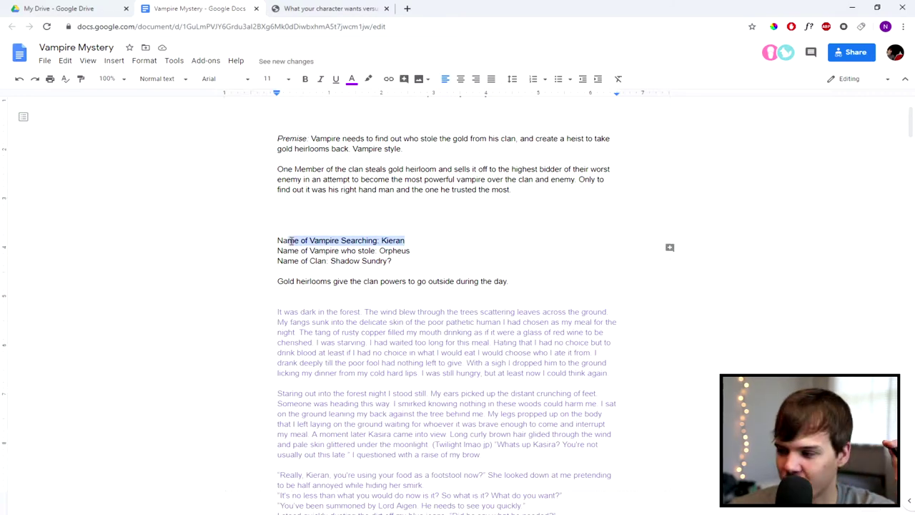
pyautogui.click(365, 241)
pyautogui.moveTo(405, 242); pyautogui.dragTo(357, 242)
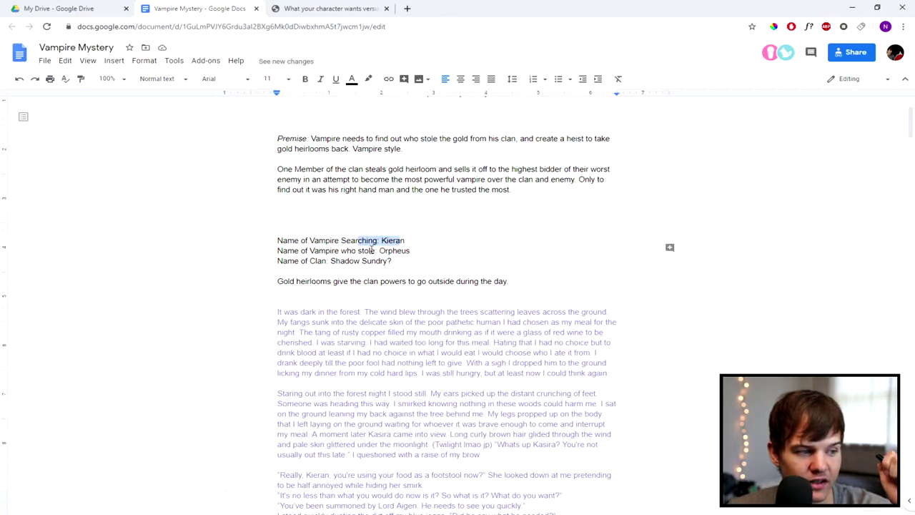
pyautogui.moveTo(412, 251); pyautogui.dragTo(288, 251)
pyautogui.click(383, 250)
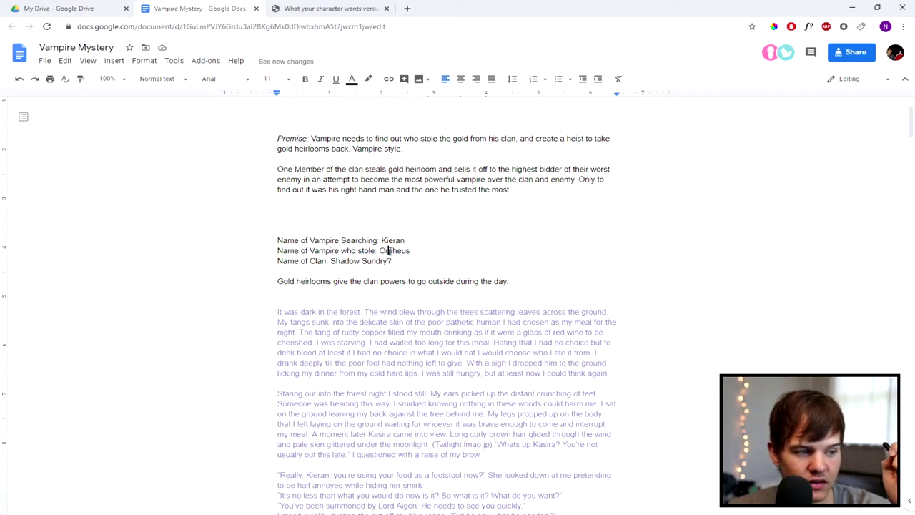
pyautogui.scroll(-10, 482, 315)
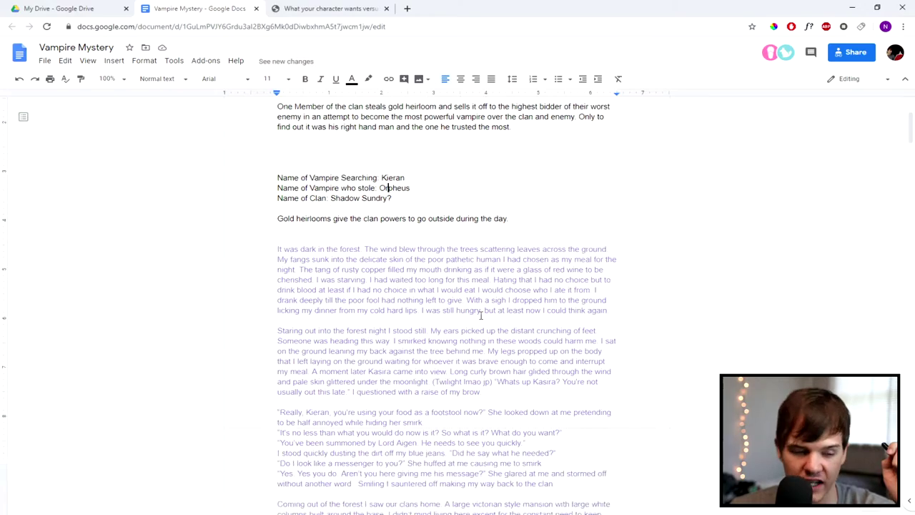
pyautogui.scroll(-10, 482, 314)
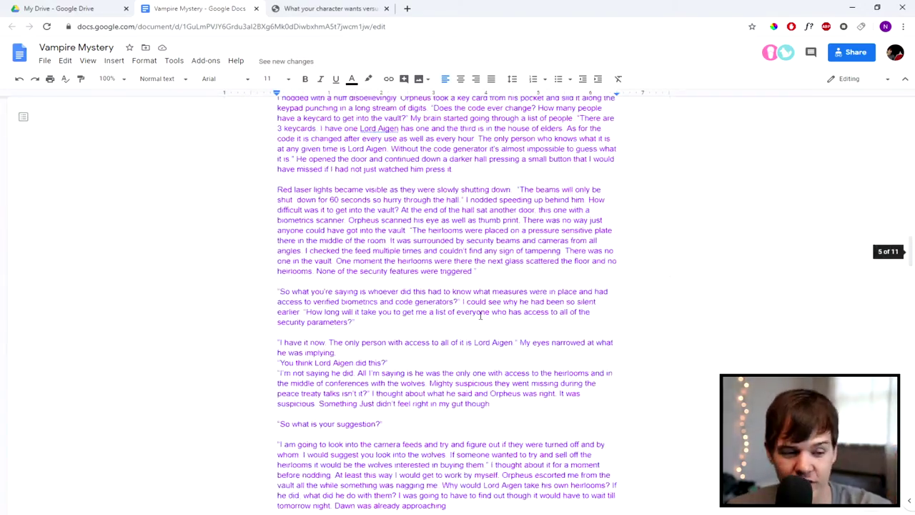
pyautogui.scroll(-2, 479, 314)
pyautogui.scroll(-10, 478, 316)
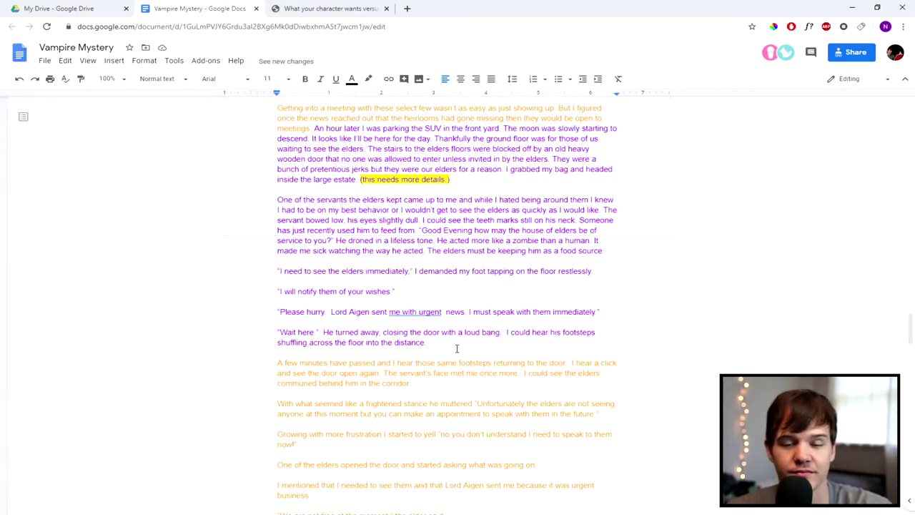
pyautogui.scroll(-18, 457, 348)
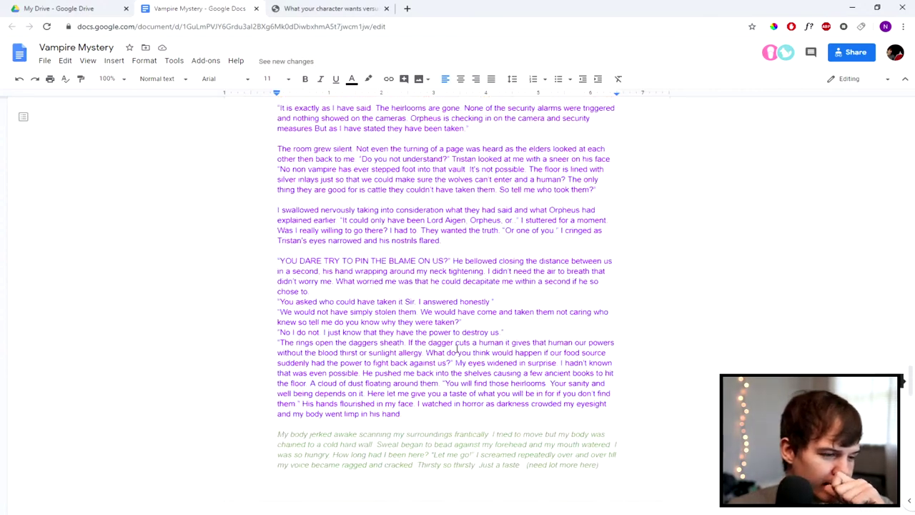
pyautogui.scroll(-10, 457, 348)
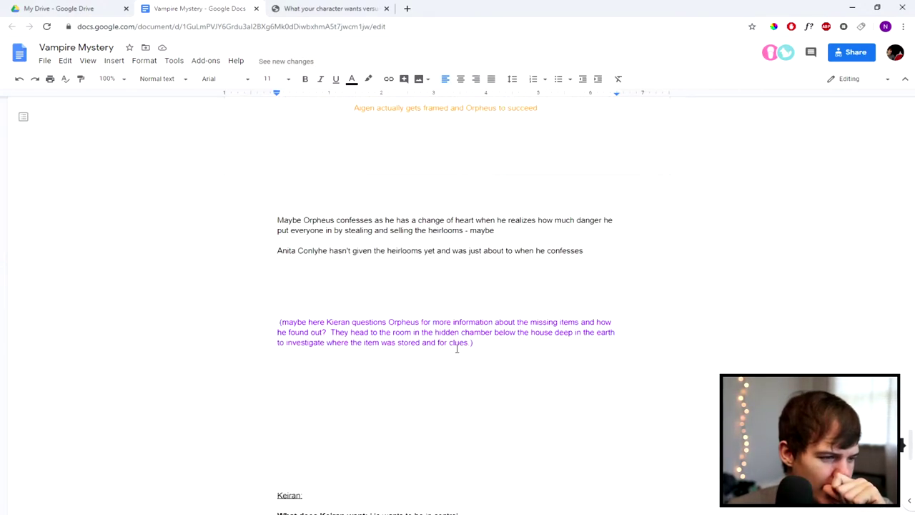
pyautogui.scroll(-1, 456, 348)
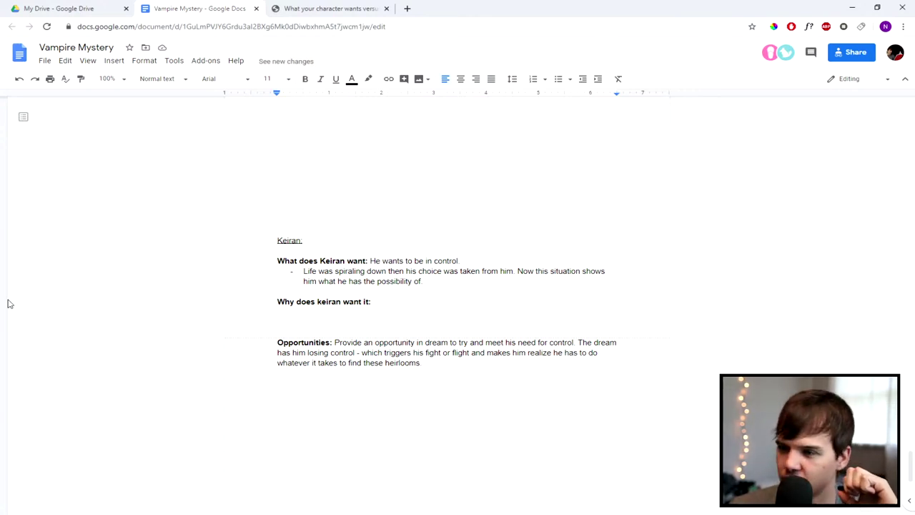
pyautogui.scroll(4, 486, 301)
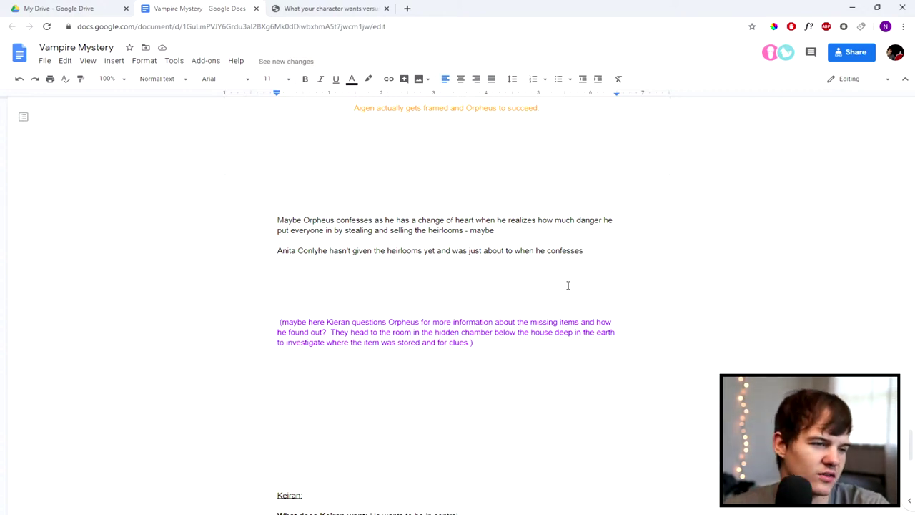
pyautogui.click(522, 237)
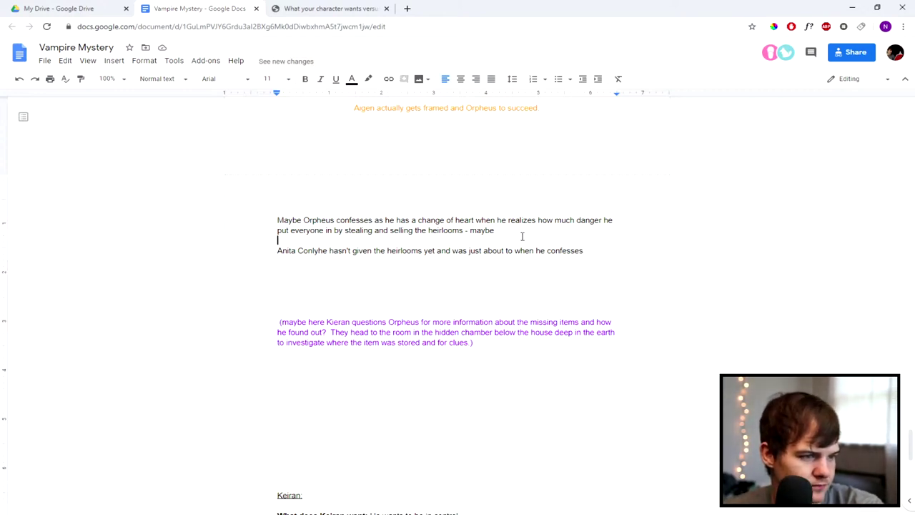
pyautogui.scroll(5, 474, 327)
pyautogui.scroll(2, 474, 327)
pyautogui.scroll(-4, 476, 328)
pyautogui.scroll(15, 475, 328)
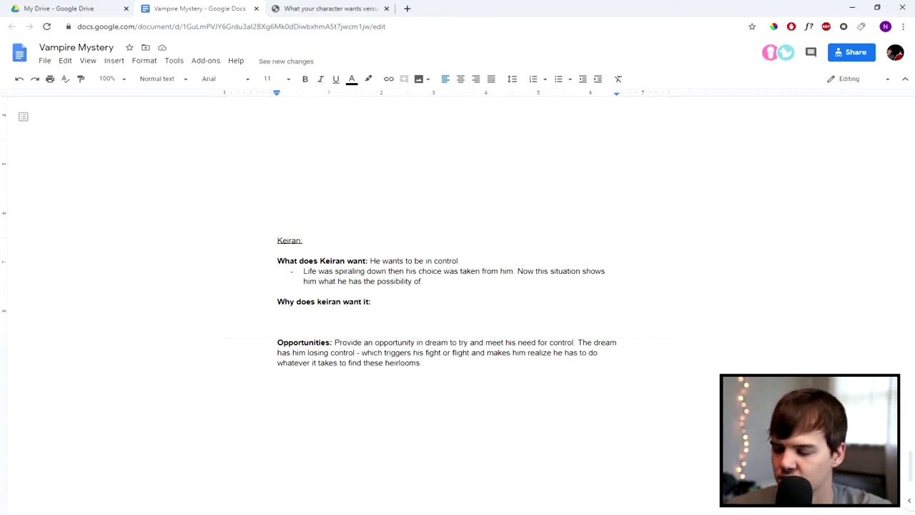
pyautogui.scroll(-3, 342, 399)
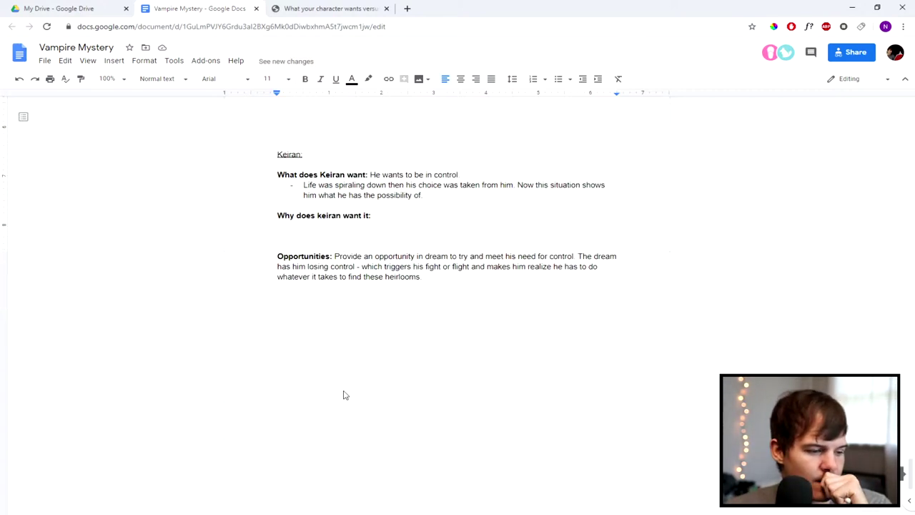
pyautogui.scroll(-6, 339, 402)
pyautogui.scroll(6, 340, 399)
pyautogui.scroll(-3, 340, 398)
pyautogui.scroll(1, 339, 398)
pyautogui.scroll(1, 341, 399)
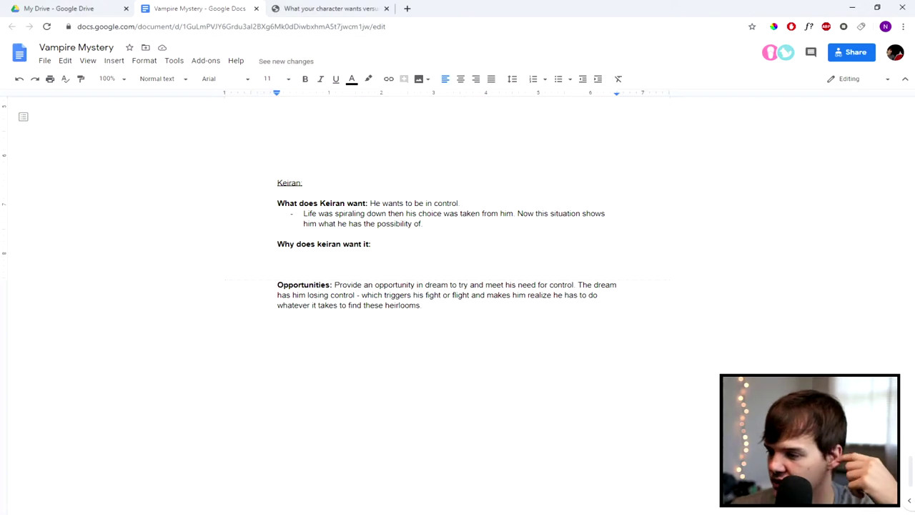
# Step: Add a bullet above The End: dagger makes a vampire somewhat human, no blood or sunlight allergy
pyautogui.scroll(10, 548, 427)
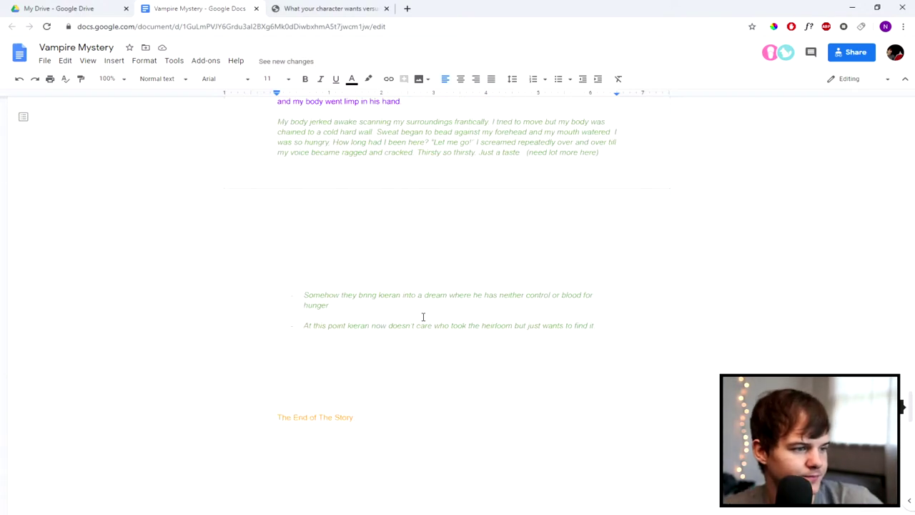
pyautogui.scroll(3, 423, 317)
pyautogui.scroll(-4, 422, 316)
pyautogui.click(344, 318)
pyautogui.scroll(-2, 325, 344)
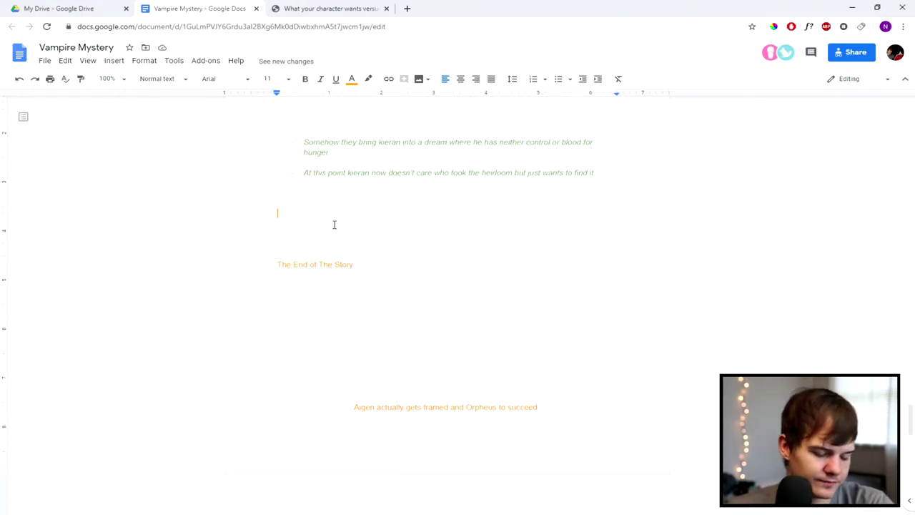
pyautogui.hotkey('ctrl', 'shift', '8')
pyautogui.write('Dag')
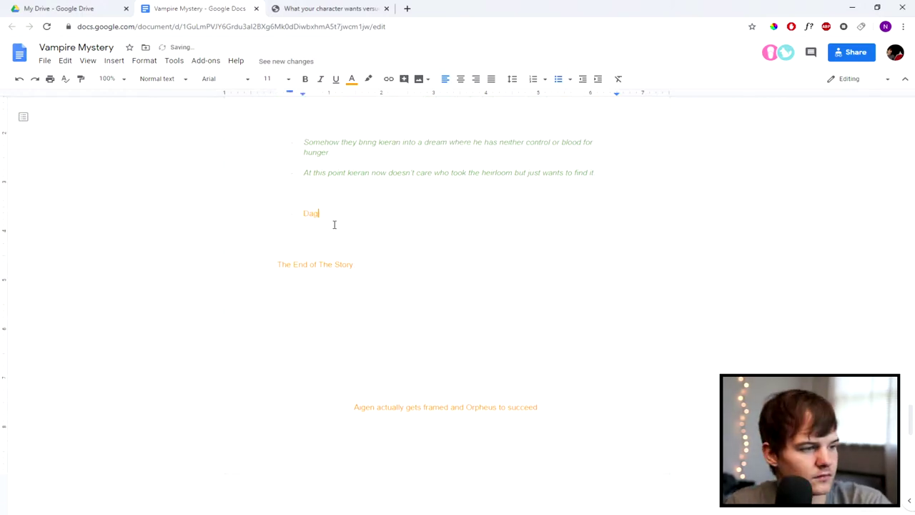
pyautogui.write('ger can turn h')
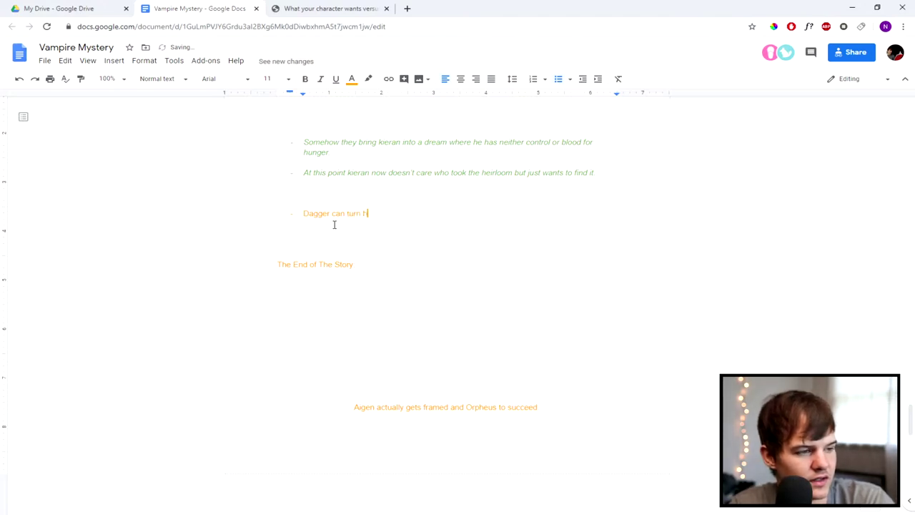
pyautogui.write('uman')
pyautogui.press('BackSpace')
pyautogui.press('BackSpace')
pyautogui.press('BackSpace')
pyautogui.press('BackSpace')
pyautogui.press('BackSpace')
pyautogui.press('BackSpace')
pyautogui.write('vampire in')
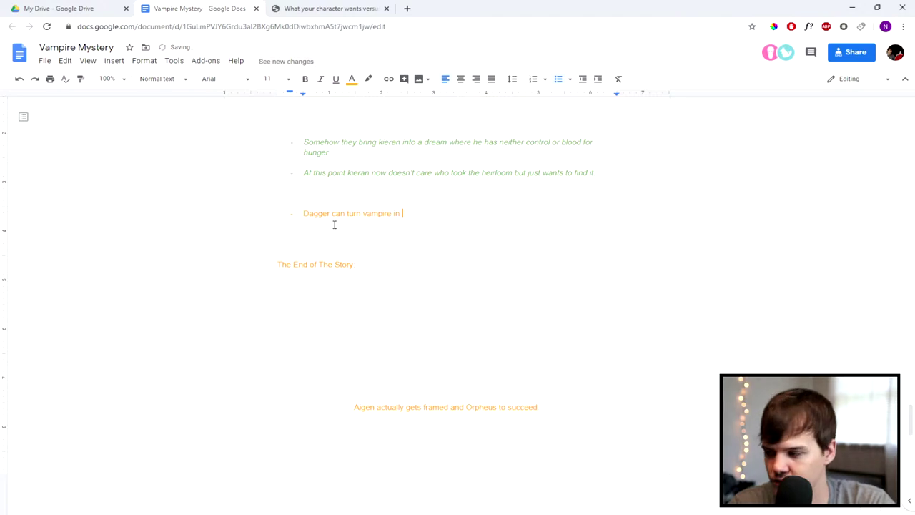
pyautogui.write('to something')
pyautogui.press('BackSpace')
pyautogui.press('BackSpace')
pyautogui.press('BackSpace')
pyautogui.press('BackSpace')
pyautogui.press('BackSpace')
pyautogui.press('BackSpace')
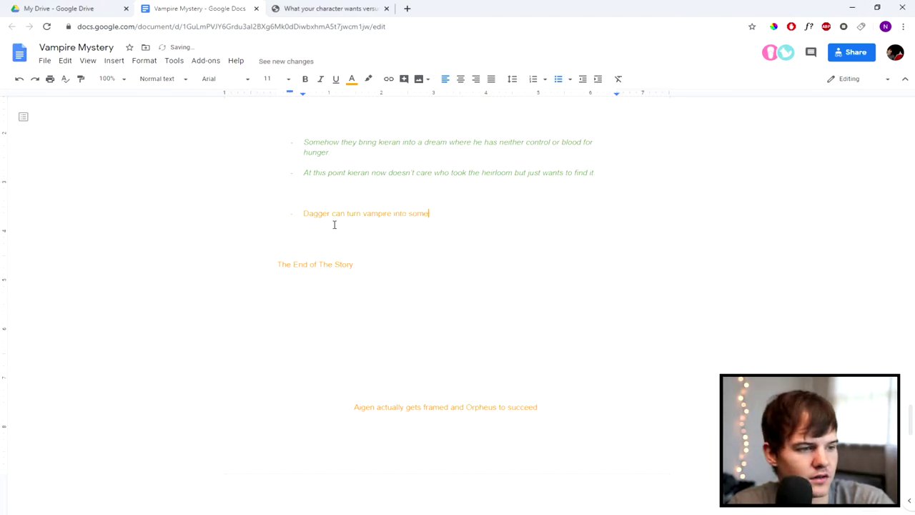
pyautogui.write('ewhat human. ')
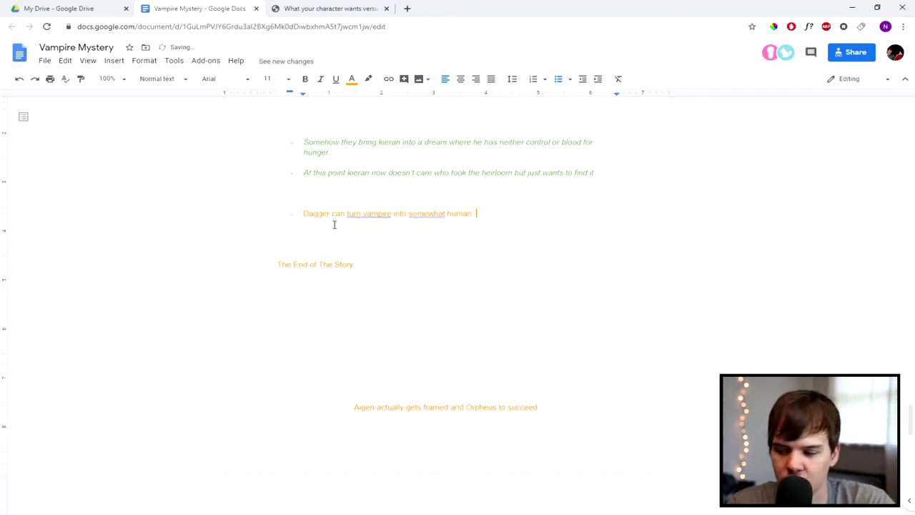
pyautogui.write('K')
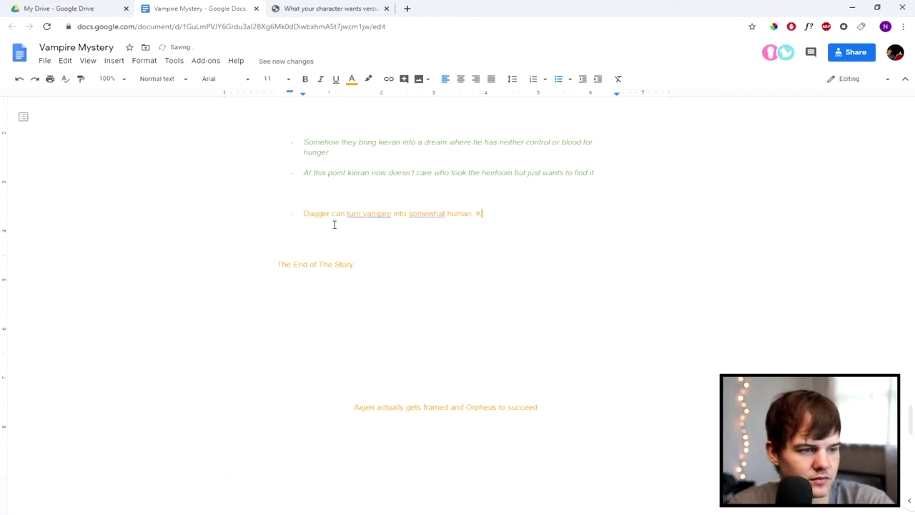
pyautogui.write('eeps vampire po')
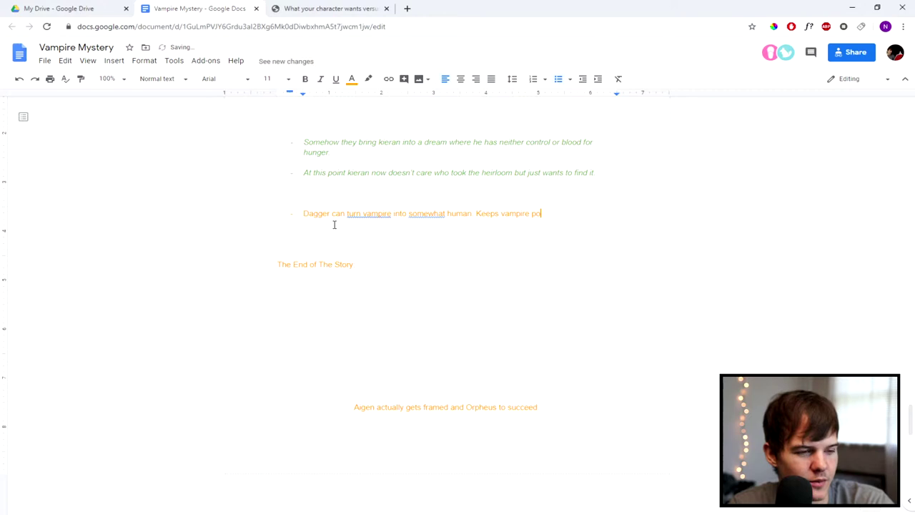
pyautogui.write('wers but doesnt neee')
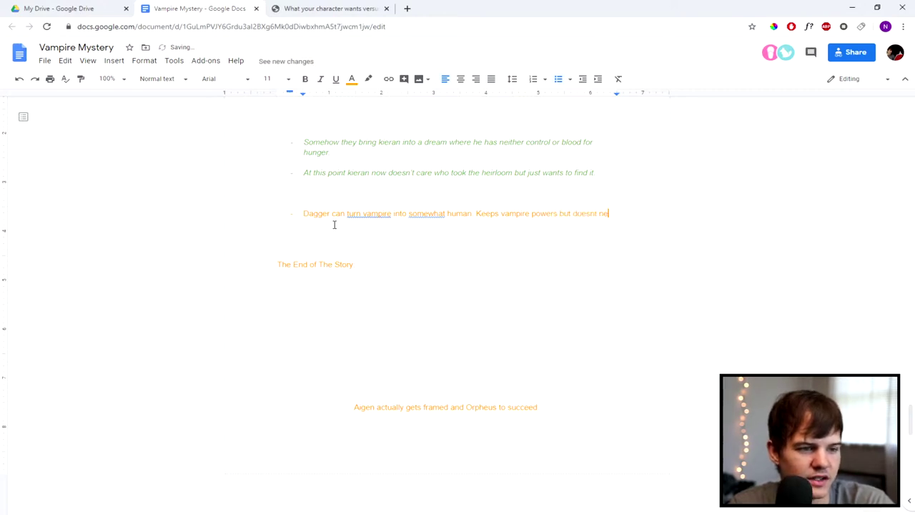
pyautogui.press('BackSpace')
pyautogui.press('BackSpace')
pyautogui.write('d blood ')
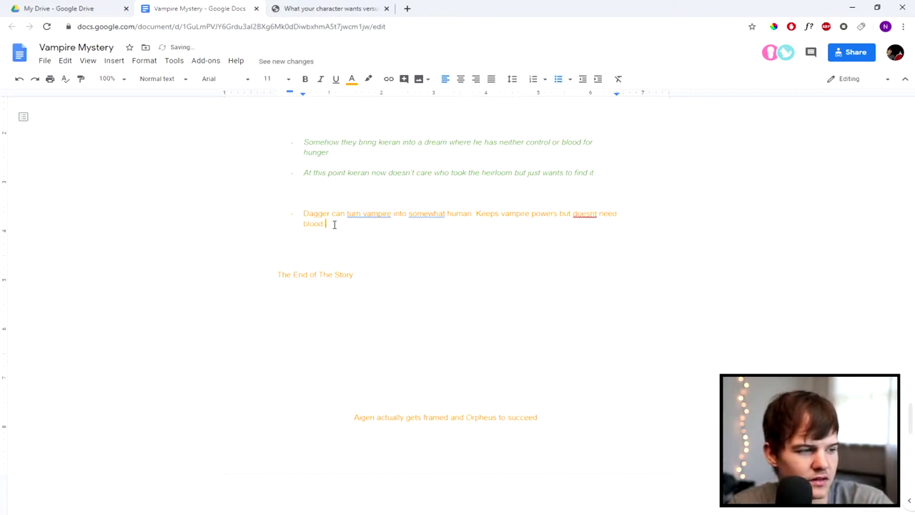
pyautogui.write('or have sunlight allergy')
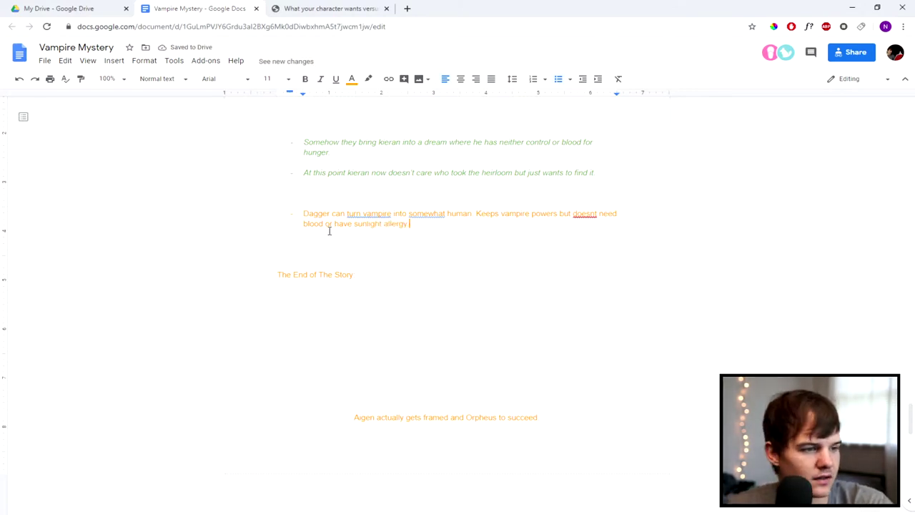
# Step: Accept the 'turn a vampire' grammar suggestion and correct 'doesnt' to 'doesn't'
pyautogui.click(386, 217)
pyautogui.click(410, 241)
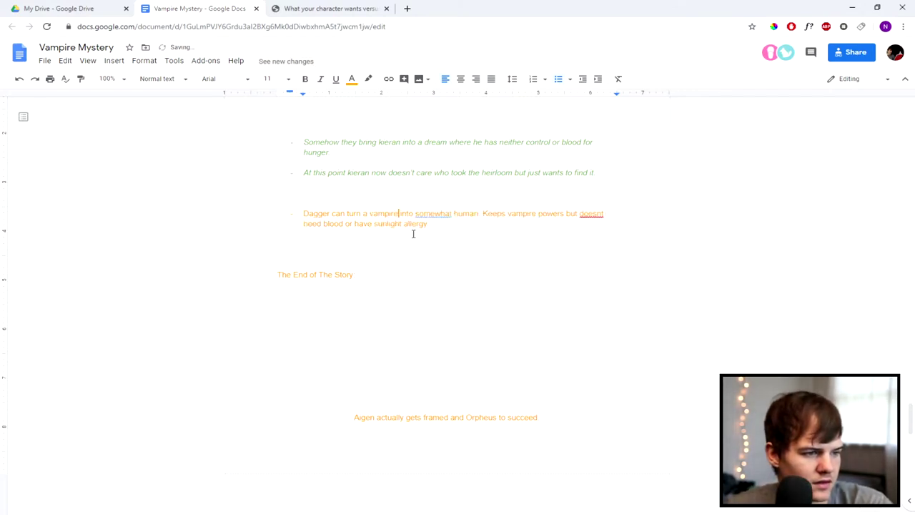
pyautogui.rightClick(444, 212)
pyautogui.rightClick(432, 214)
pyautogui.click(416, 255)
pyautogui.rightClick(598, 214)
pyautogui.click(623, 244)
pyautogui.click(385, 236)
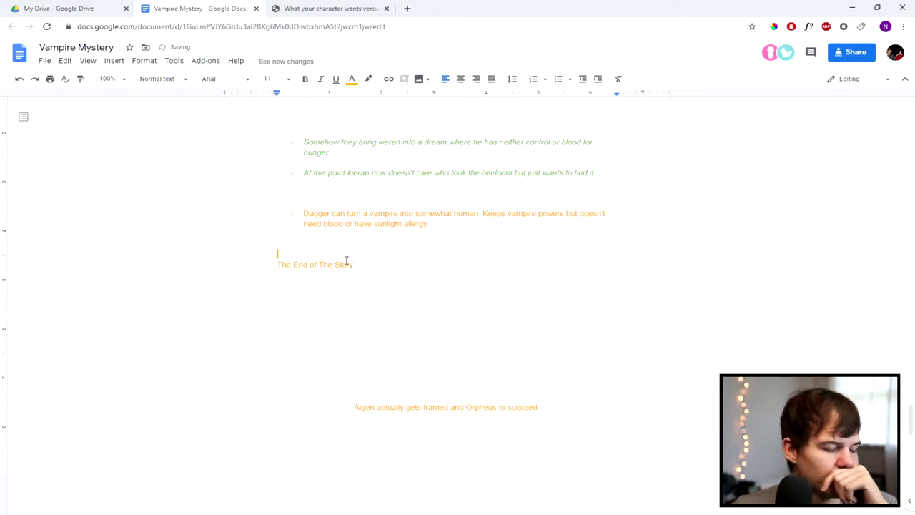
pyautogui.scroll(-6, 429, 286)
pyautogui.scroll(-4, 411, 298)
pyautogui.scroll(2, 410, 302)
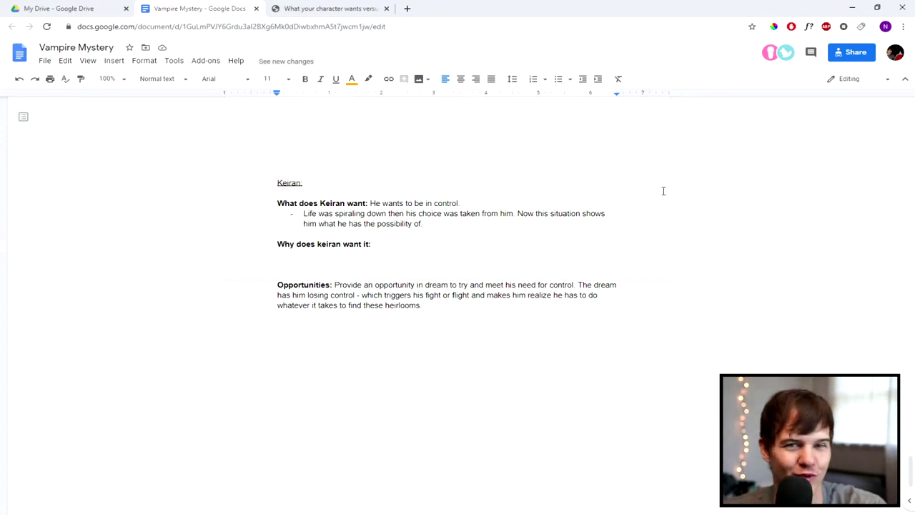
pyautogui.moveTo(437, 304); pyautogui.dragTo(350, 244)
pyautogui.click(274, 171)
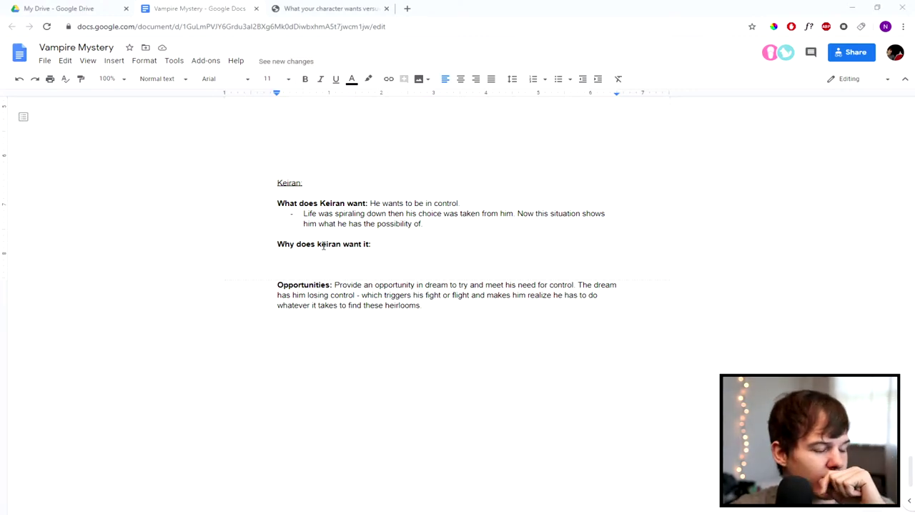
pyautogui.scroll(1, 323, 245)
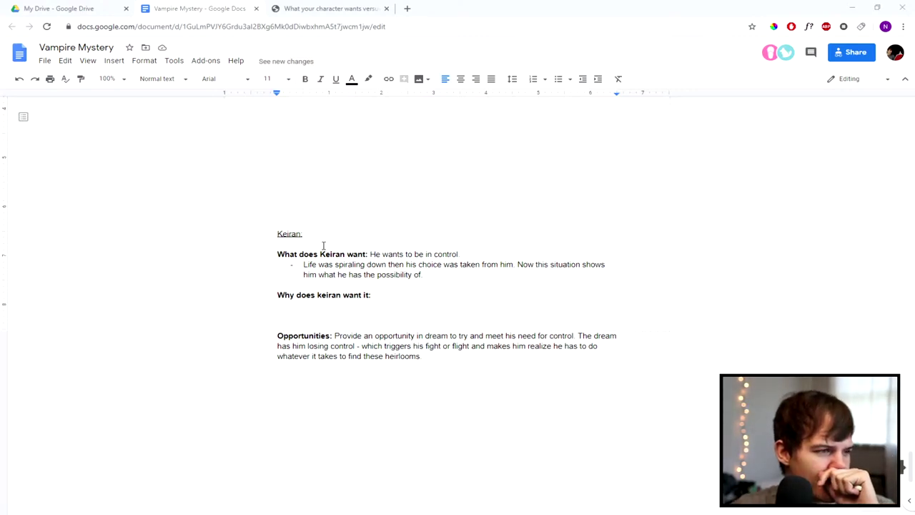
pyautogui.scroll(-2, 324, 245)
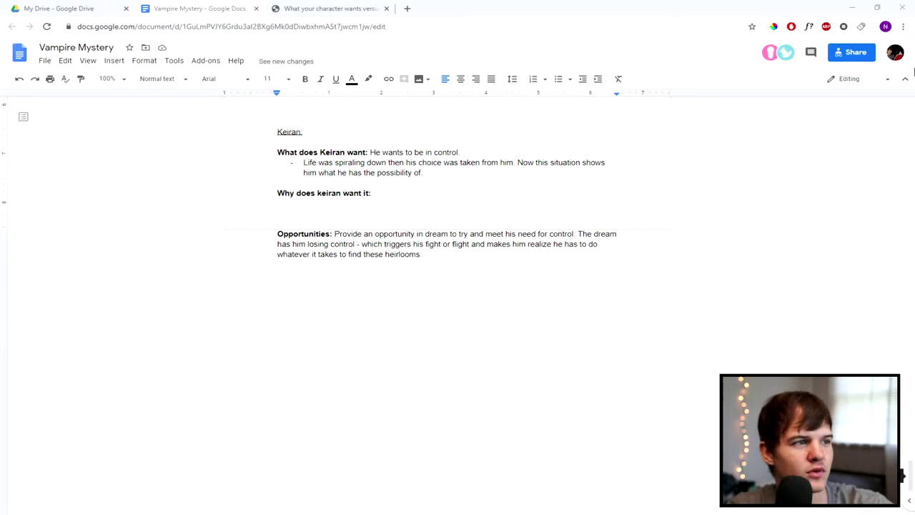
# Step: Search Google for 'dabble' and open the dabblewriter.com free trial sign-up page
pyautogui.click(333, 8)
pyautogui.click(350, 26)
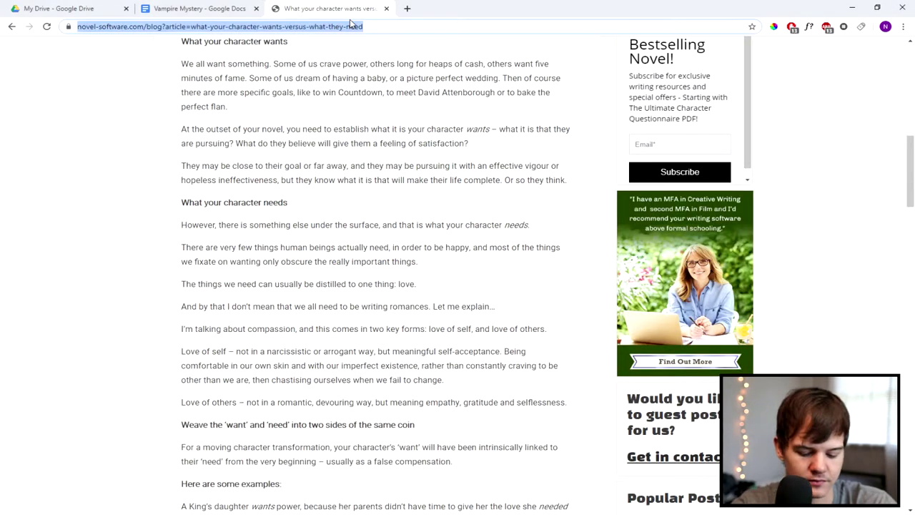
pyautogui.write('dabble')
pyautogui.press('Return')
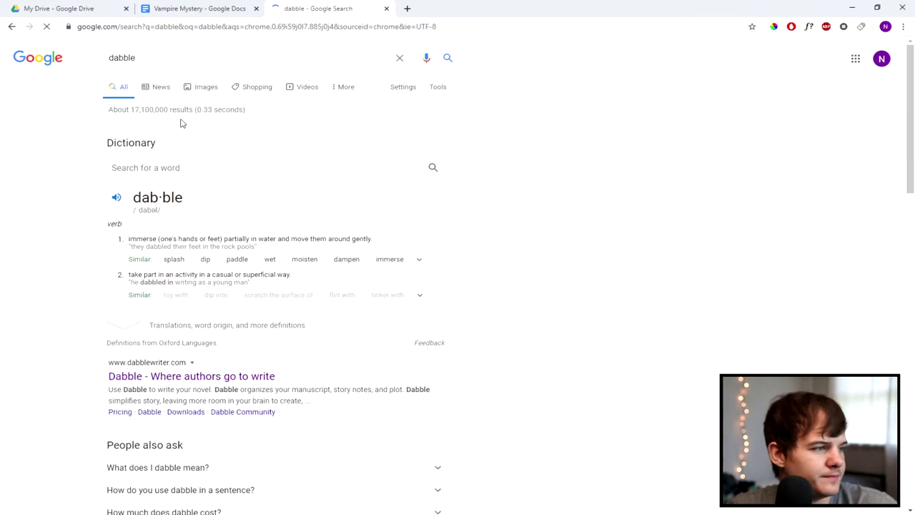
pyautogui.click(196, 377)
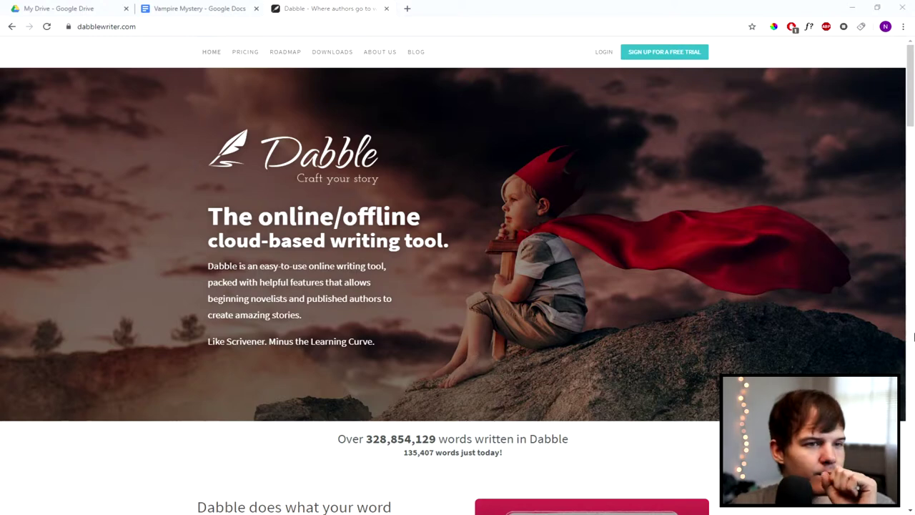
pyautogui.click(656, 55)
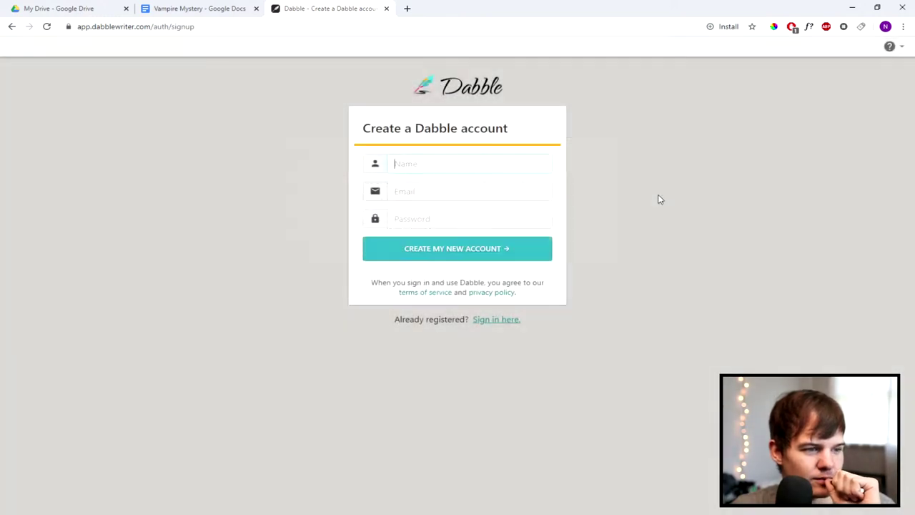
# Step: Enter the account name, e-mail address and password, then create the Dabble account
pyautogui.click(496, 163)
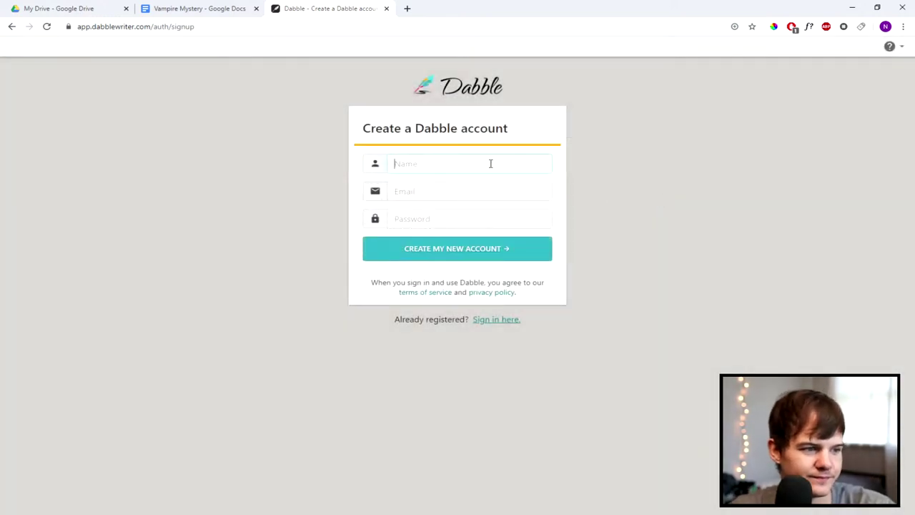
pyautogui.write('Neiko')
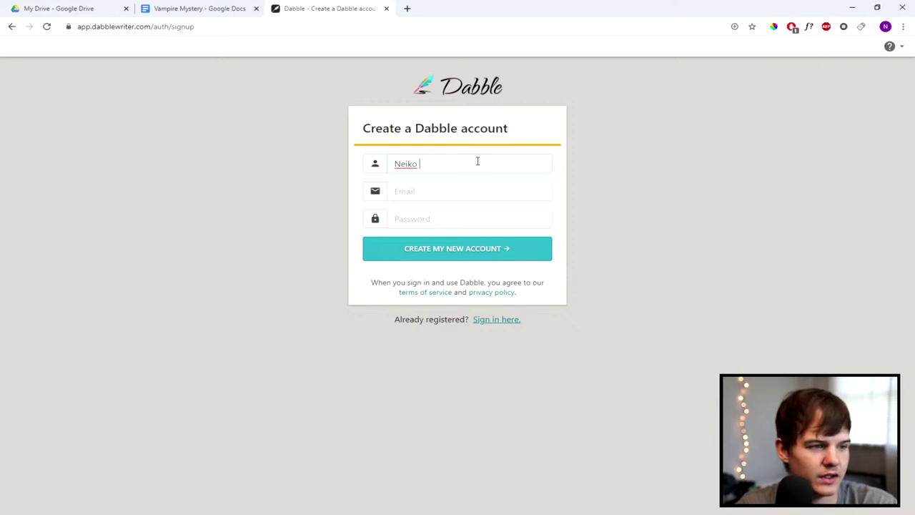
pyautogui.click(488, 190)
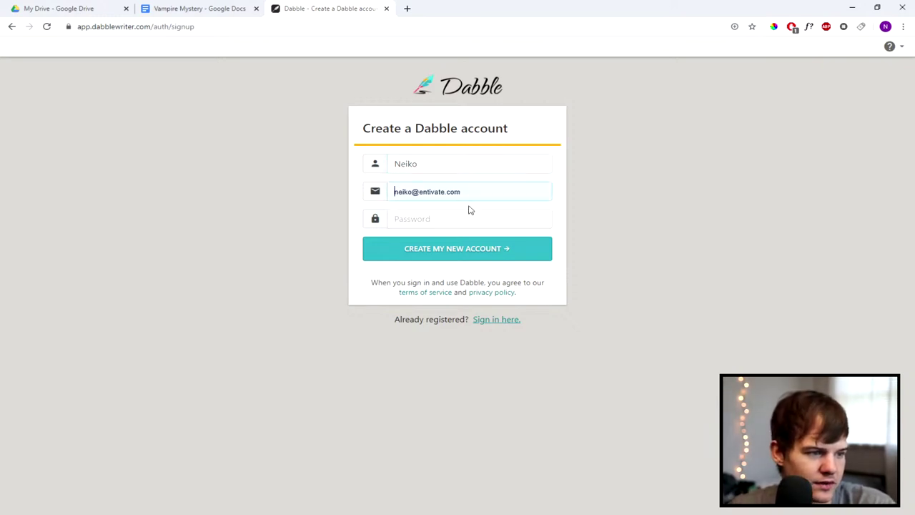
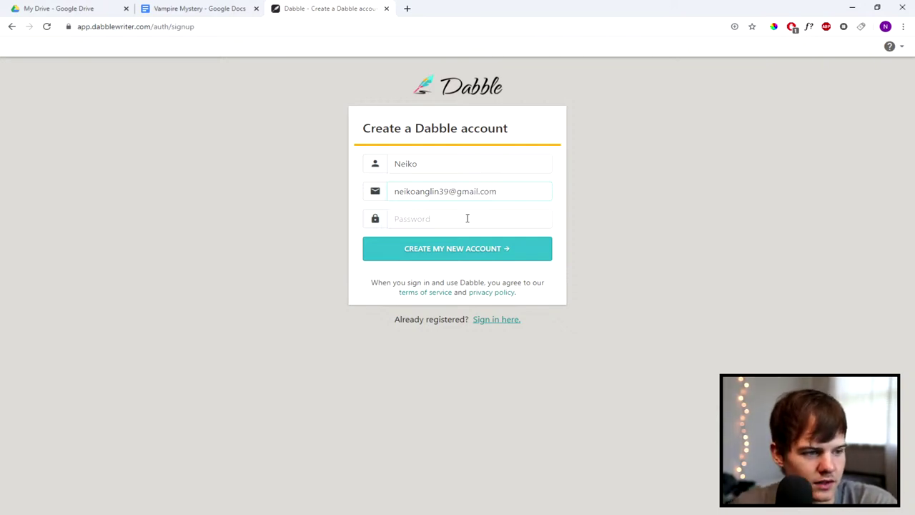
pyautogui.click(467, 218)
pyautogui.write('••••••••')
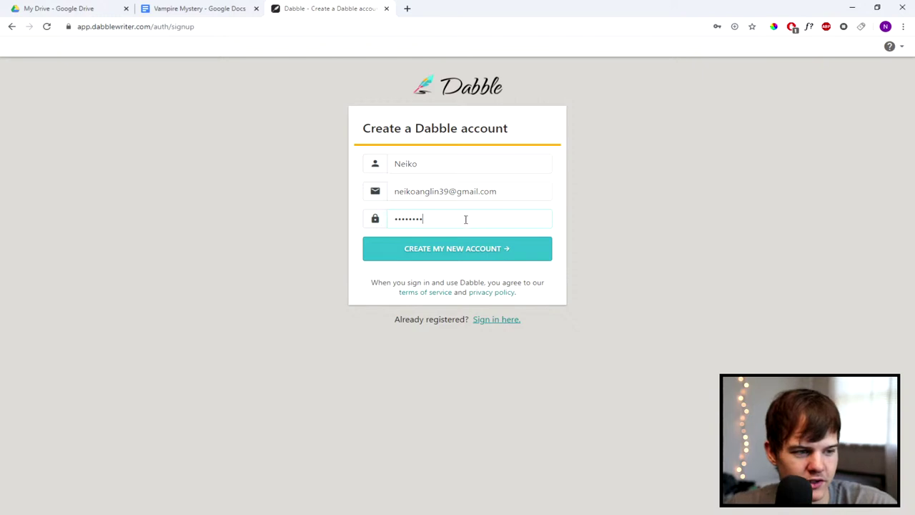
pyautogui.click(481, 255)
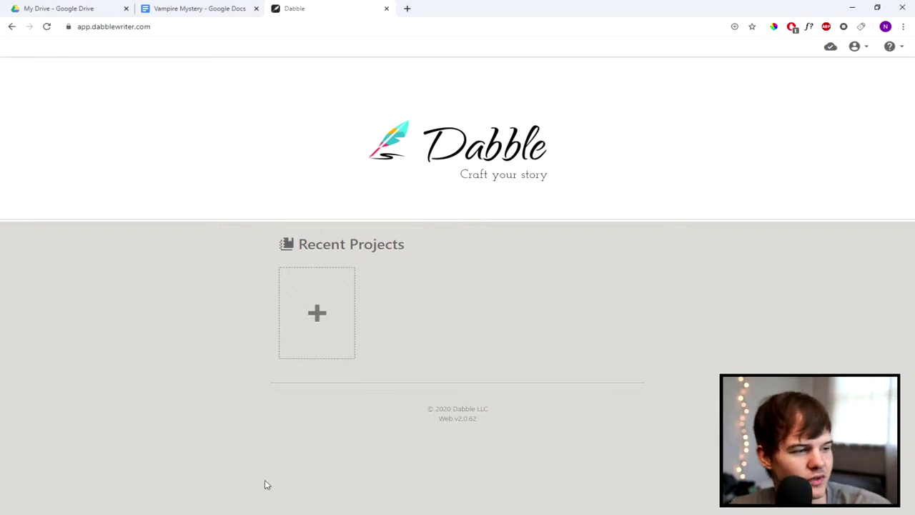
# Step: Create a new project, view Characters, Plot and Manuscript, and move Characters into World Building
pyautogui.click(318, 316)
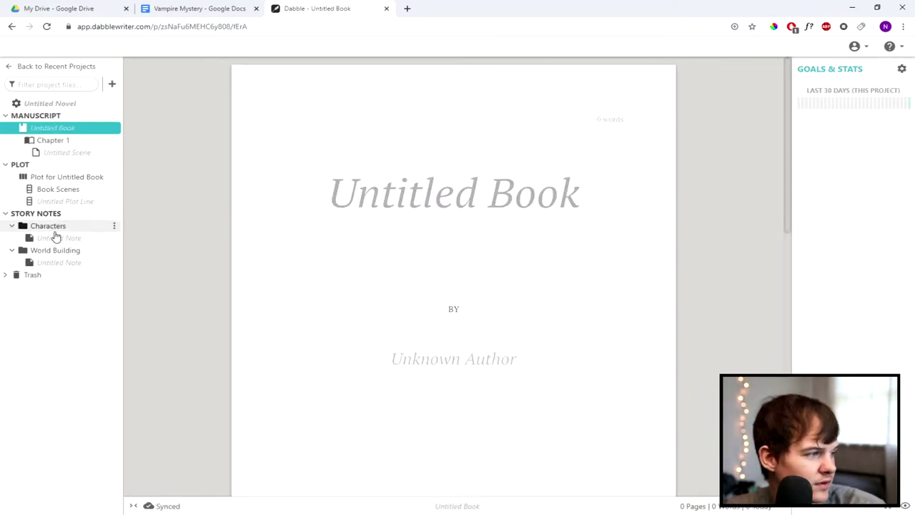
pyautogui.click(53, 228)
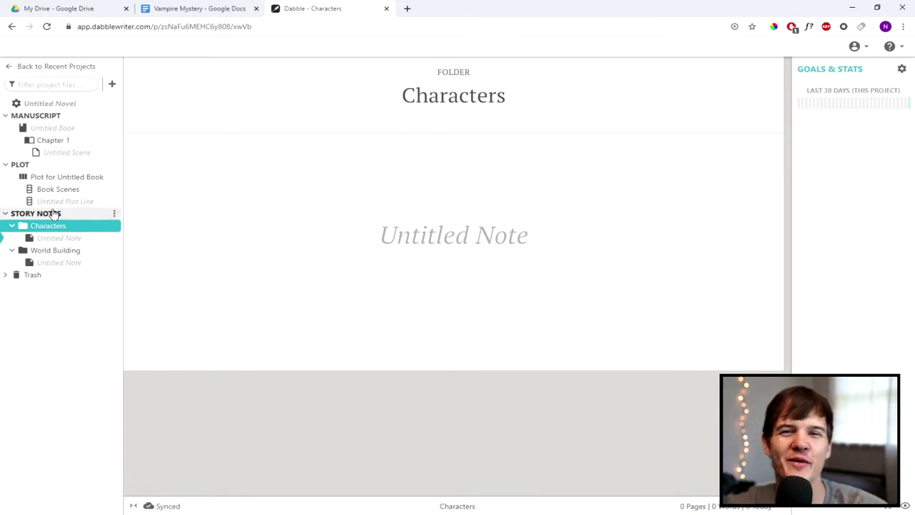
pyautogui.click(73, 179)
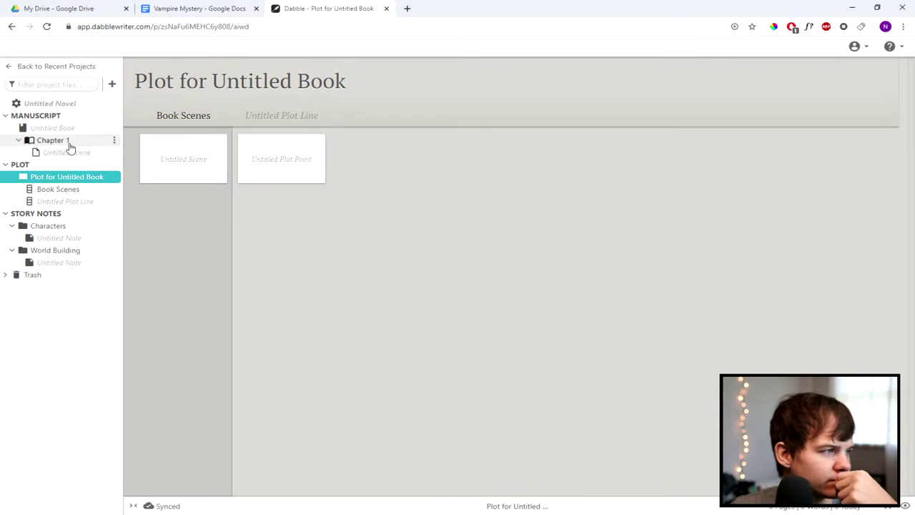
pyautogui.click(50, 117)
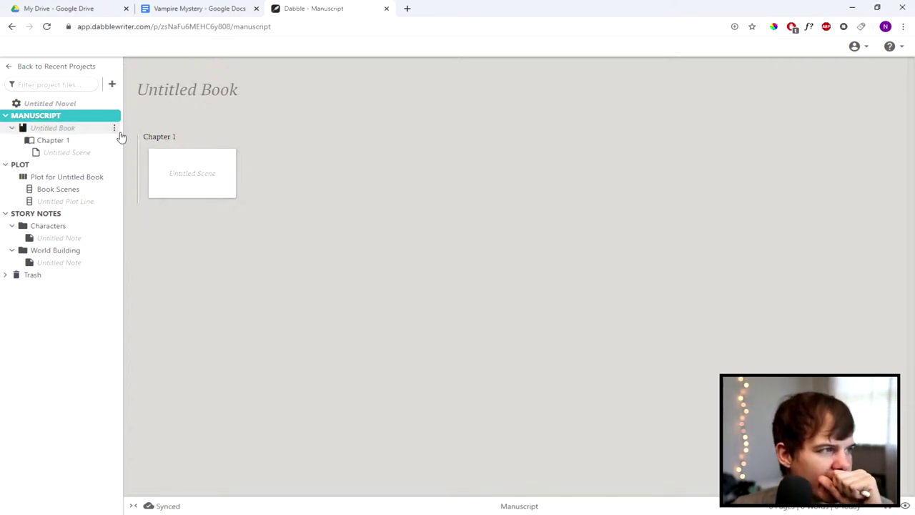
pyautogui.moveTo(48, 225); pyautogui.dragTo(83, 247)
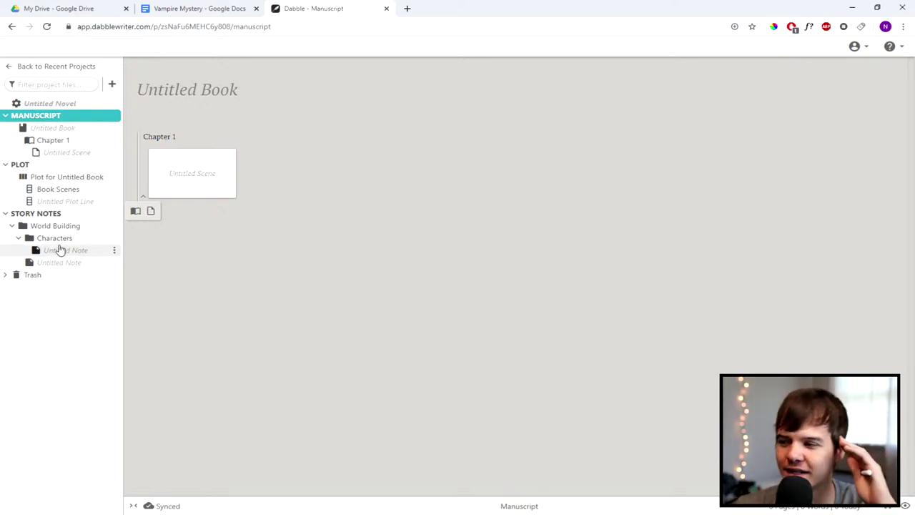
pyautogui.click(212, 8)
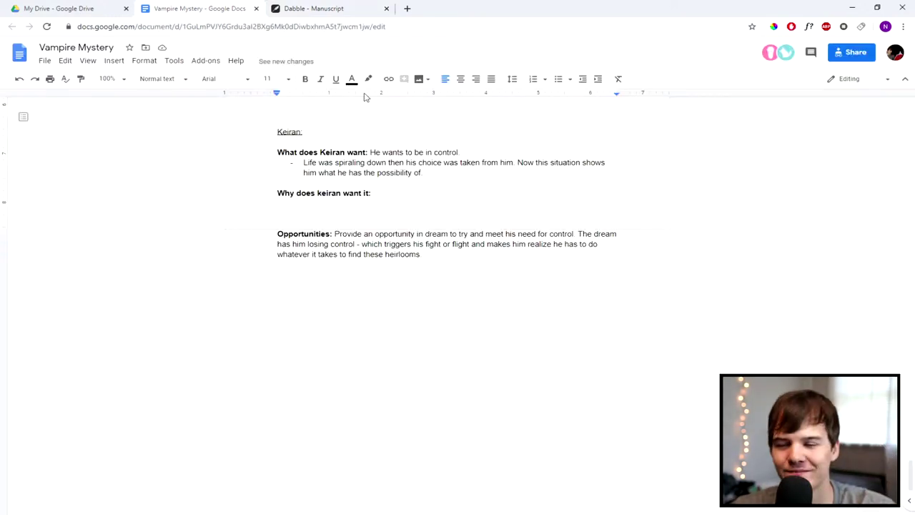
pyautogui.scroll(6, 478, 132)
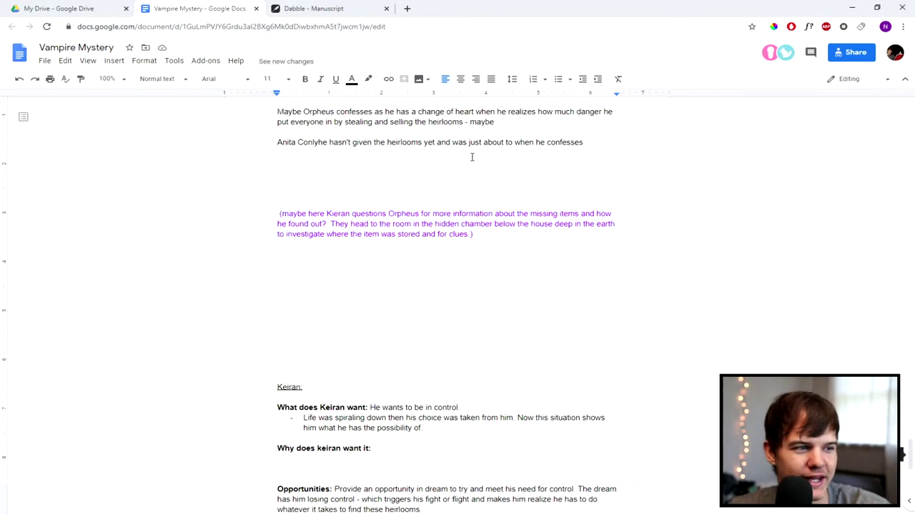
pyautogui.scroll(-4, 468, 150)
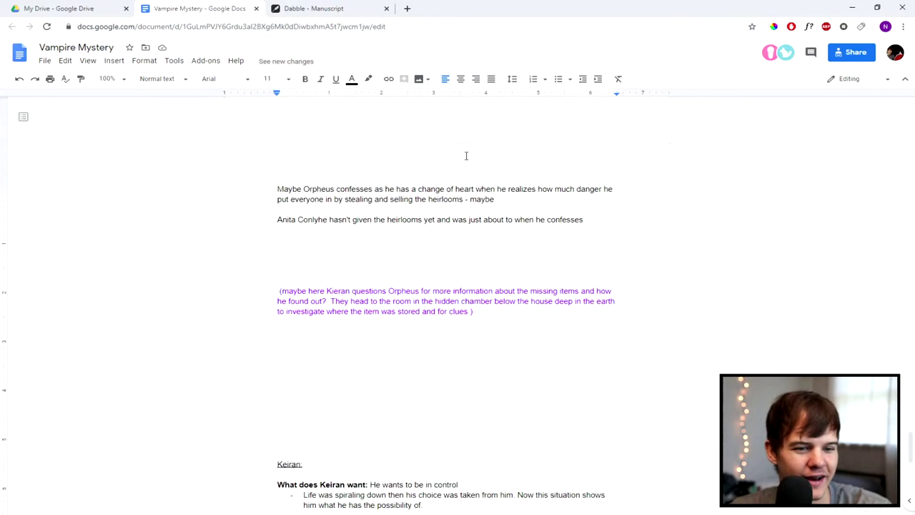
pyautogui.click(330, 7)
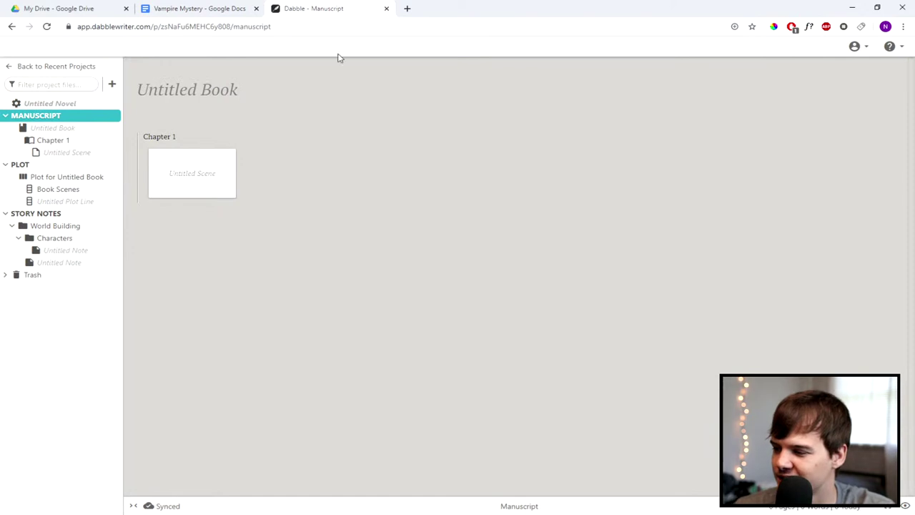